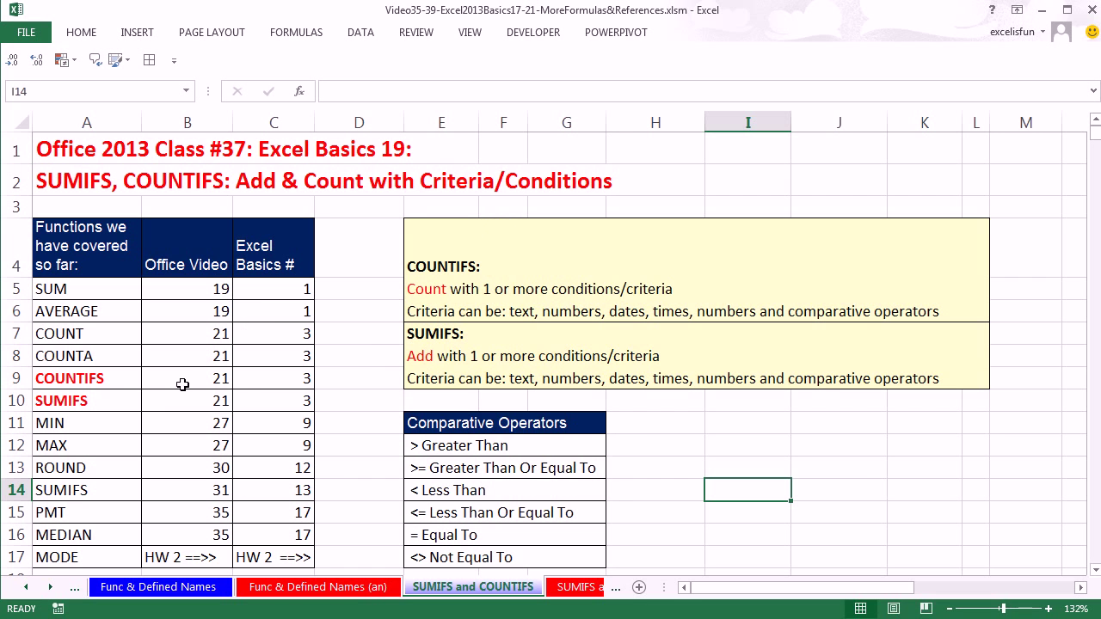
- Review the COUNTIFS and SUMIFS entries in the function list and their definitions in the yellow notes box
left_click(100, 381)
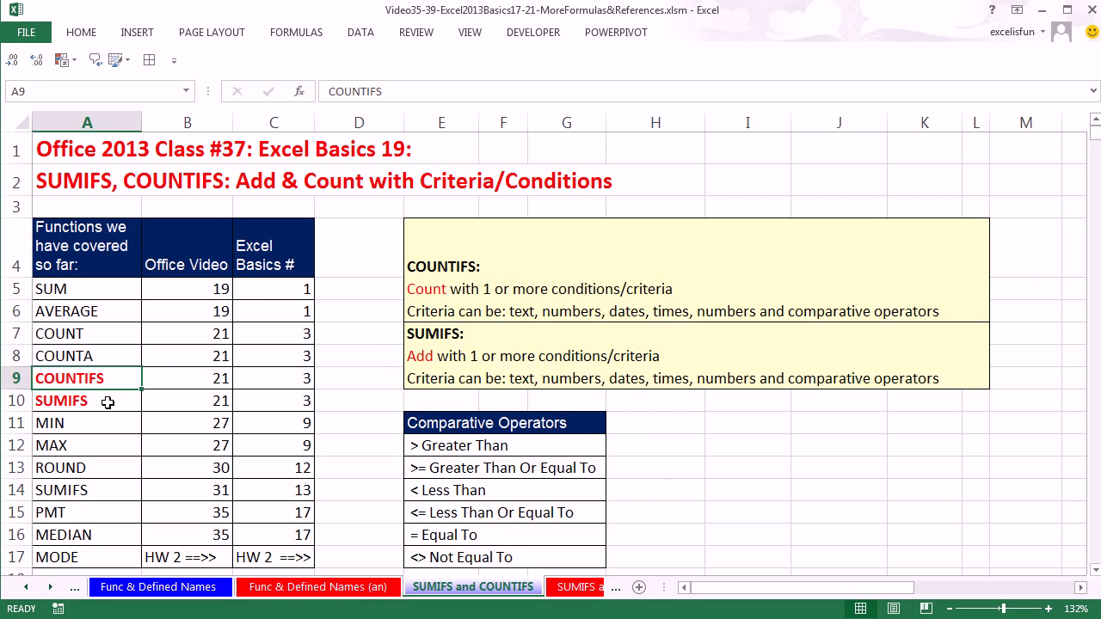
left_click(108, 402)
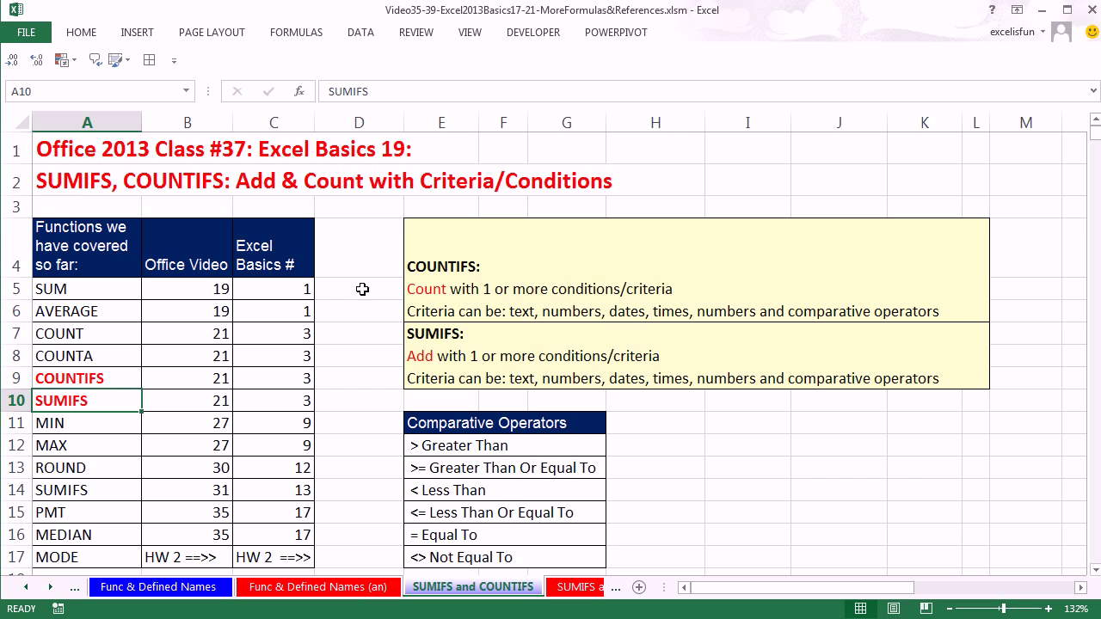
double_click(409, 267)
left_click_drag(411, 267, 457, 267)
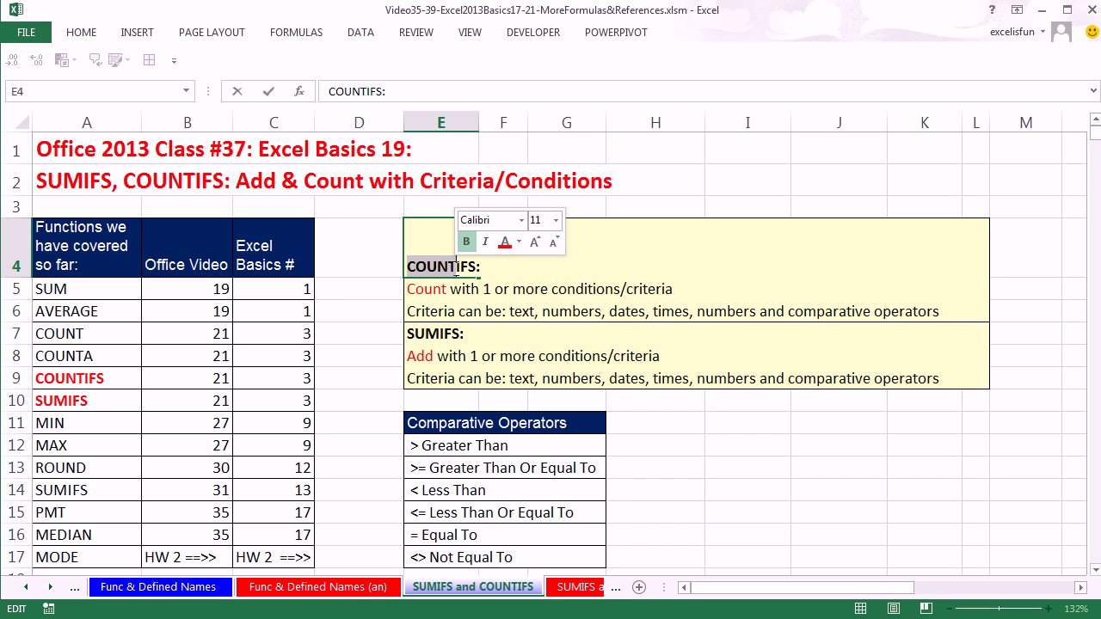
double_click(410, 334)
left_click_drag(408, 335, 441, 335)
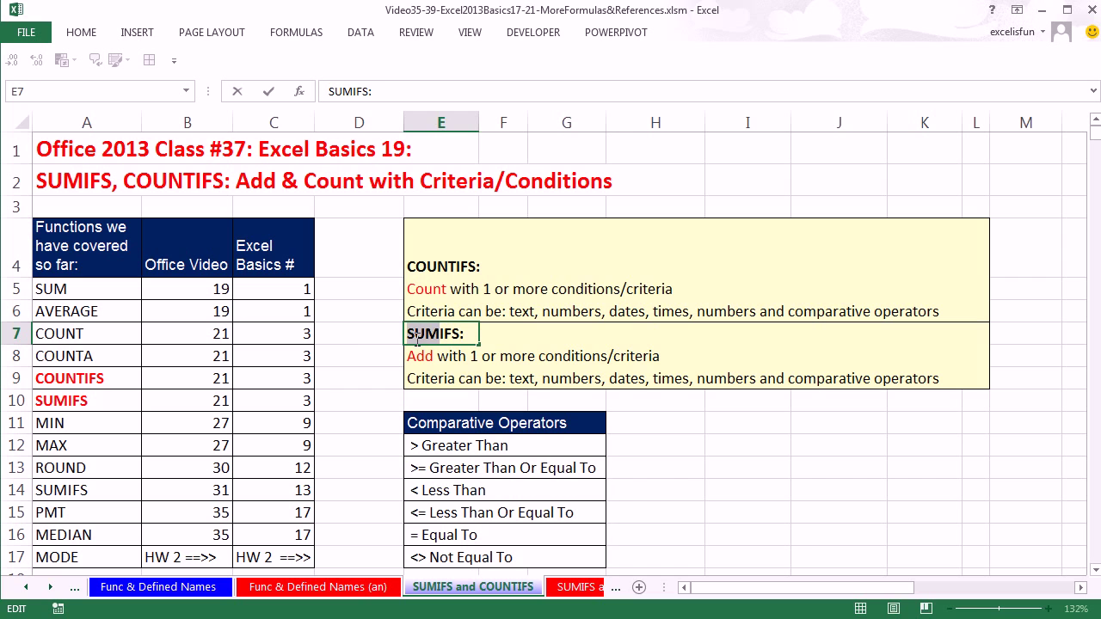
key("Escape")
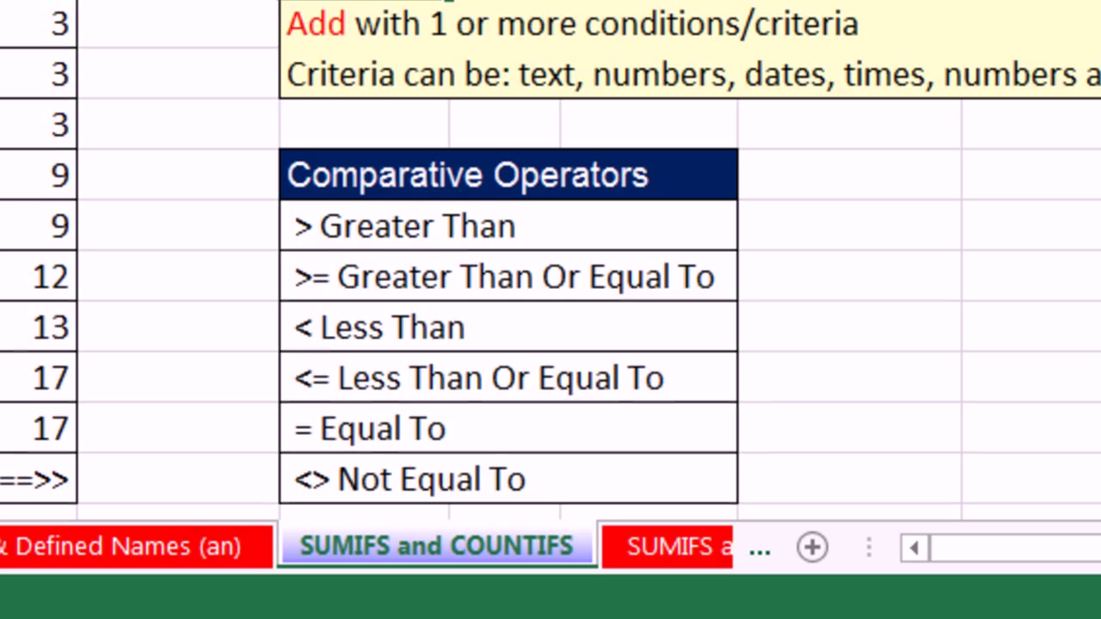
- Examine the text, date and comparative criteria in G21:G23 and the Green Kale records in the ProduceSold column
left_click(1095, 571)
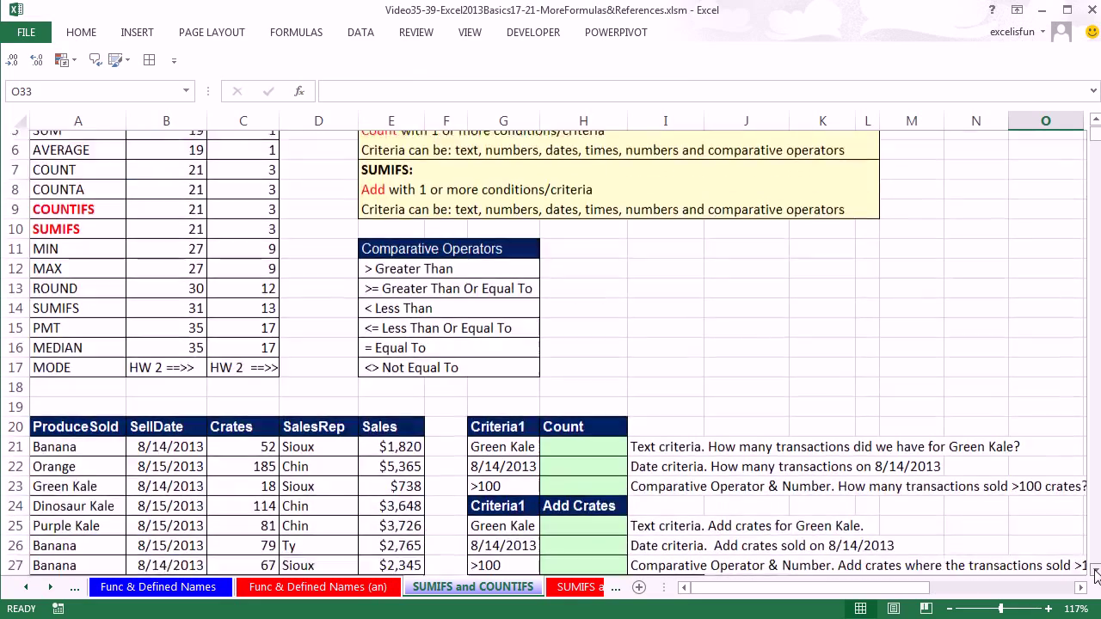
left_click(1095, 572)
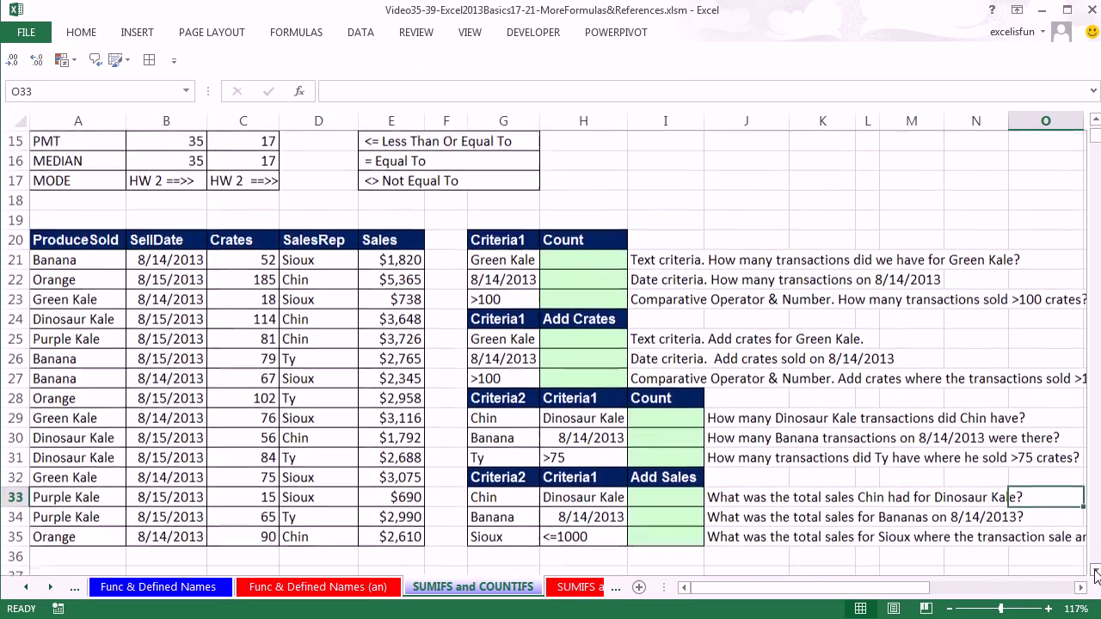
left_click(1095, 572)
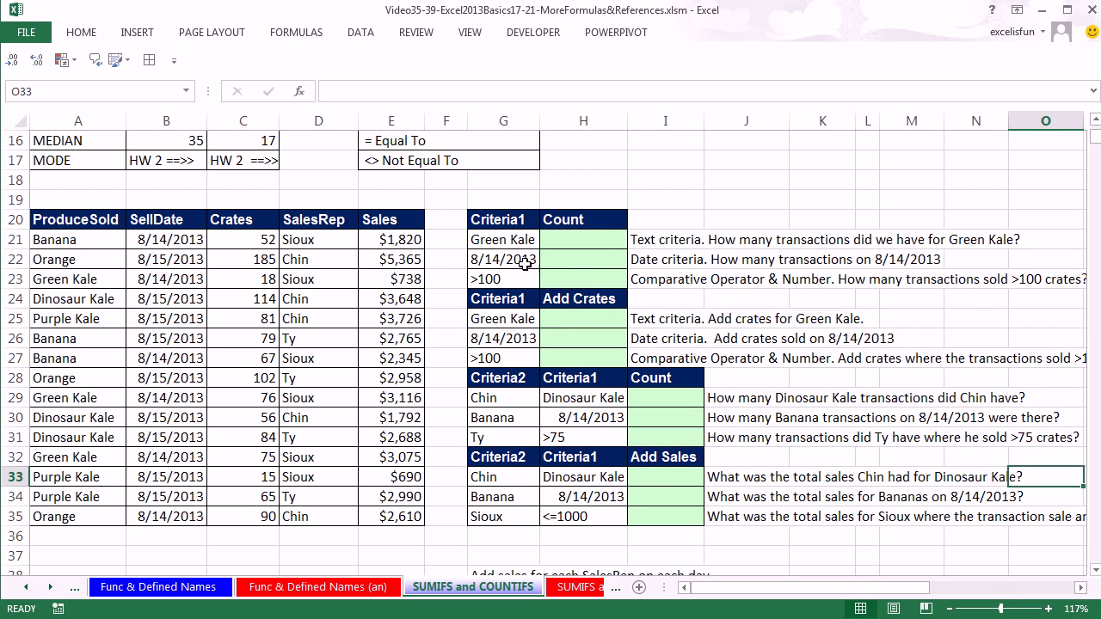
left_click(510, 242)
left_click(507, 258)
left_click(501, 277)
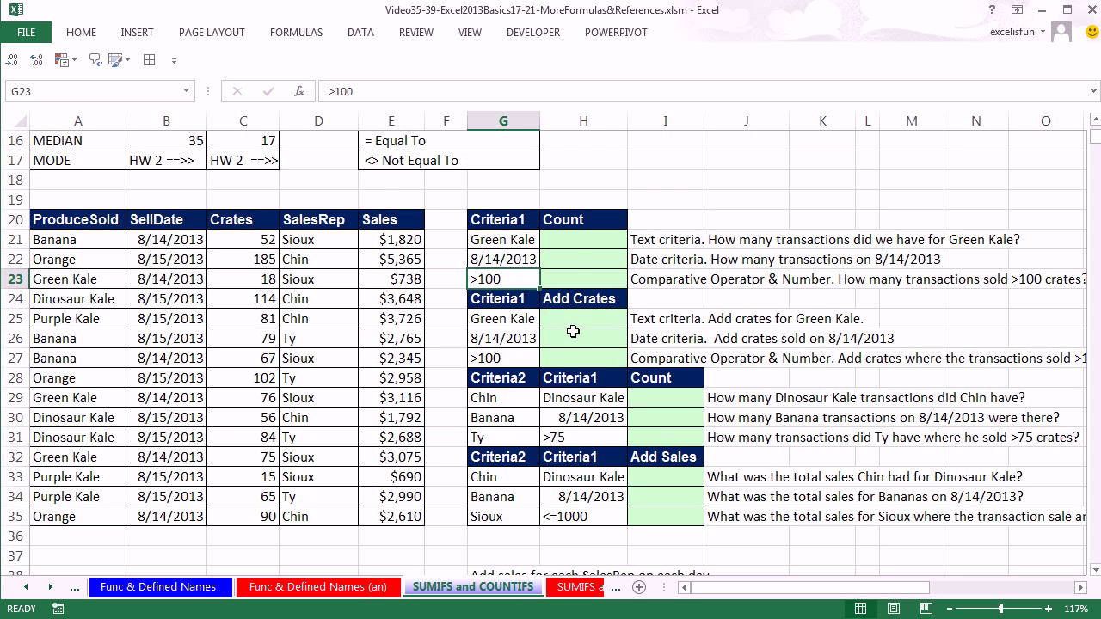
left_click(570, 240)
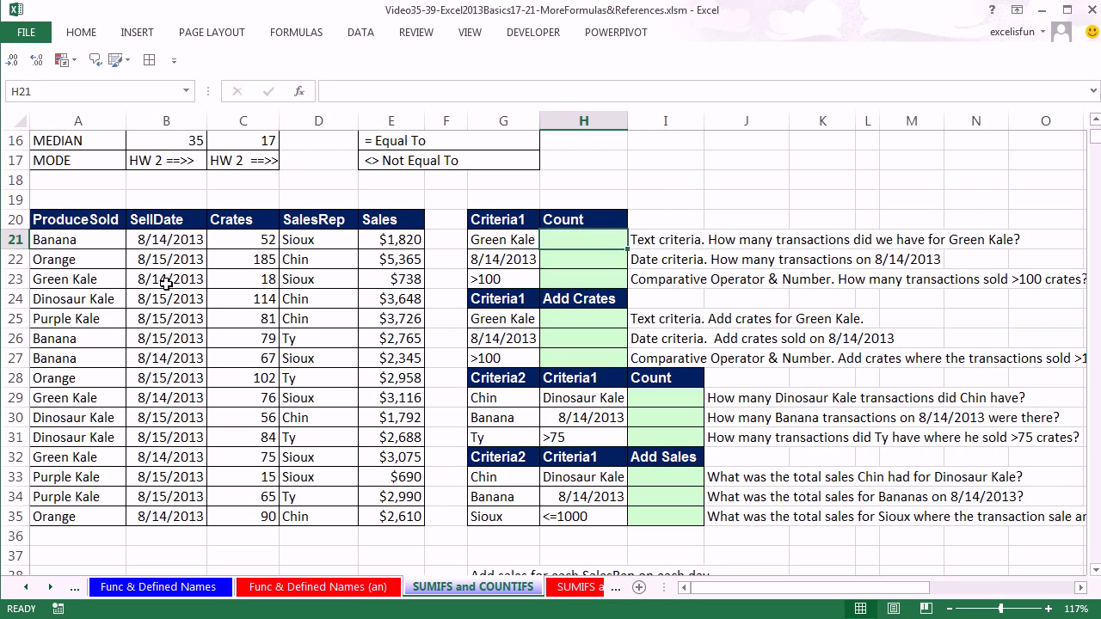
left_click(98, 279)
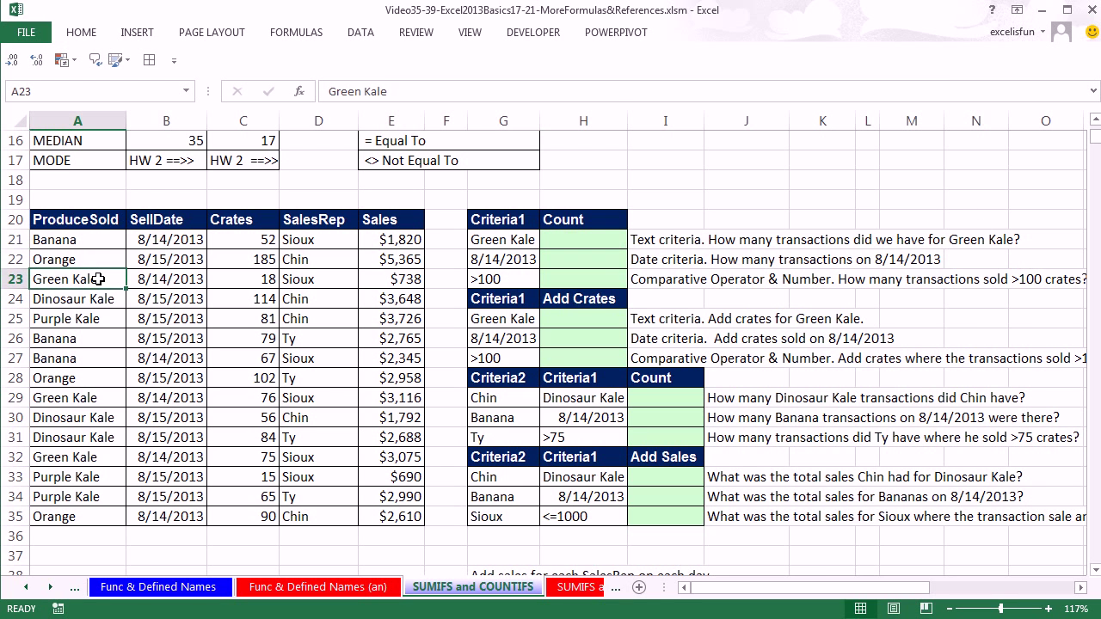
left_click(101, 398)
left_click(95, 461)
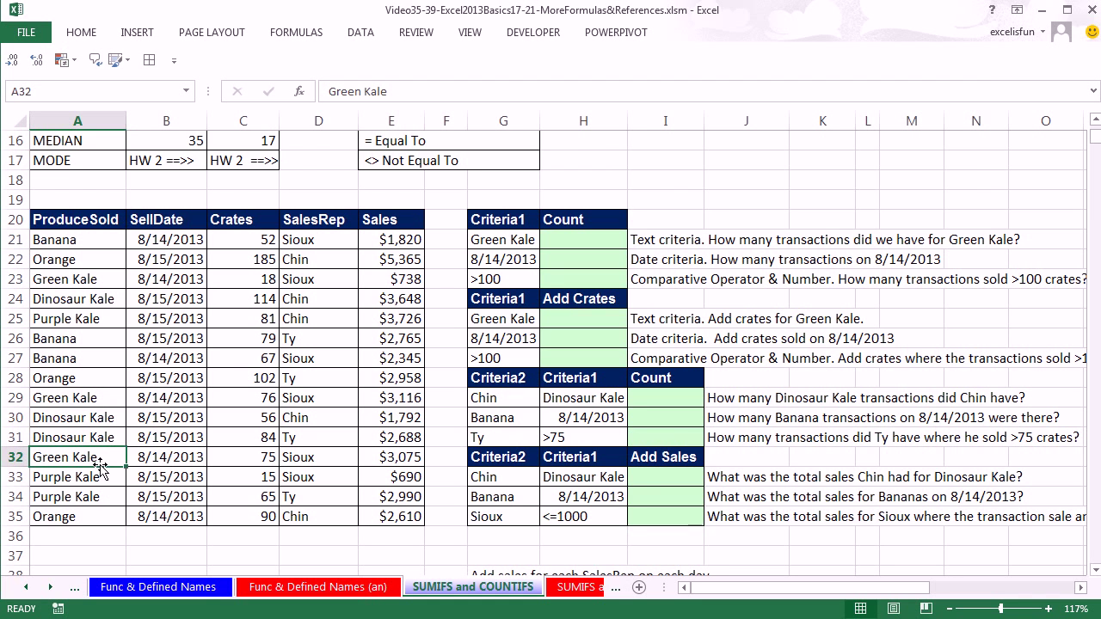
- Count the Green Kale transactions in cell H21 with the formula =COUNTIFS(A21:A35,G21)
left_click(558, 243)
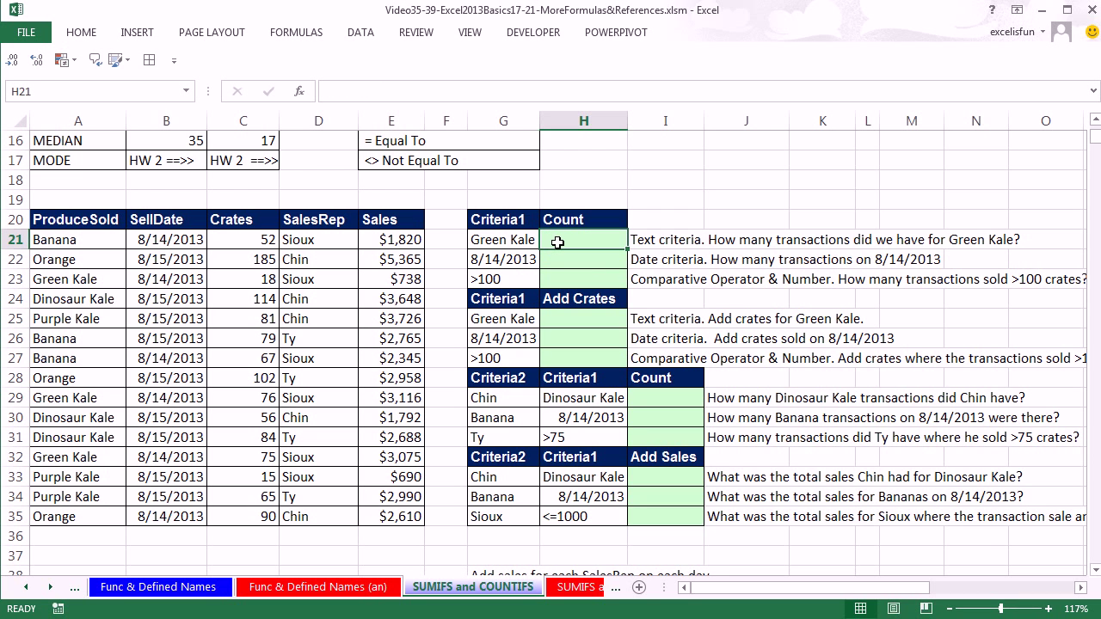
type("=co")
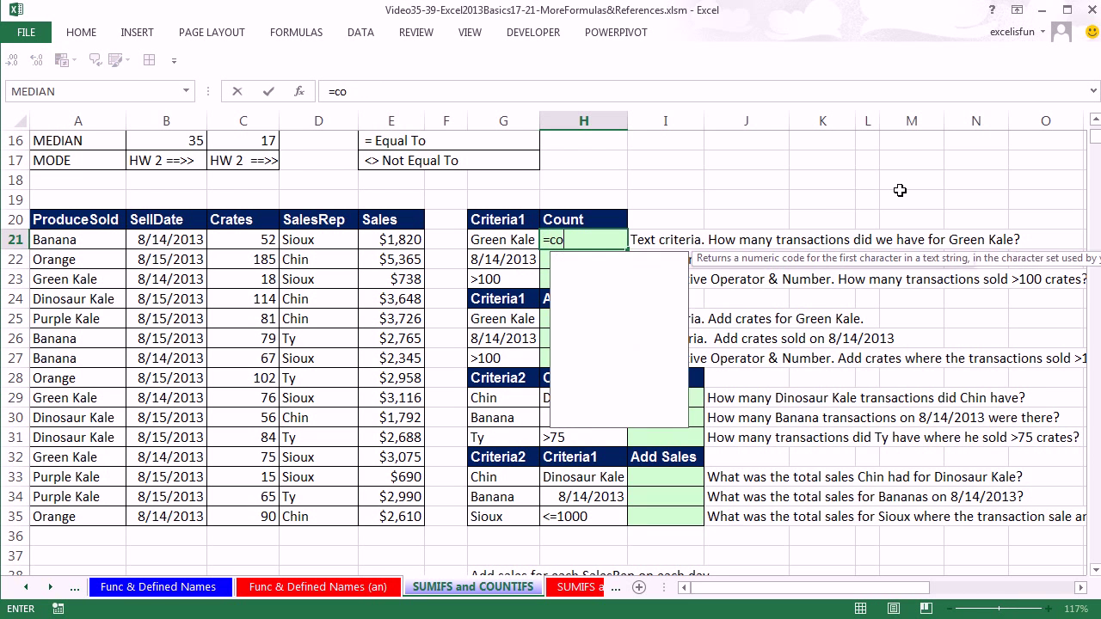
type("untifs")
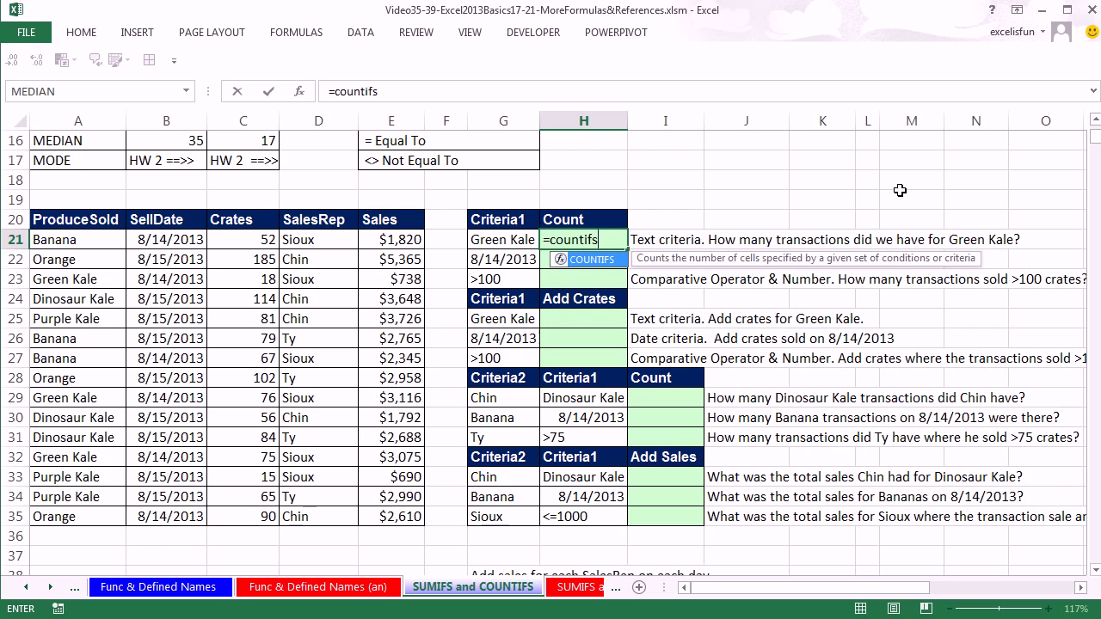
key("Tab")
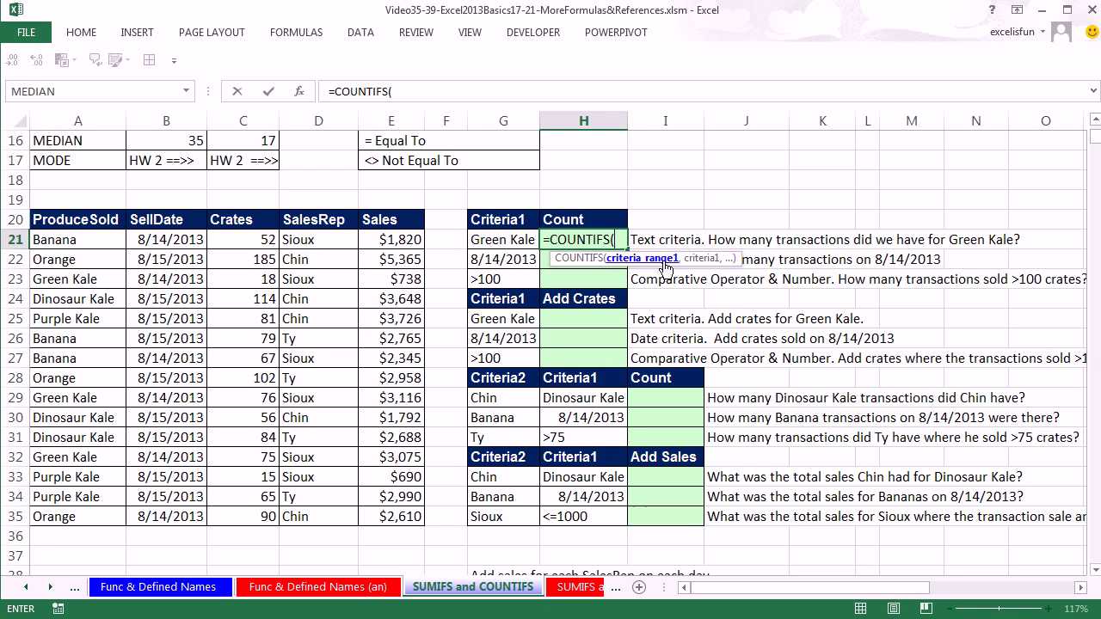
left_click_drag(76, 241, 77, 517)
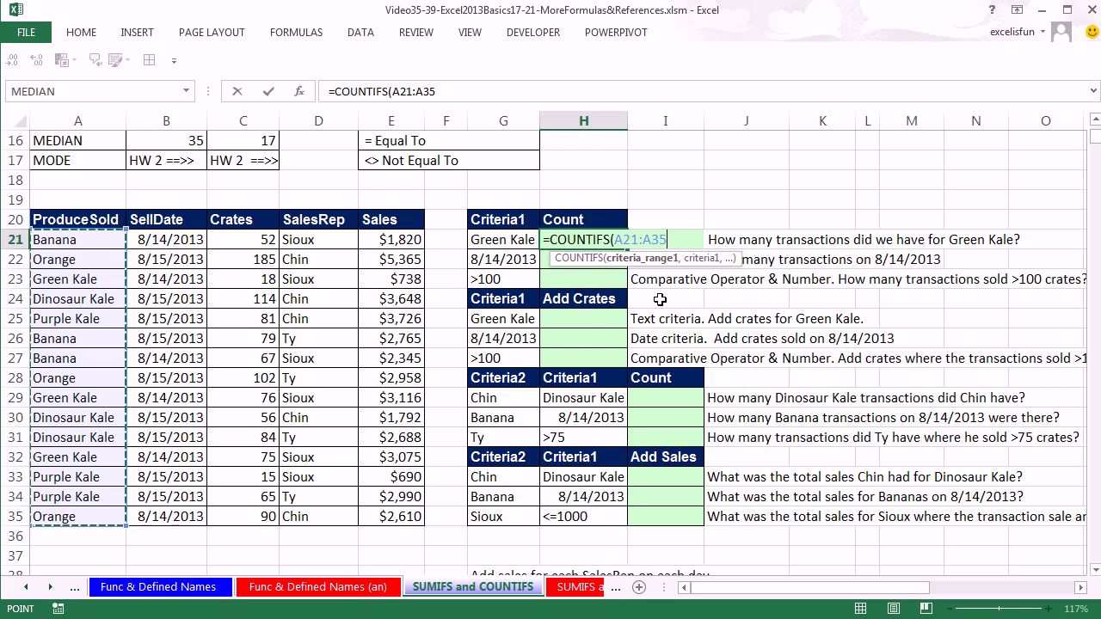
type(",")
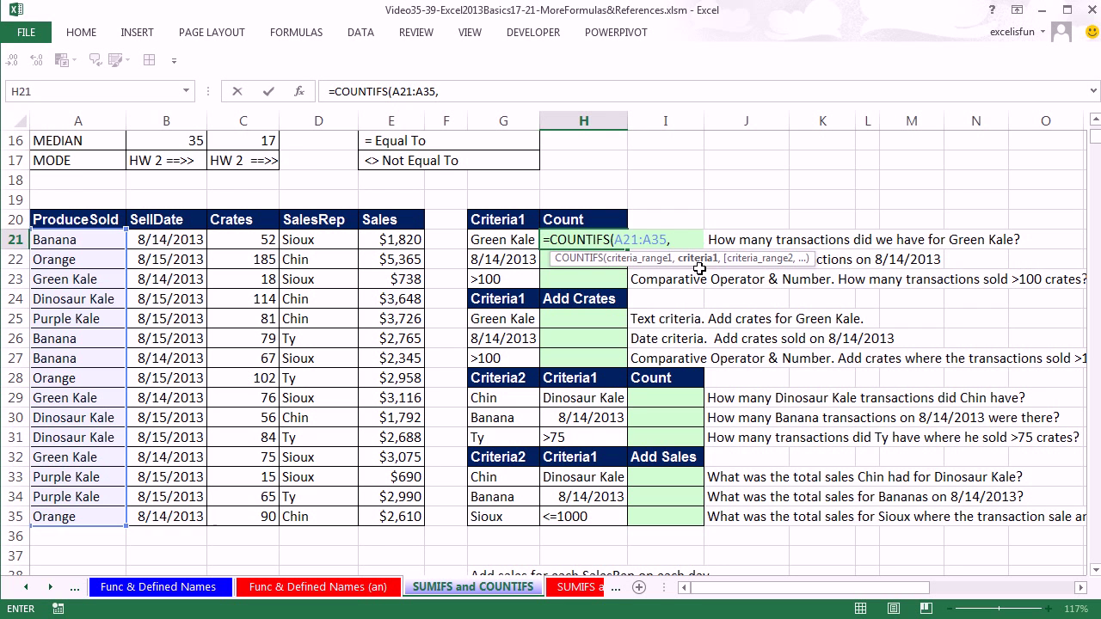
left_click(509, 240)
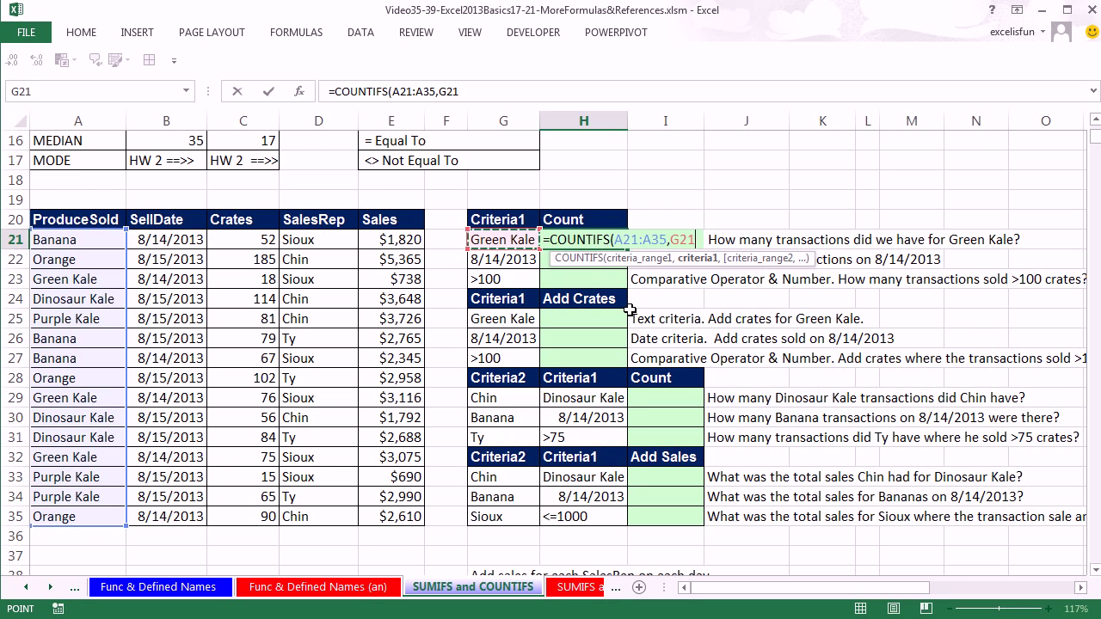
key("ctrl+Return")
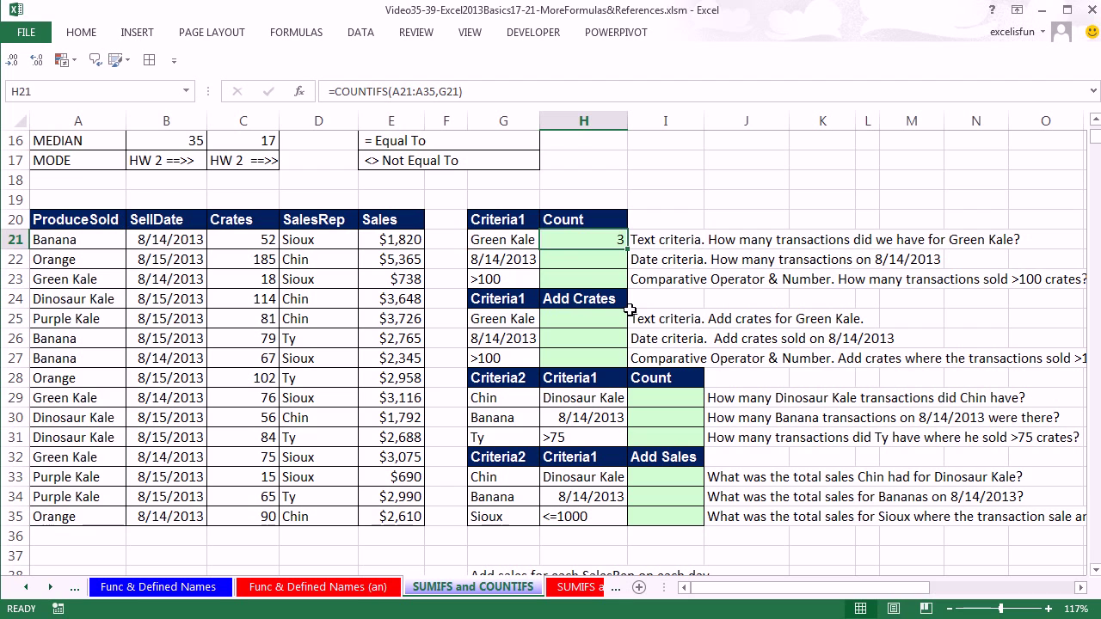
- Count the transactions dated 8/14/2013 in cell H22 with the formula =COUNTIFS(B21:B35,G22)
left_click(560, 259)
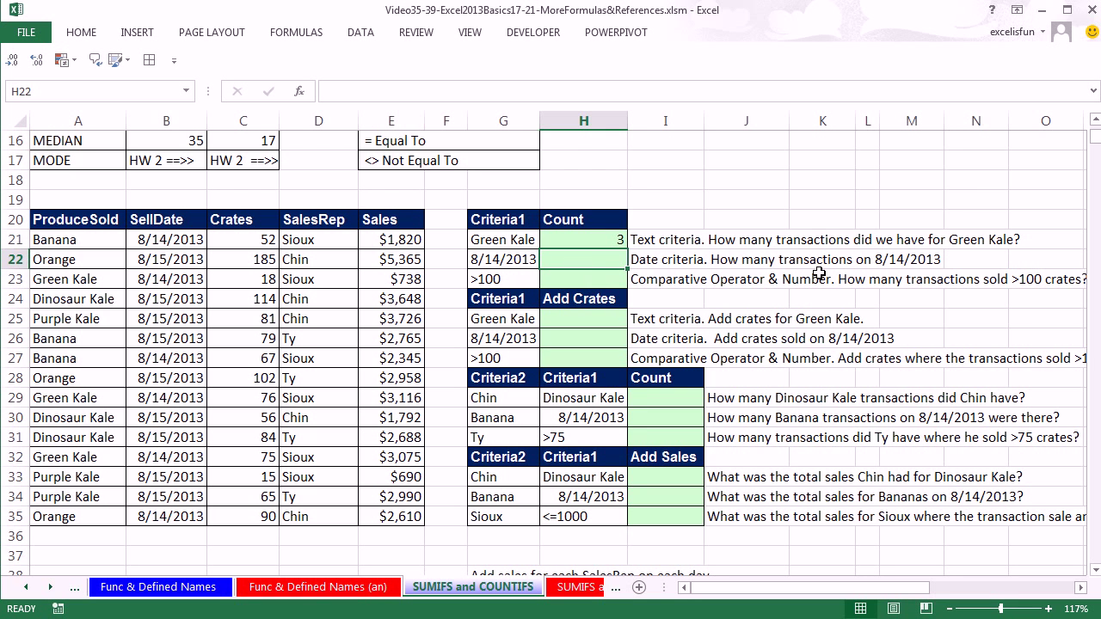
type("=c")
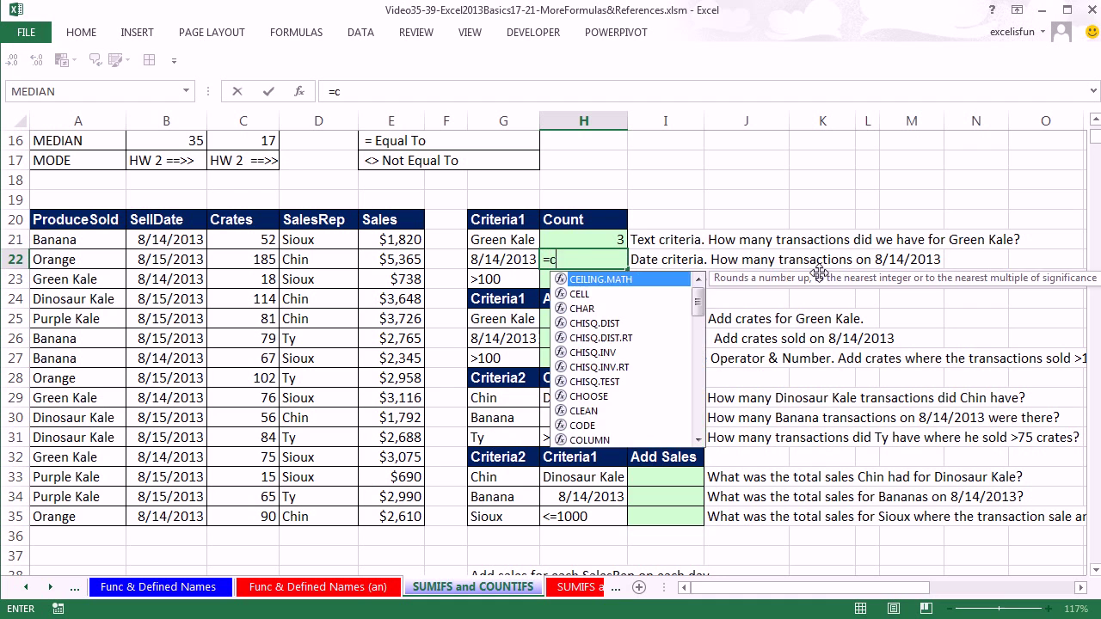
type("ountifs")
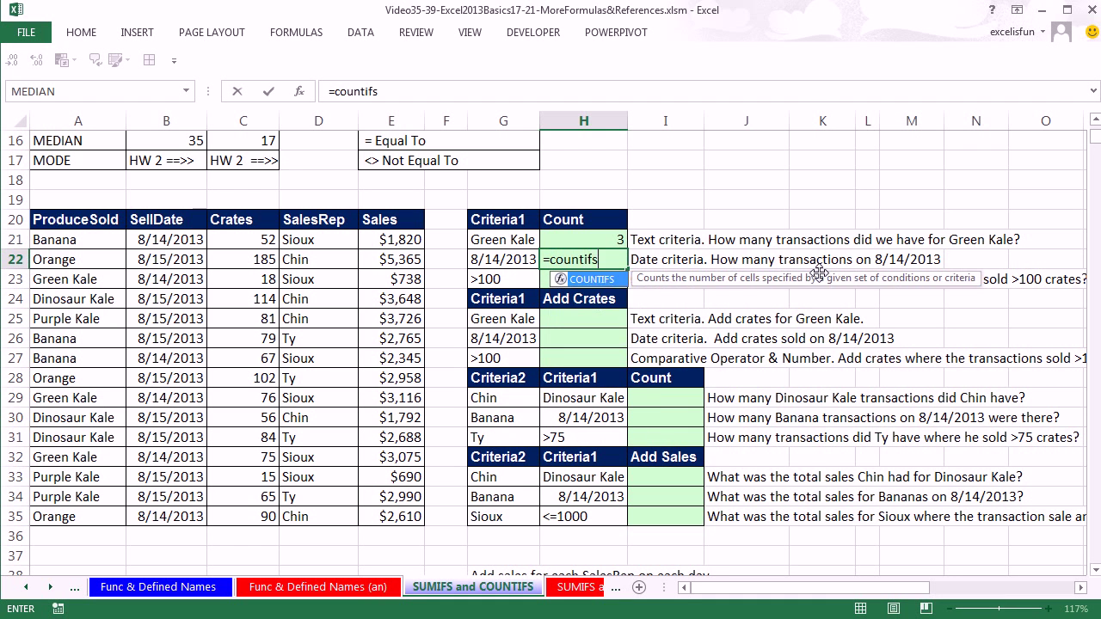
key("Tab")
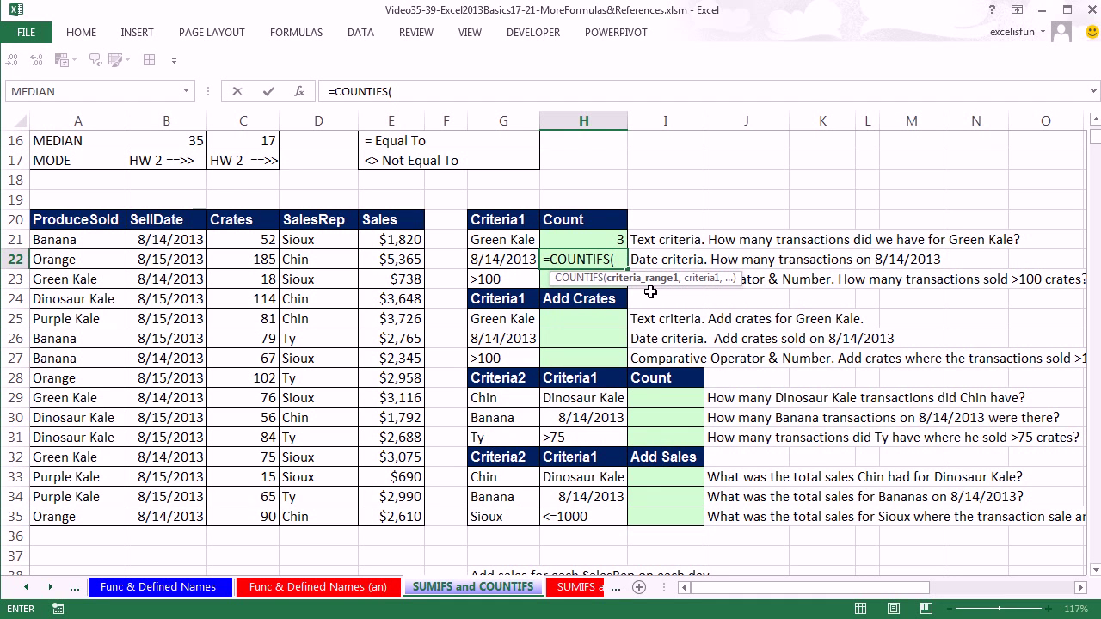
left_click_drag(154, 241, 160, 516)
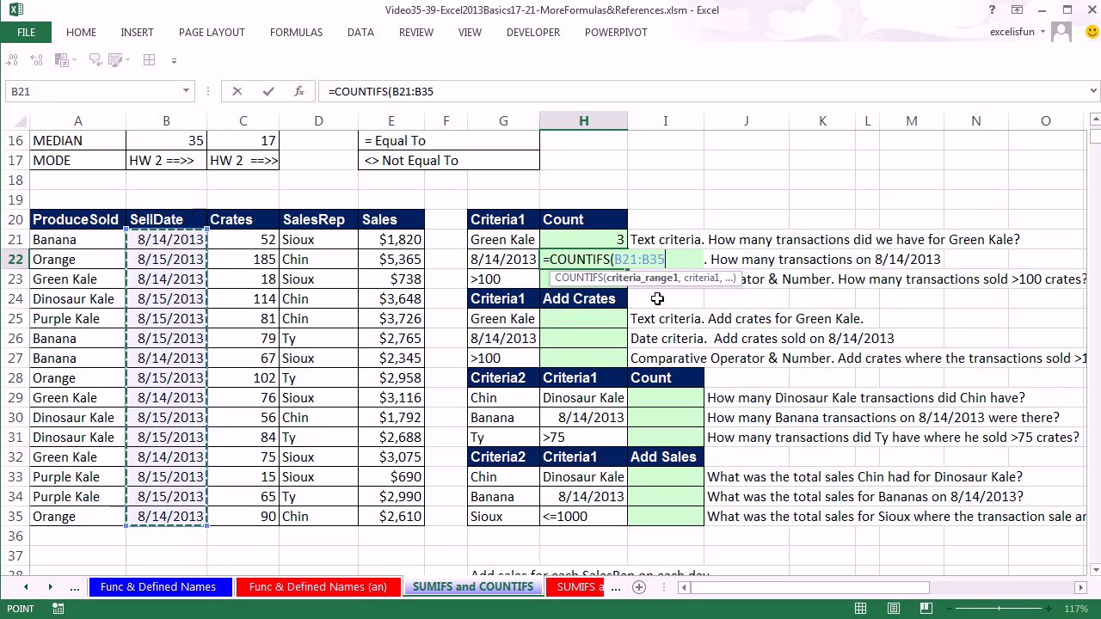
type(",")
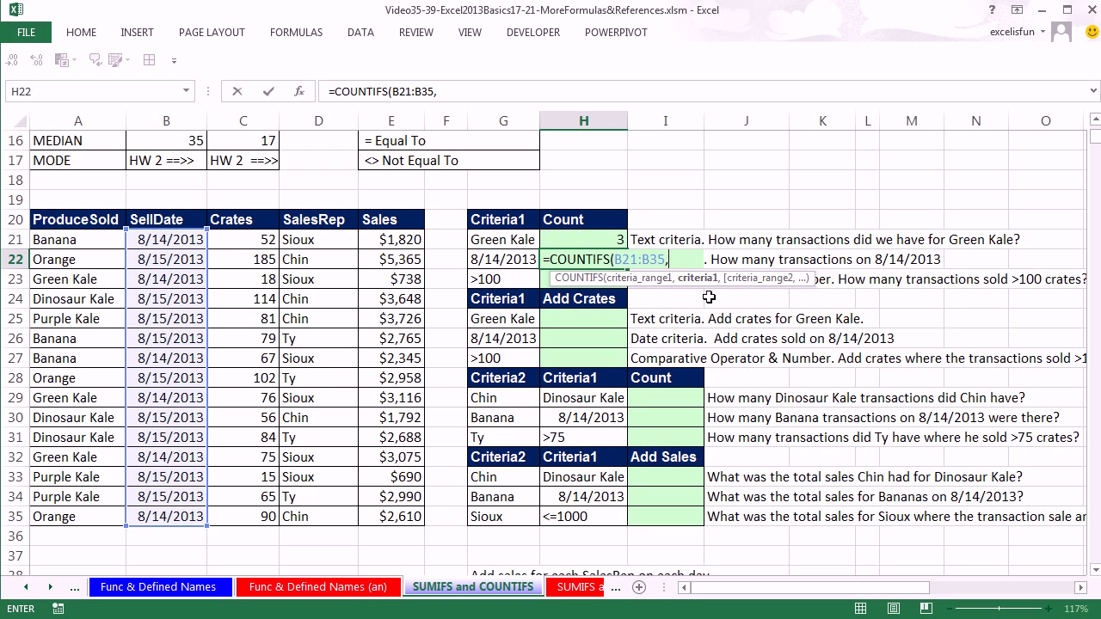
left_click(504, 260)
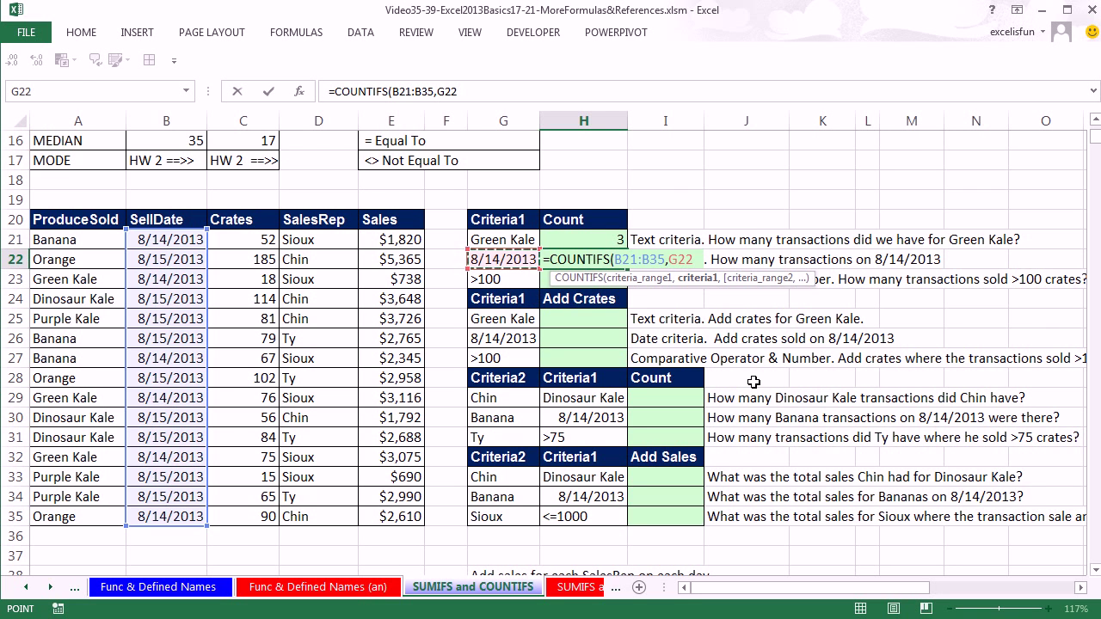
key("ctrl+Return")
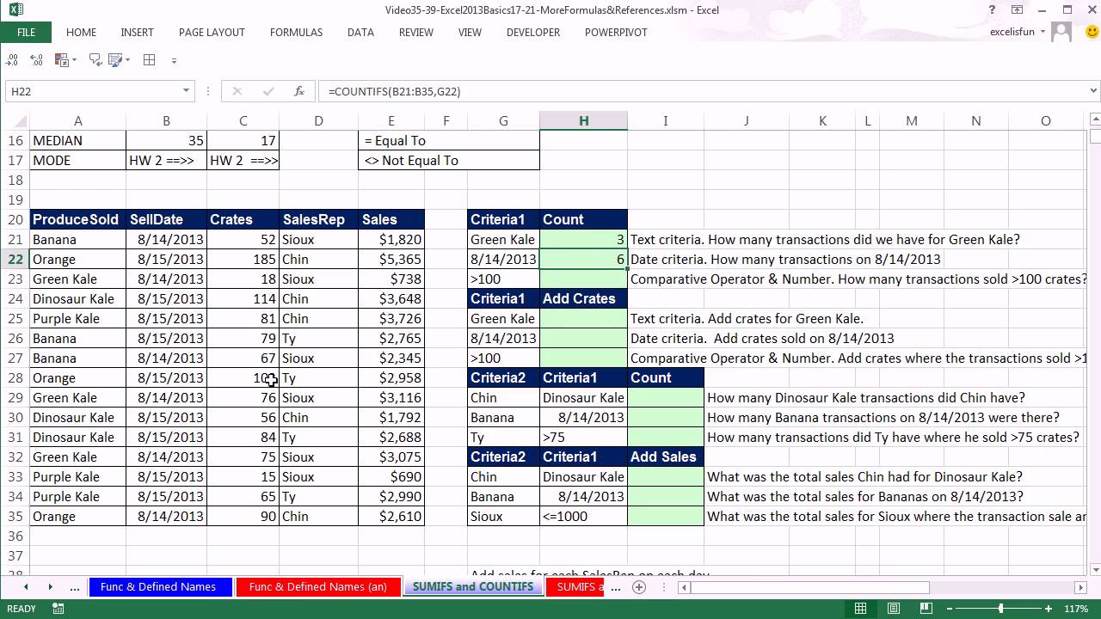
- Count the transactions of more than 100 crates in cell H23 with the formula =COUNTIFS(C21:C35,G23)
left_click(575, 281)
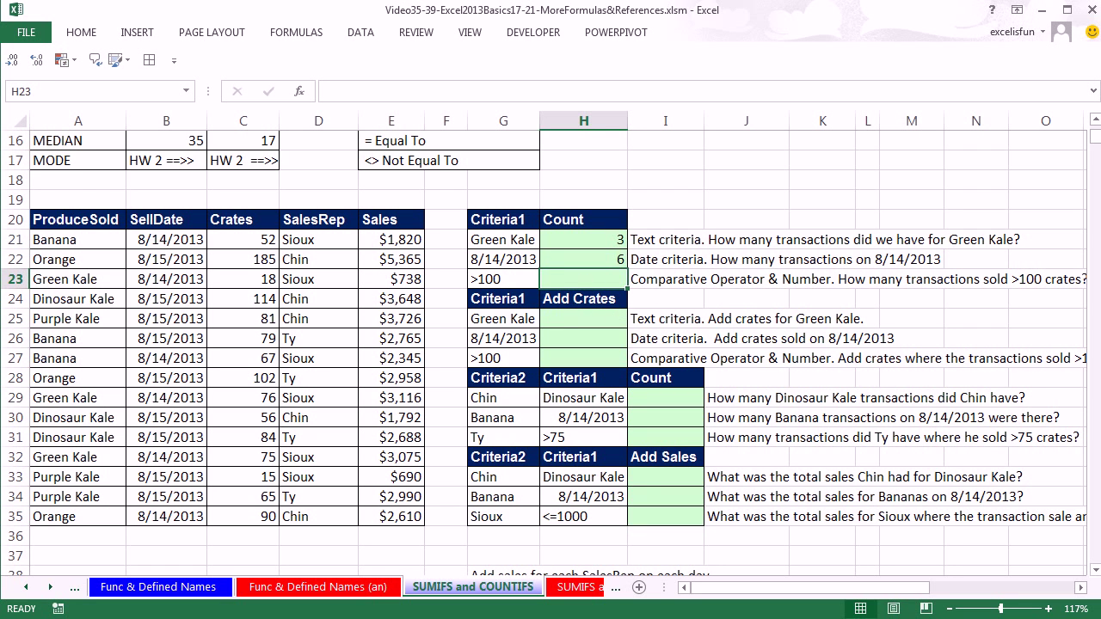
type("=countifs")
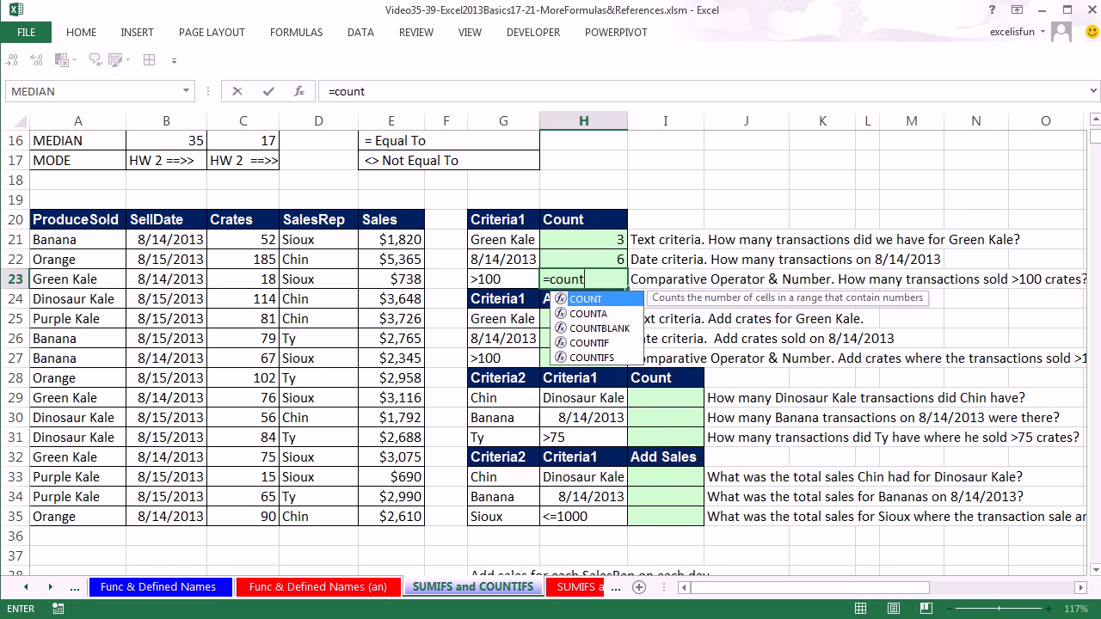
key("Tab")
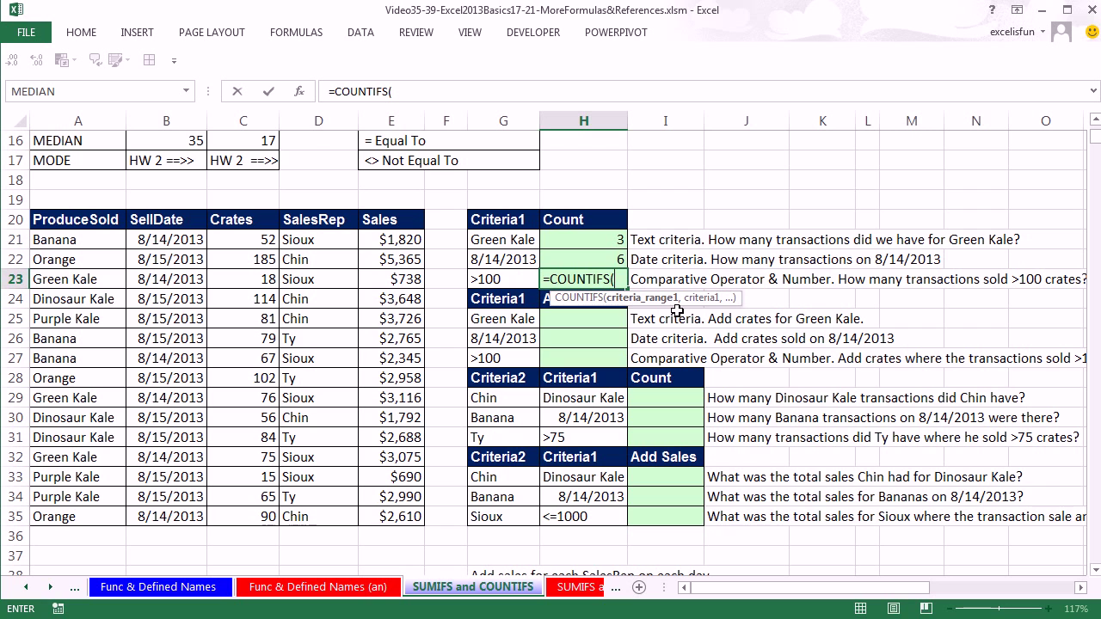
left_click(235, 247)
left_click_drag(235, 247, 265, 522)
type(",")
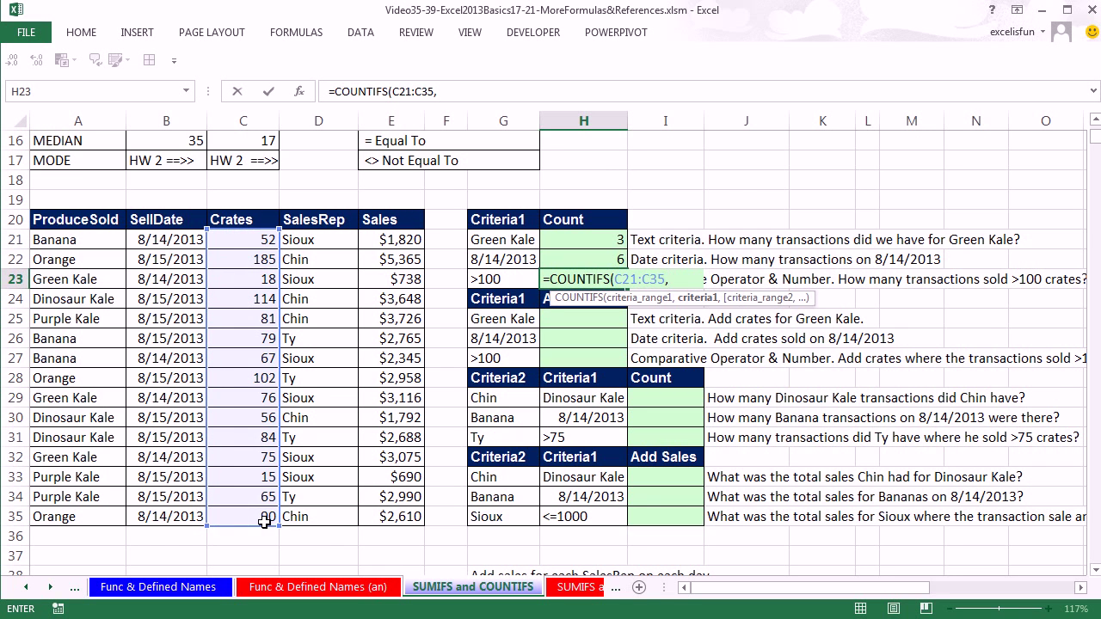
left_click(491, 280)
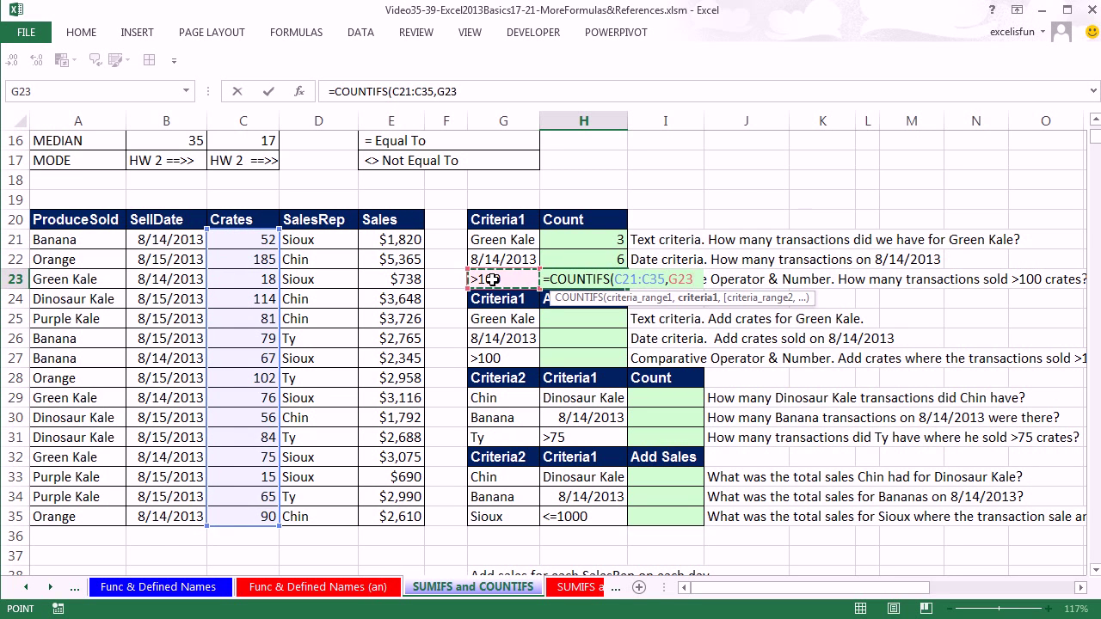
key("ctrl+Return")
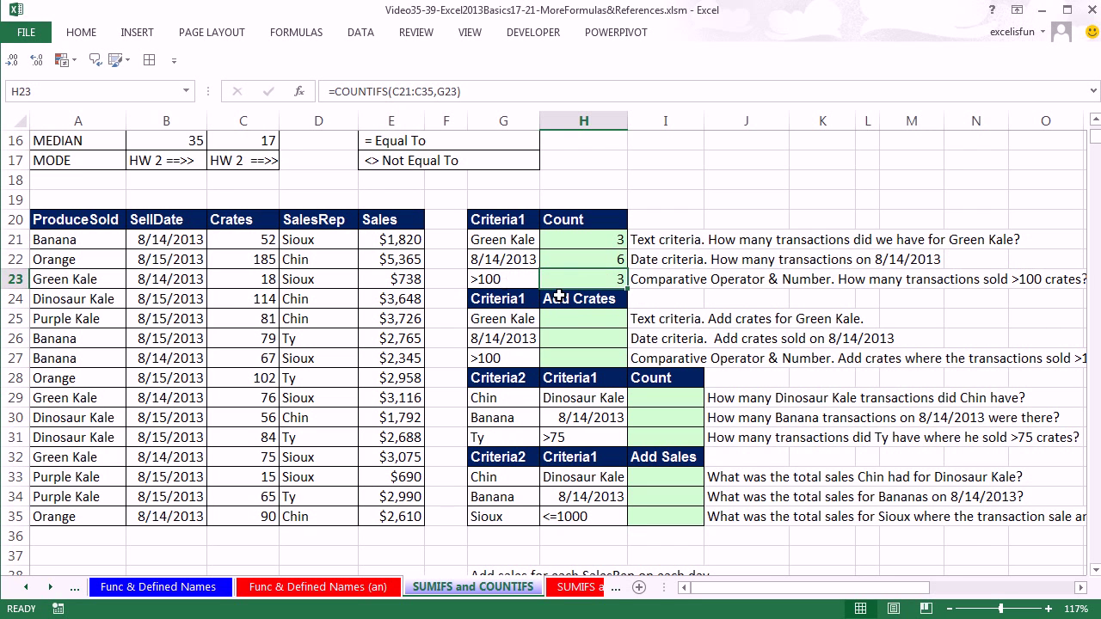
- Examine the Green Kale records in the ProduceSold column and their matching amounts in the Crates column
left_click(577, 319)
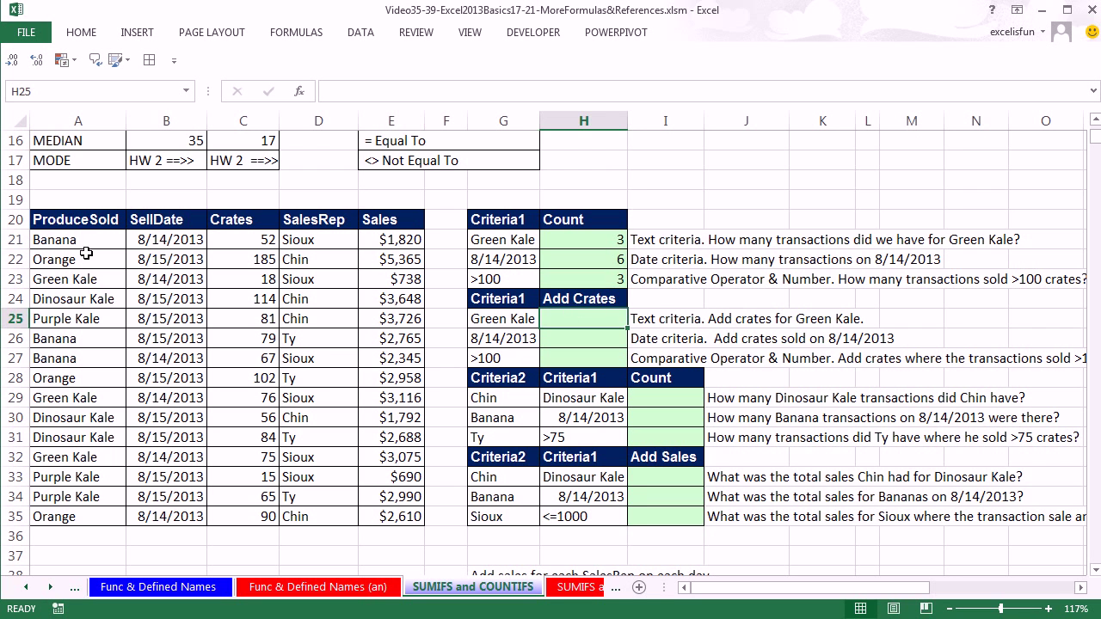
left_click(95, 279)
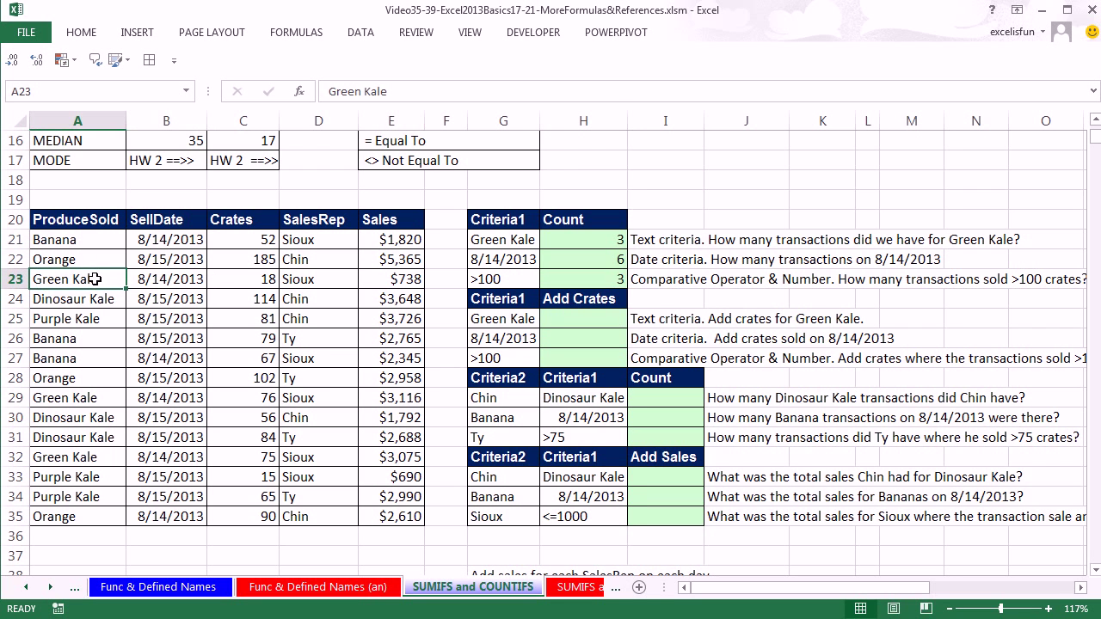
left_click(256, 280)
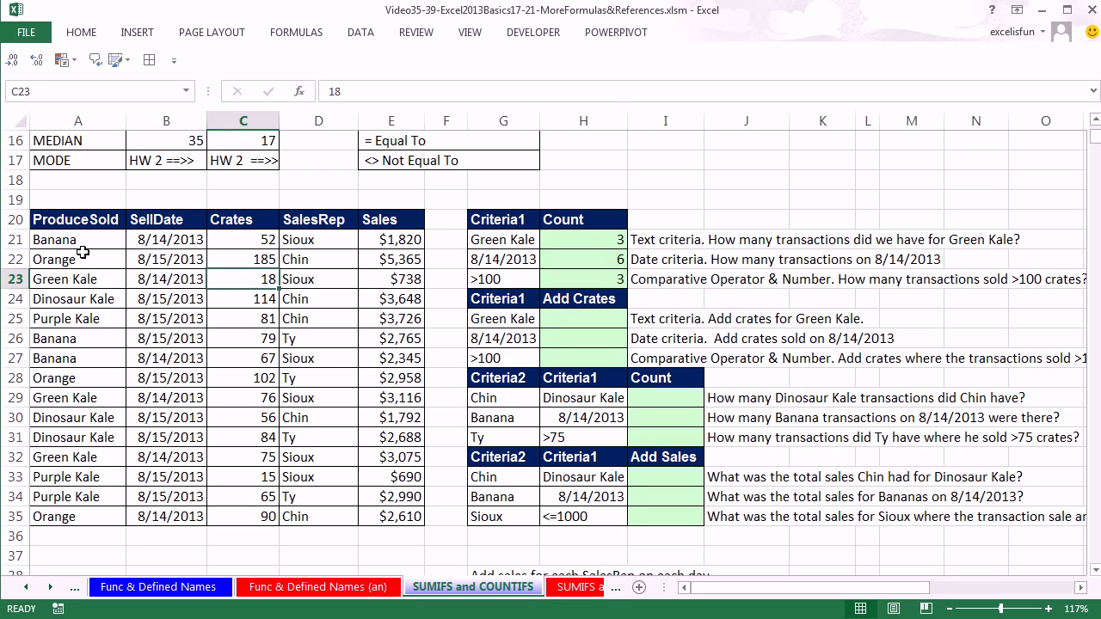
left_click(80, 399)
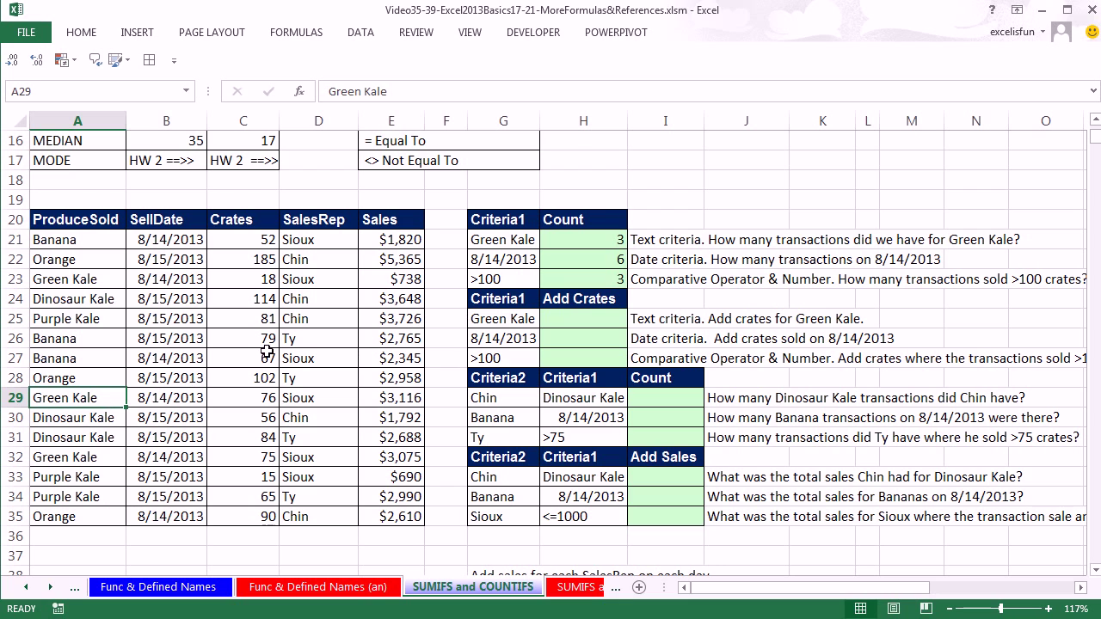
left_click(257, 402)
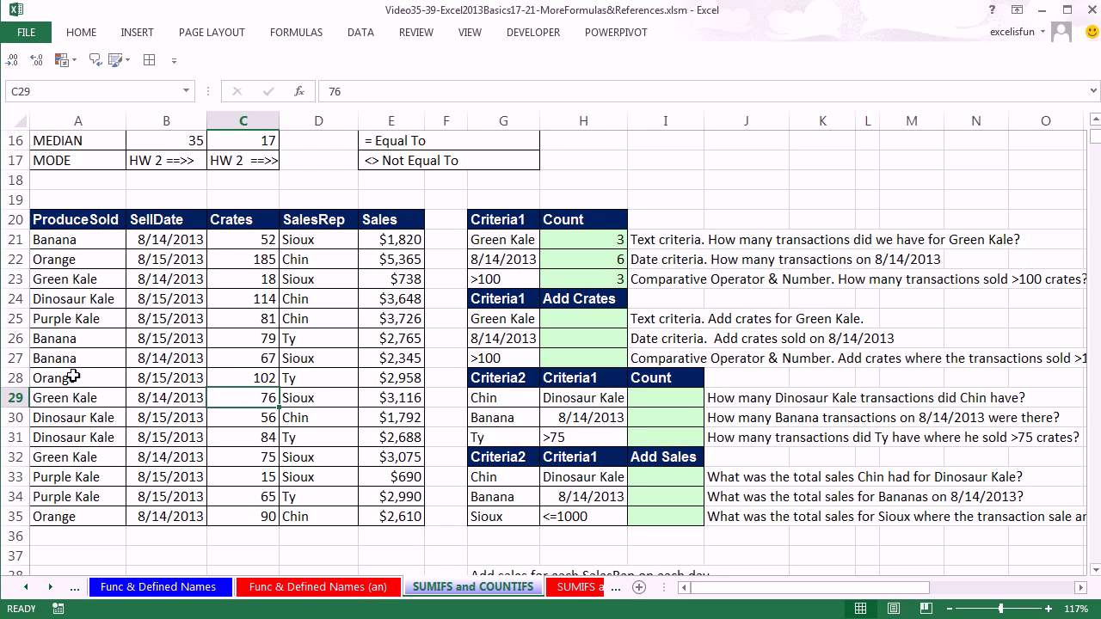
left_click(86, 420)
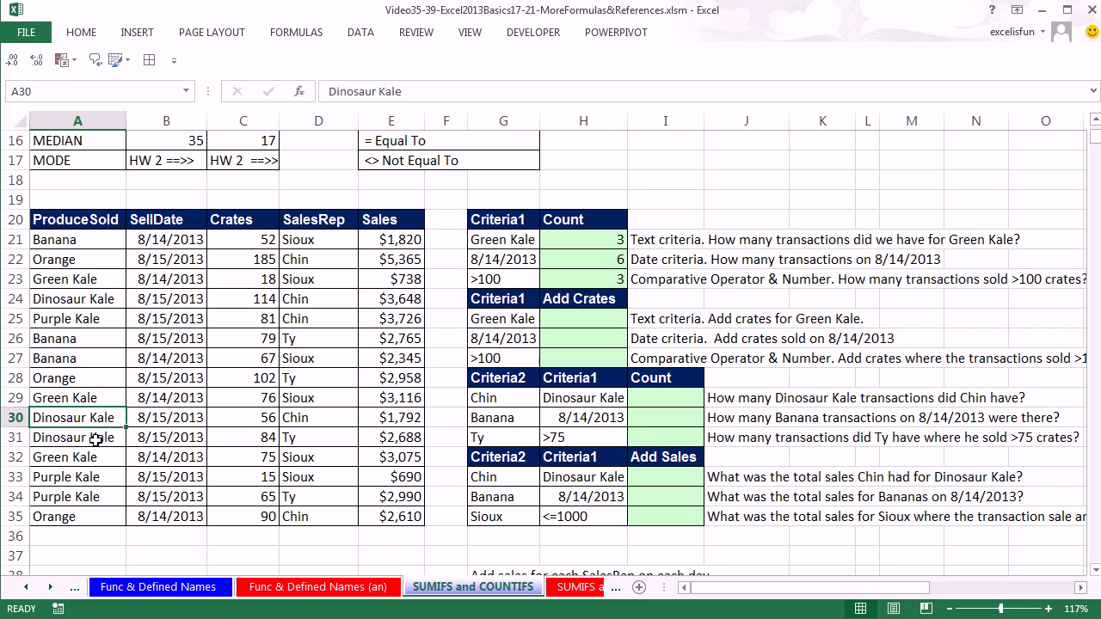
left_click(96, 440)
left_click(102, 460)
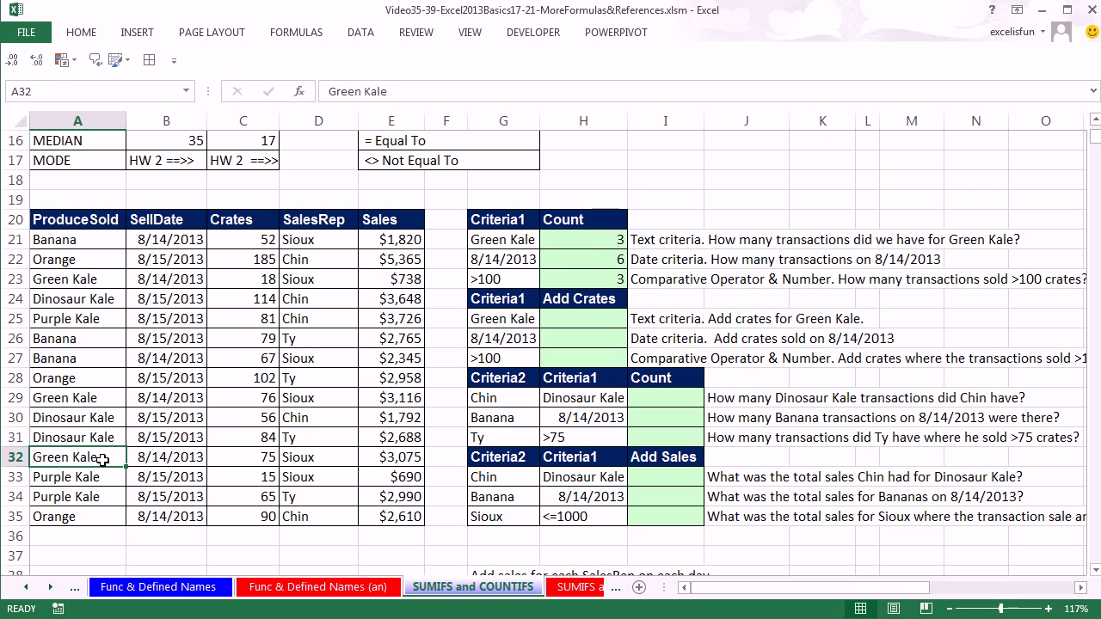
left_click(234, 462)
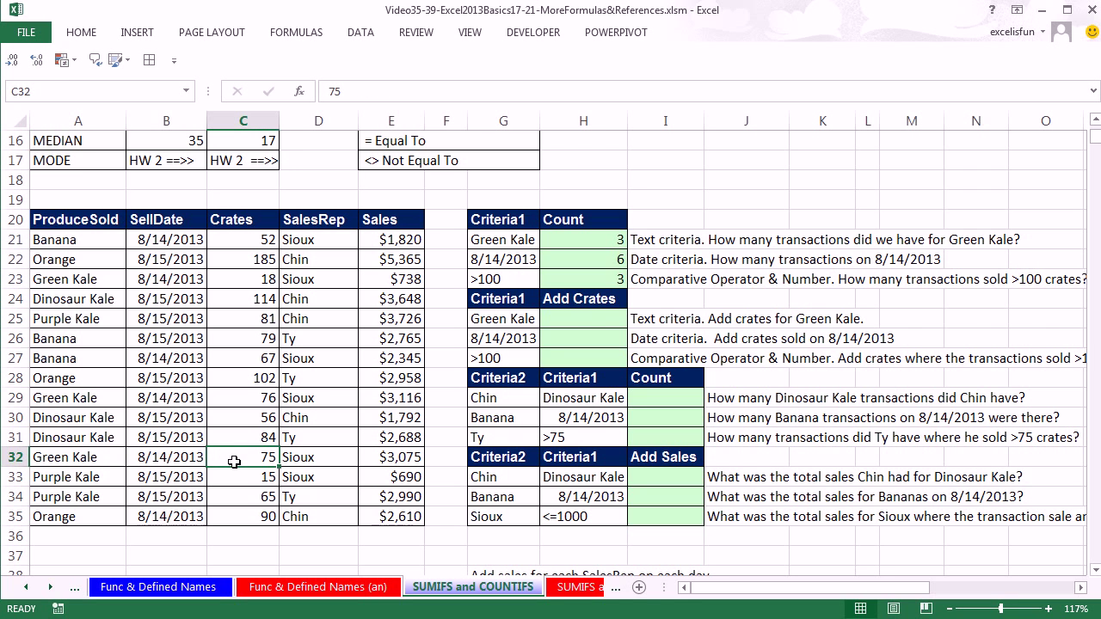
- Add the crates sold for Green Kale in cell H25 with the formula =SUMIFS(C21:C35,A21:A35,G25)
left_click(585, 320)
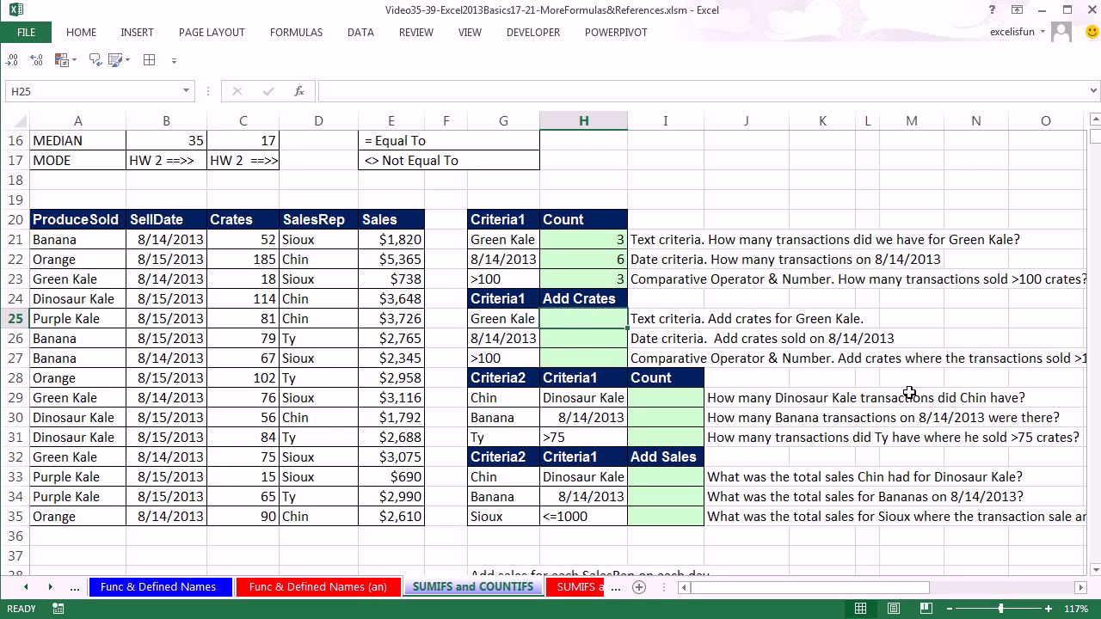
type("=su")
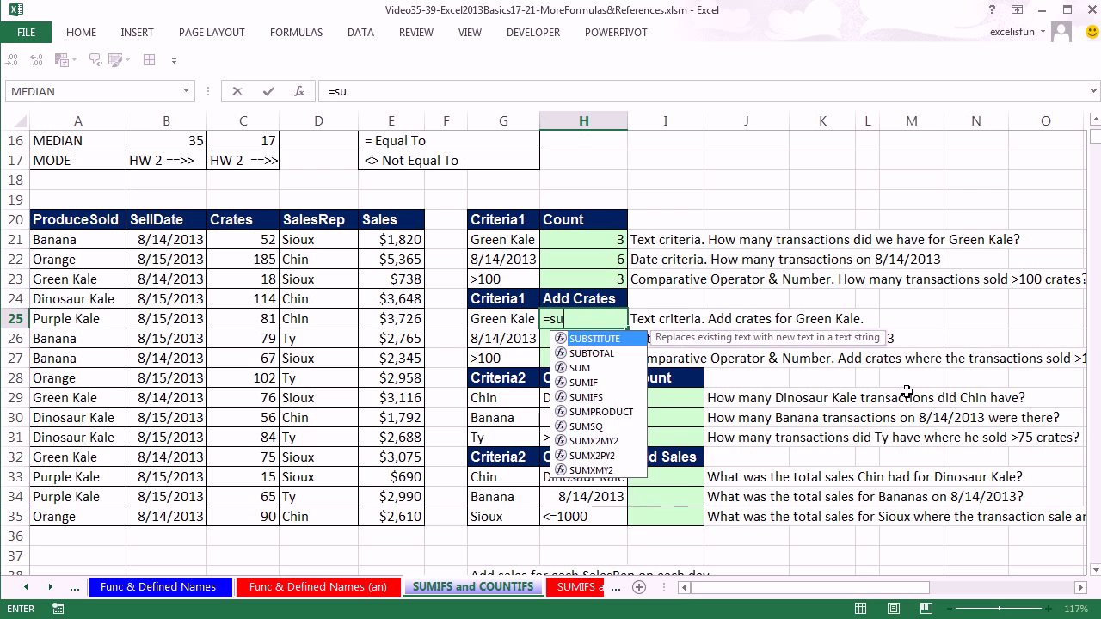
type("mifs")
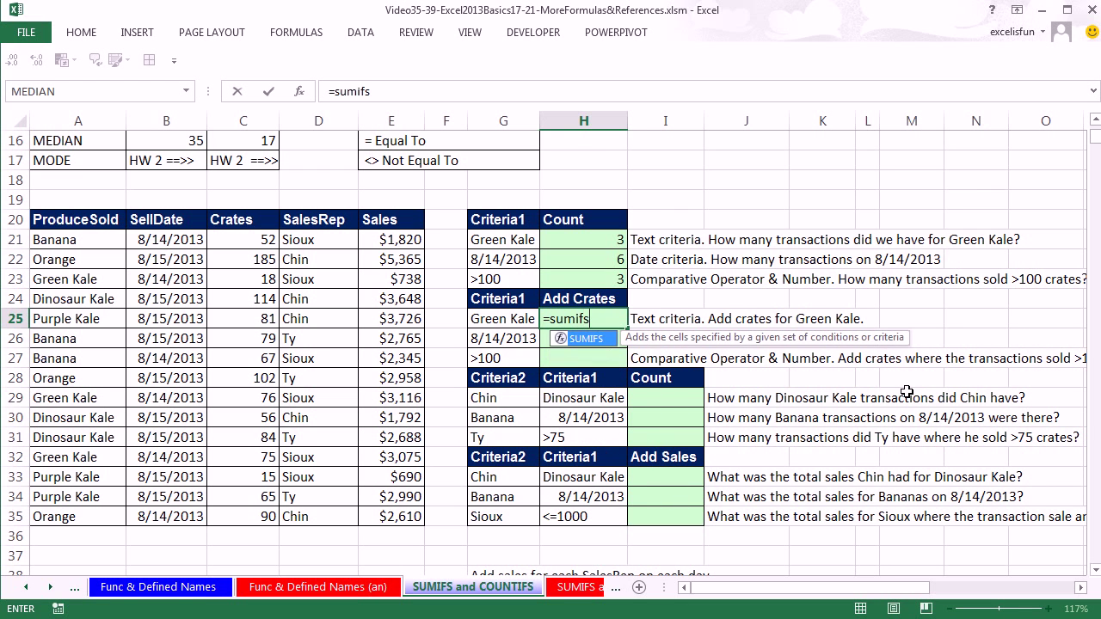
key("Tab")
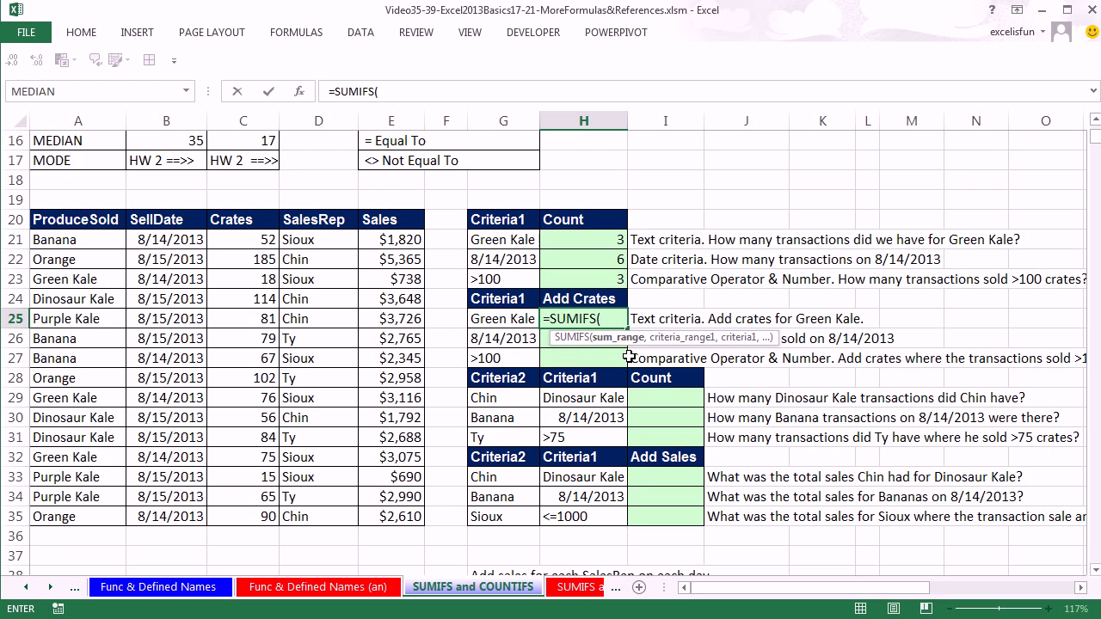
left_click_drag(243, 239, 243, 512)
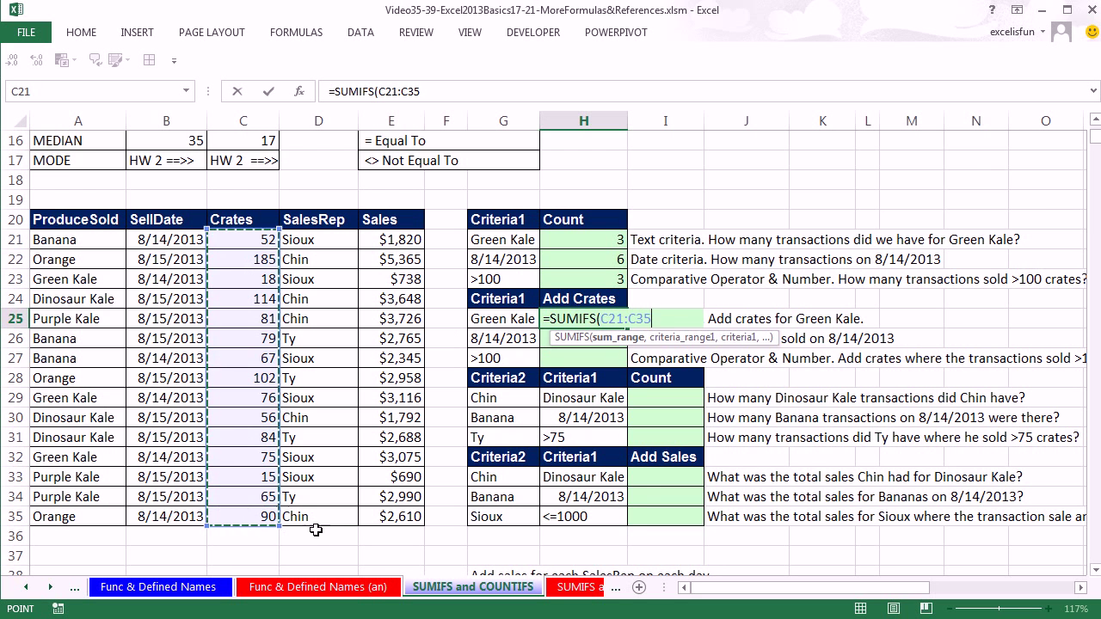
type(",")
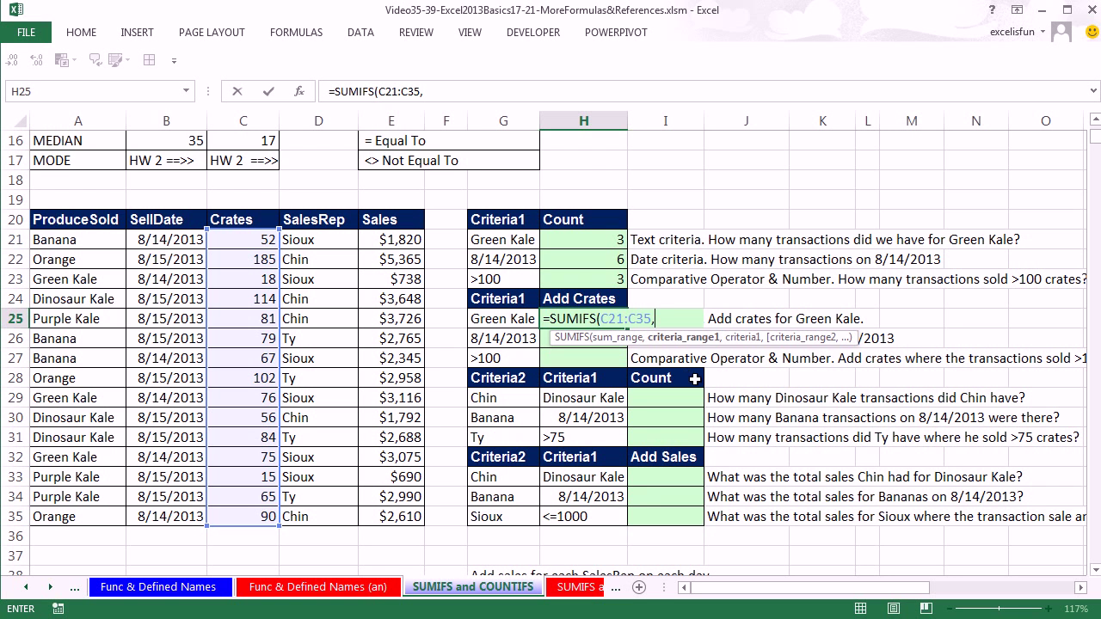
left_click_drag(58, 240, 80, 521)
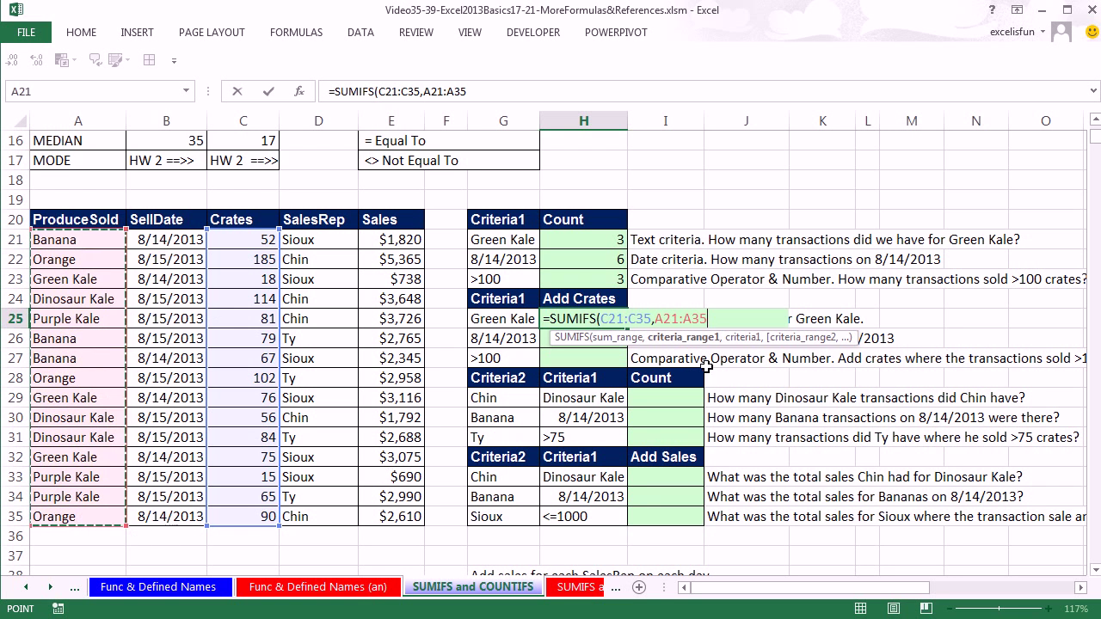
type(",")
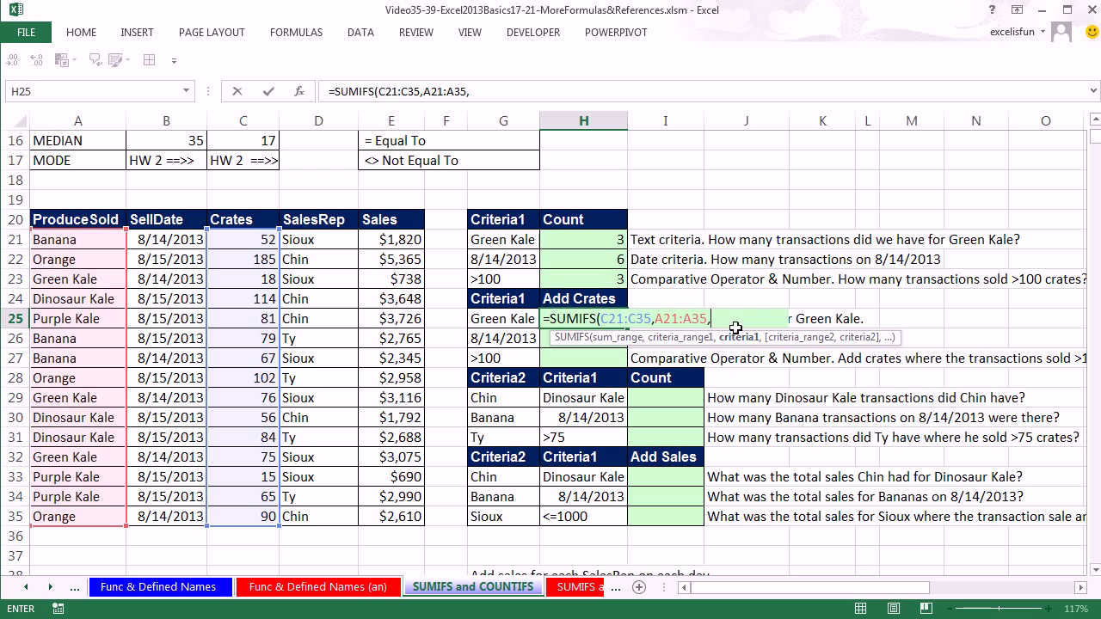
left_click(482, 320)
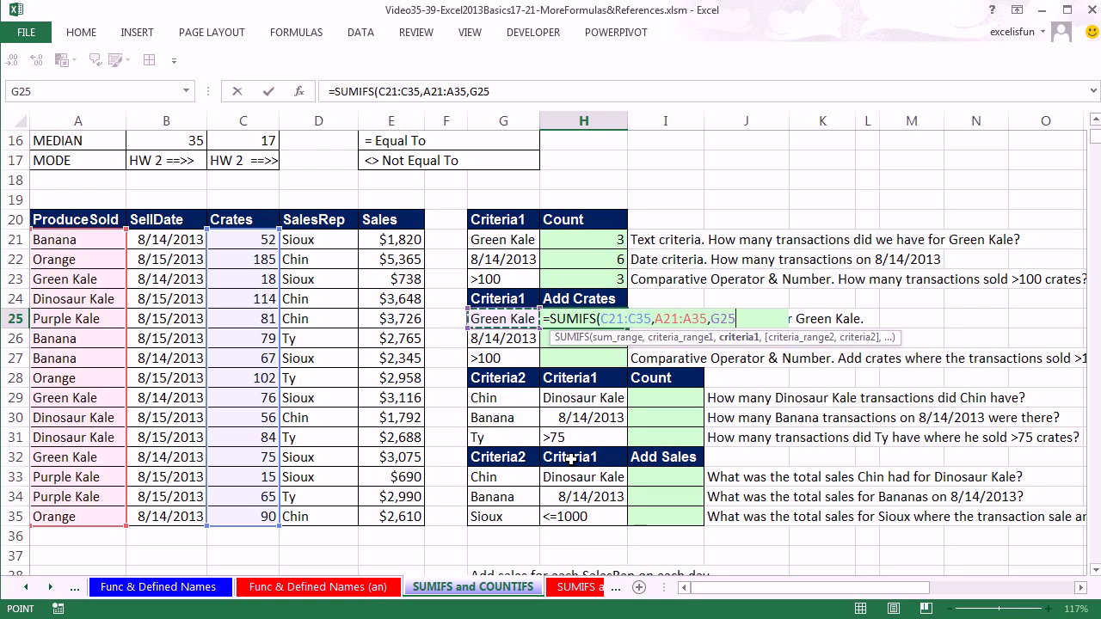
key("ctrl+Return")
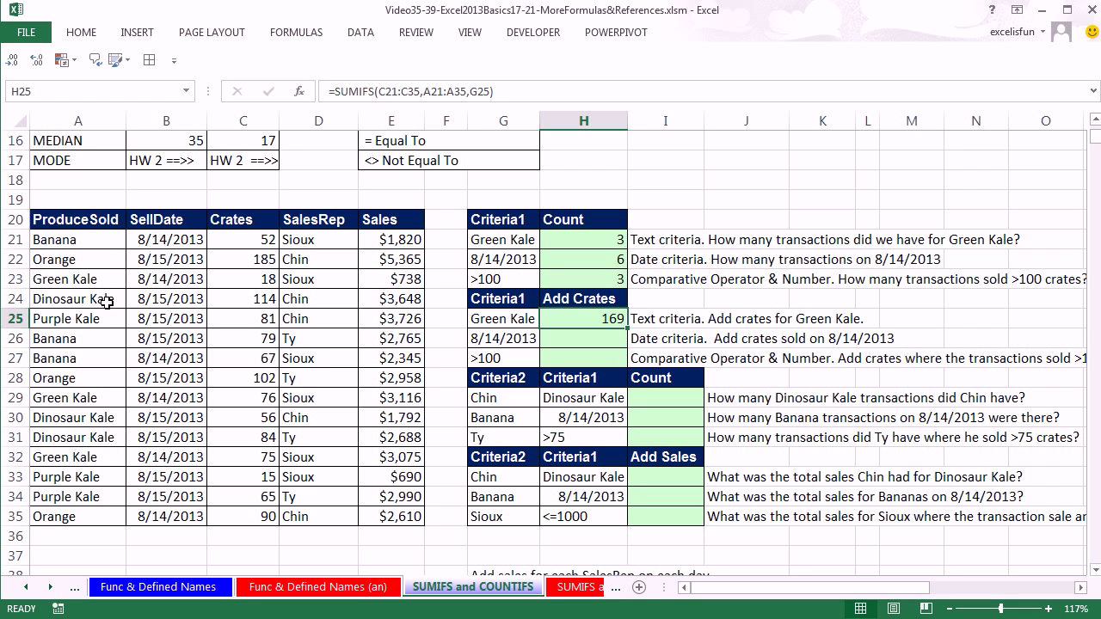
- Add the crates sold on 8/14/2013 in cell H26 with the formula =SUMIFS(C21:C35,B21:B35,G26)
left_click(590, 337)
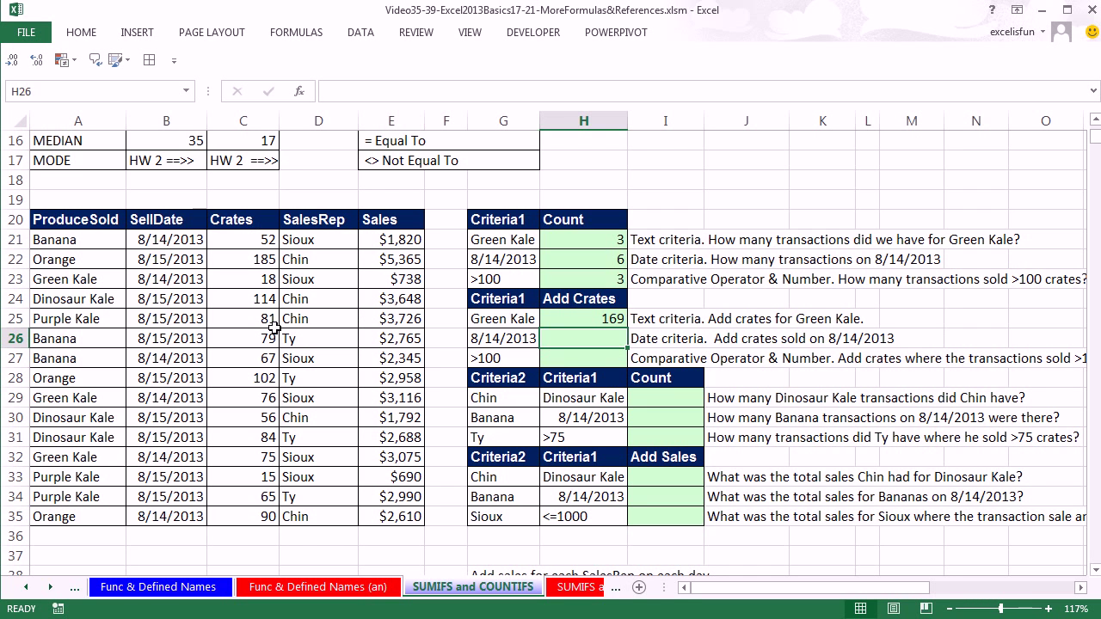
left_click(177, 400)
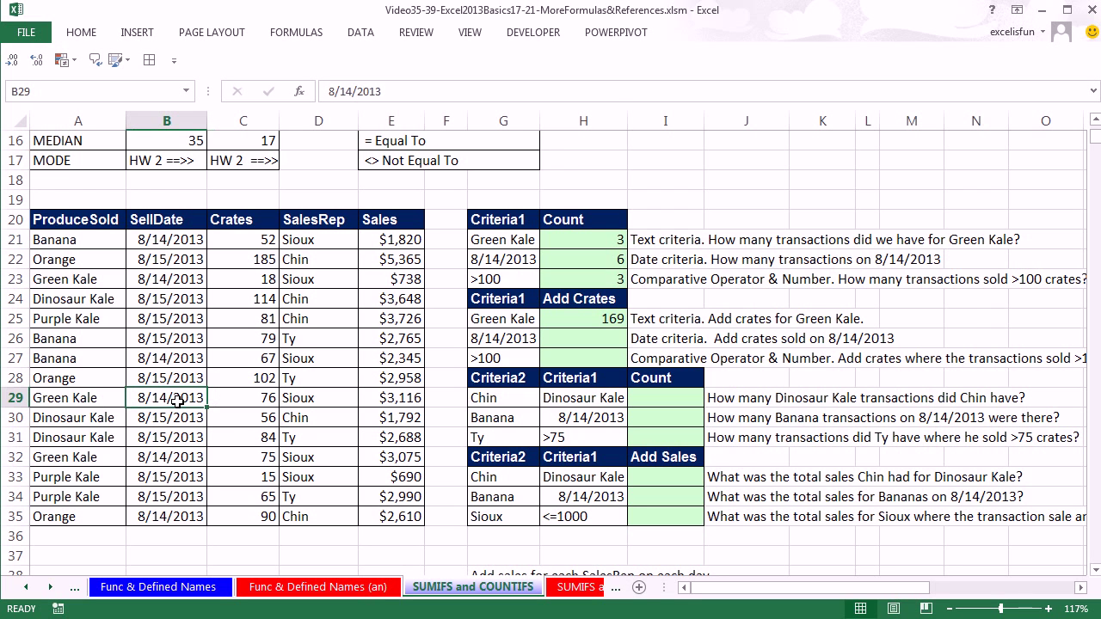
left_click(176, 457)
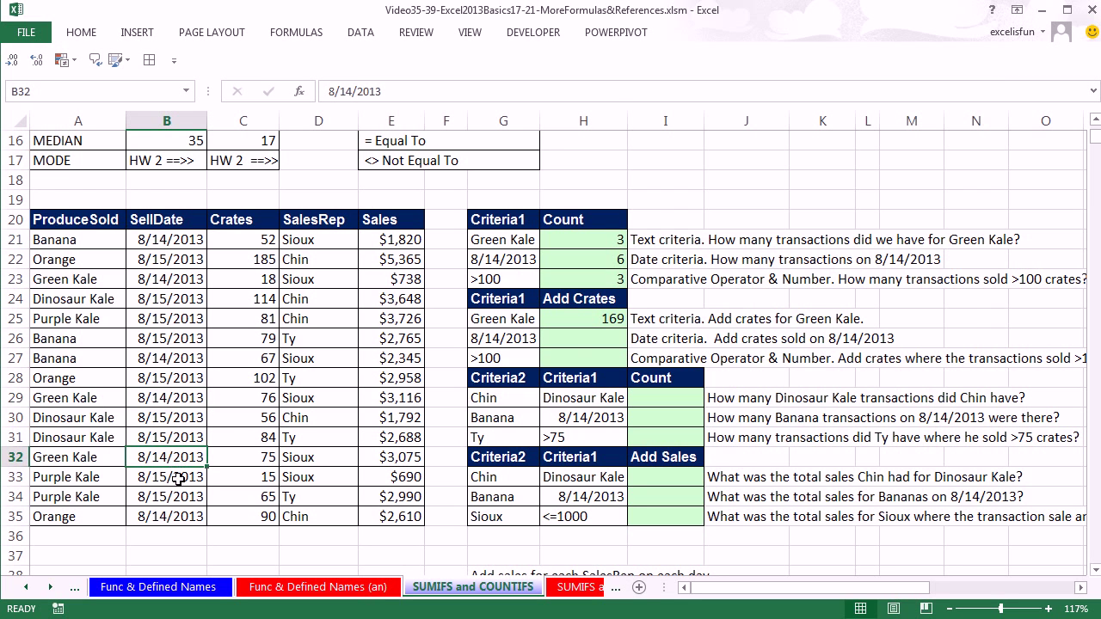
left_click(172, 516)
left_click(583, 338)
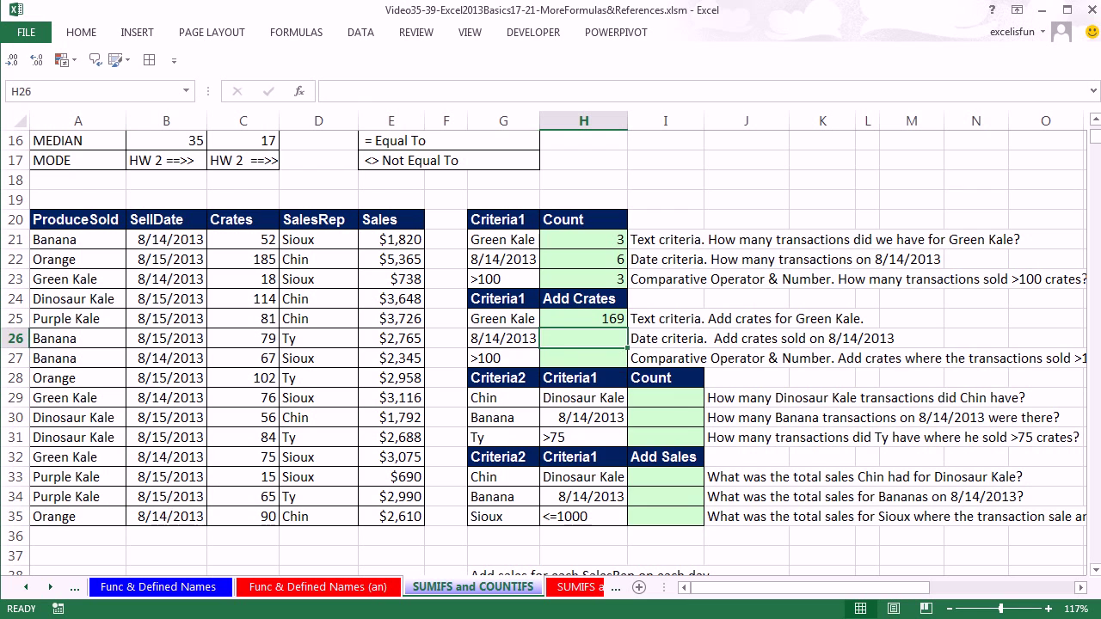
type("=sumifs")
key("Tab")
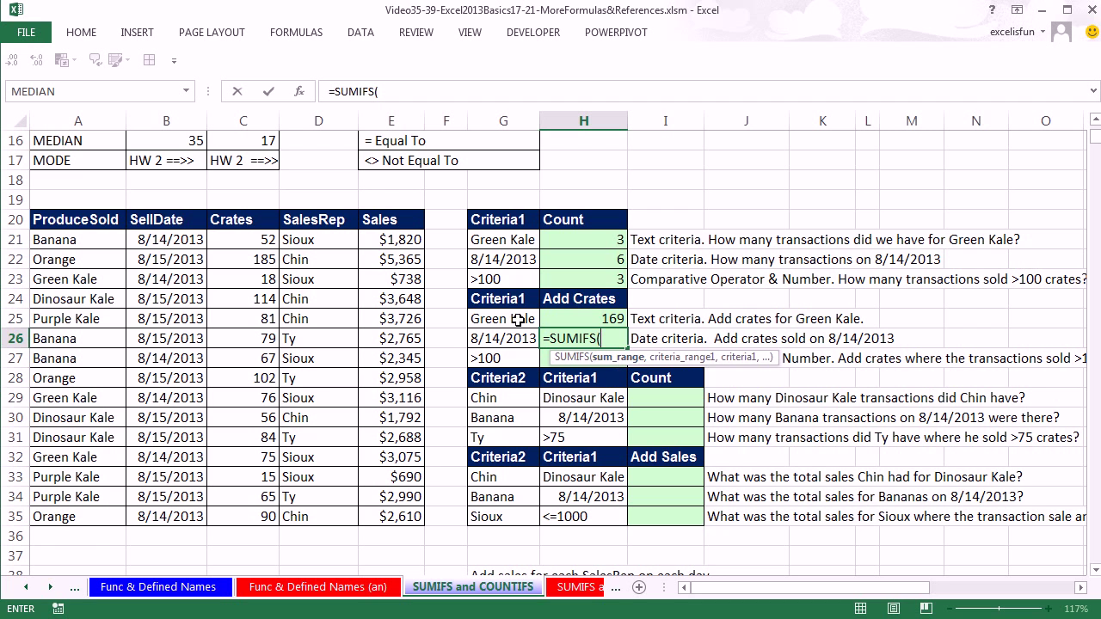
left_click_drag(245, 244, 249, 516)
type(",")
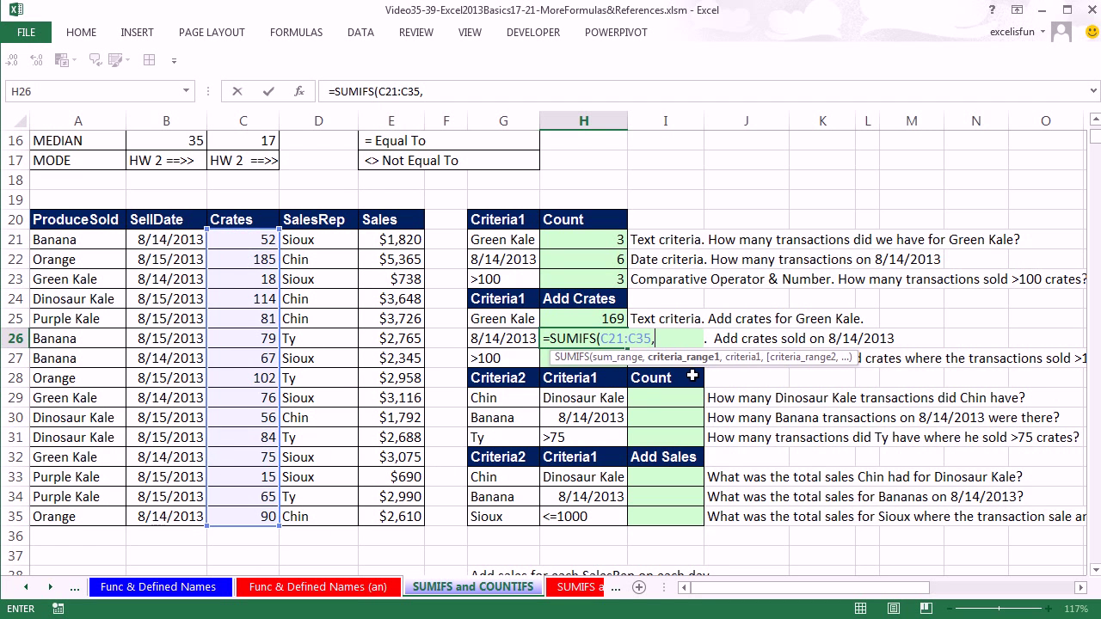
left_click_drag(161, 240, 171, 514)
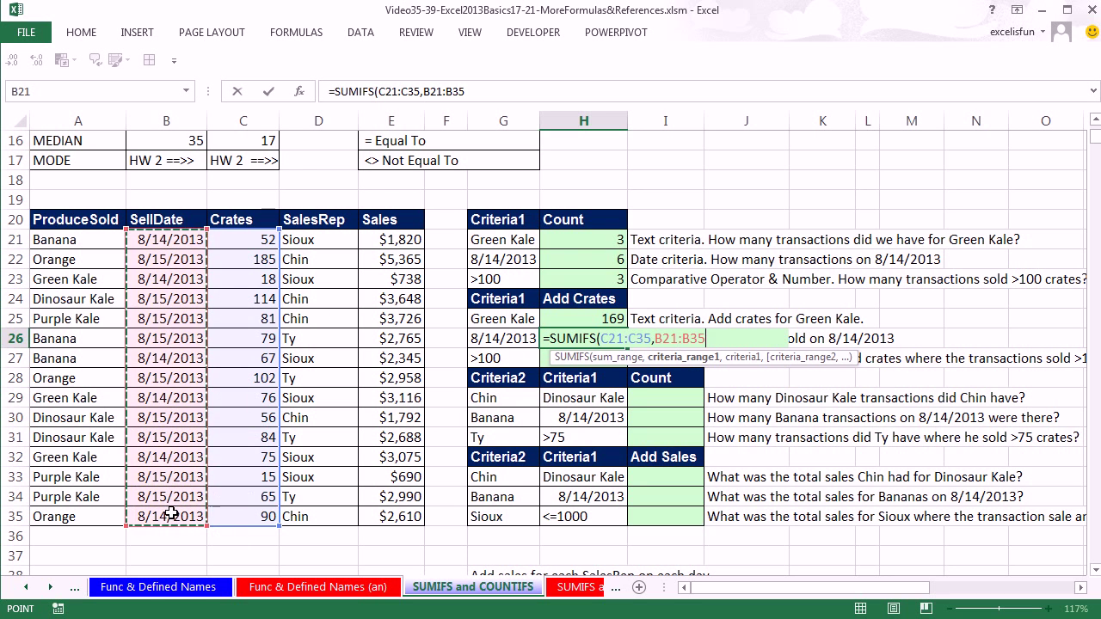
type(",")
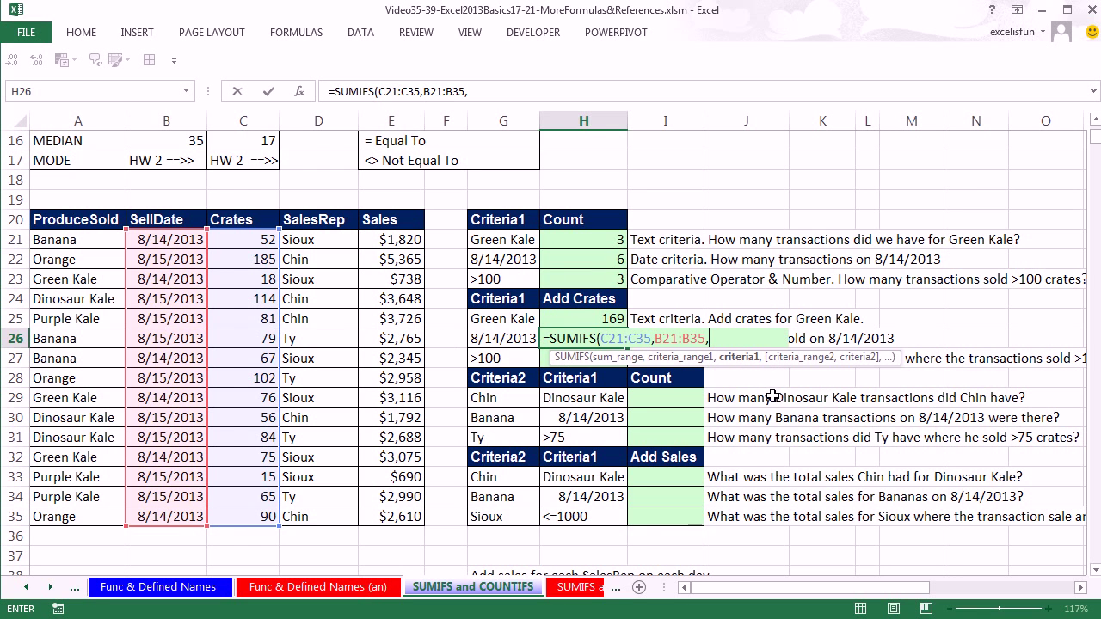
left_click(508, 344)
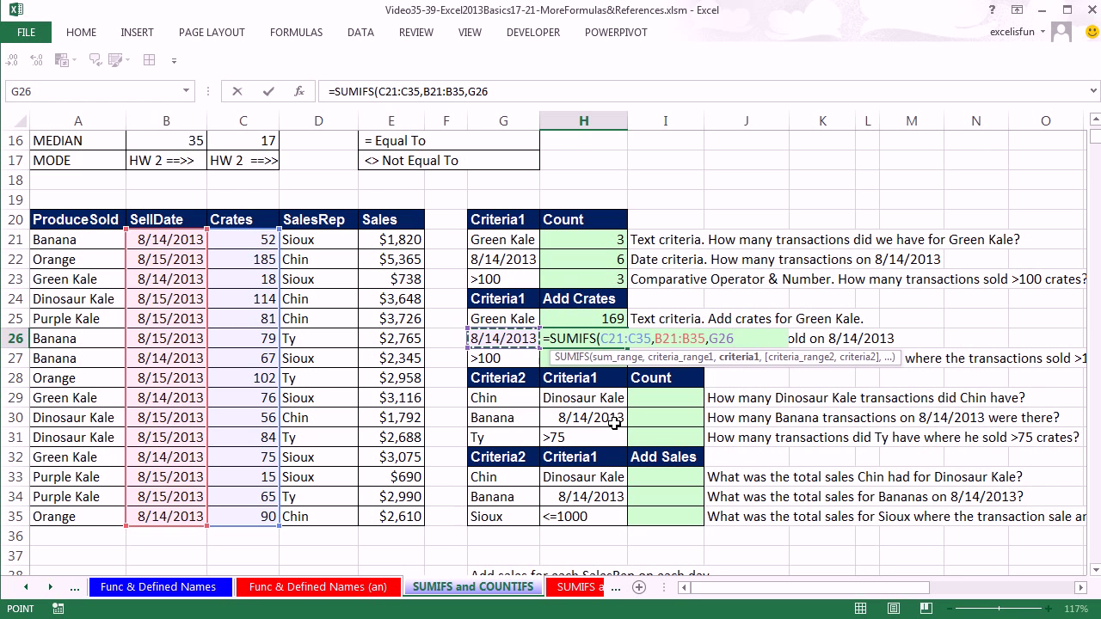
key("ctrl+Return")
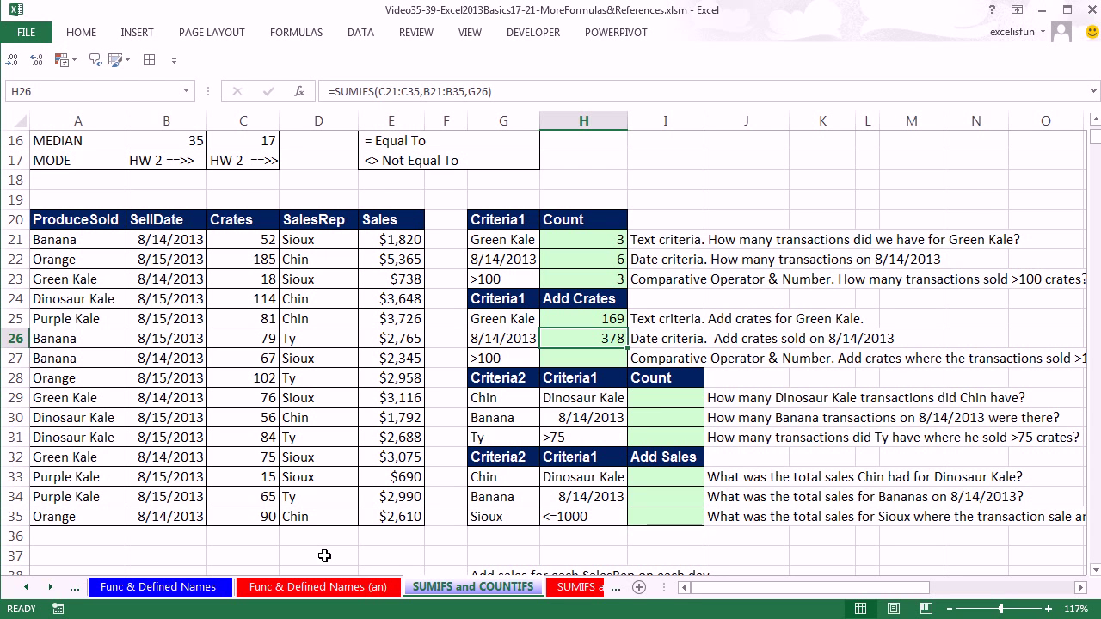
- Compare the first Crates amounts in C21 to C24 with the >100 criterion for cell H27
left_click(601, 356)
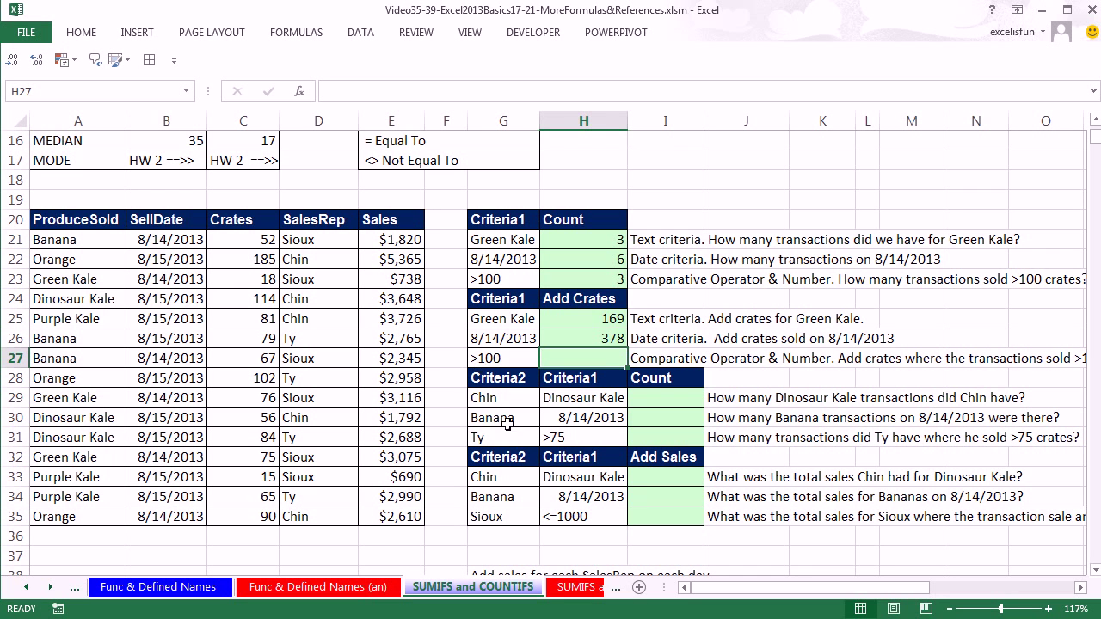
left_click(248, 238)
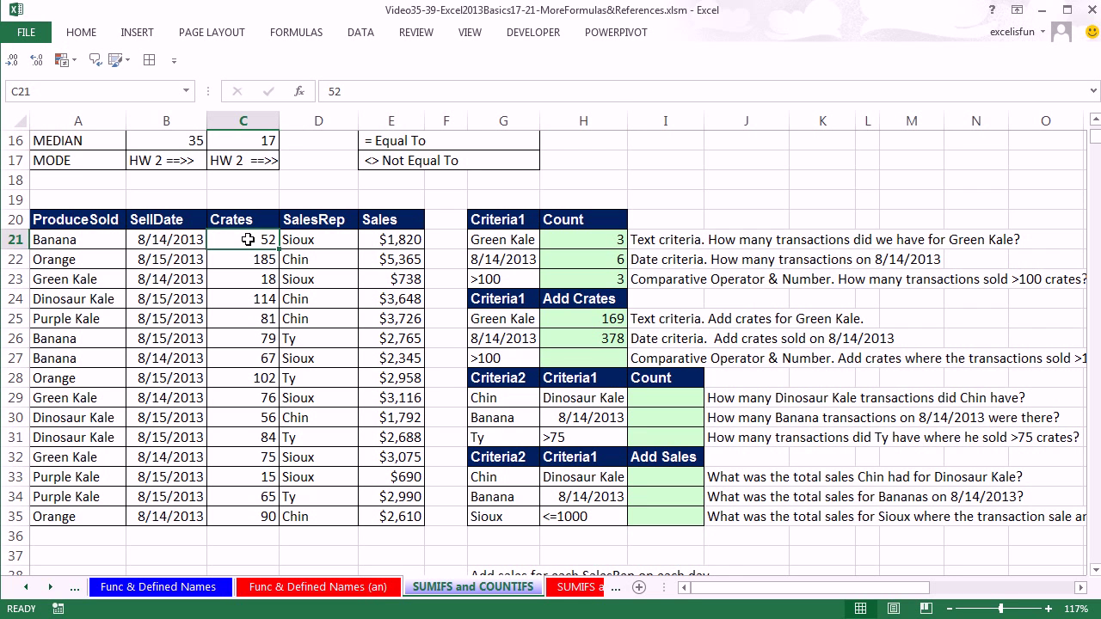
left_click(247, 258)
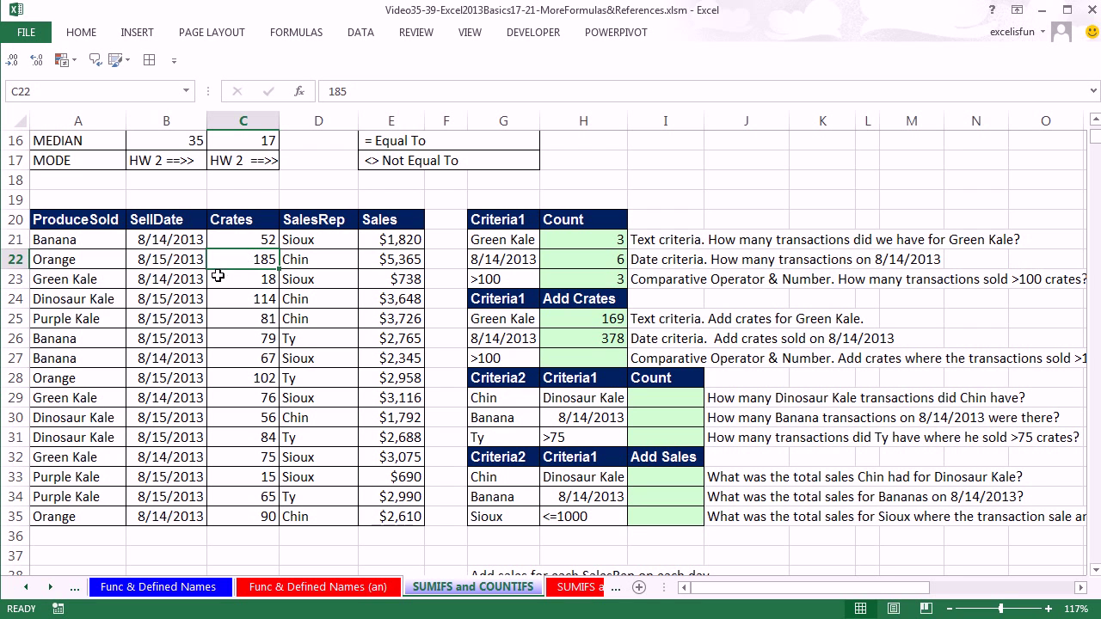
left_click(258, 279)
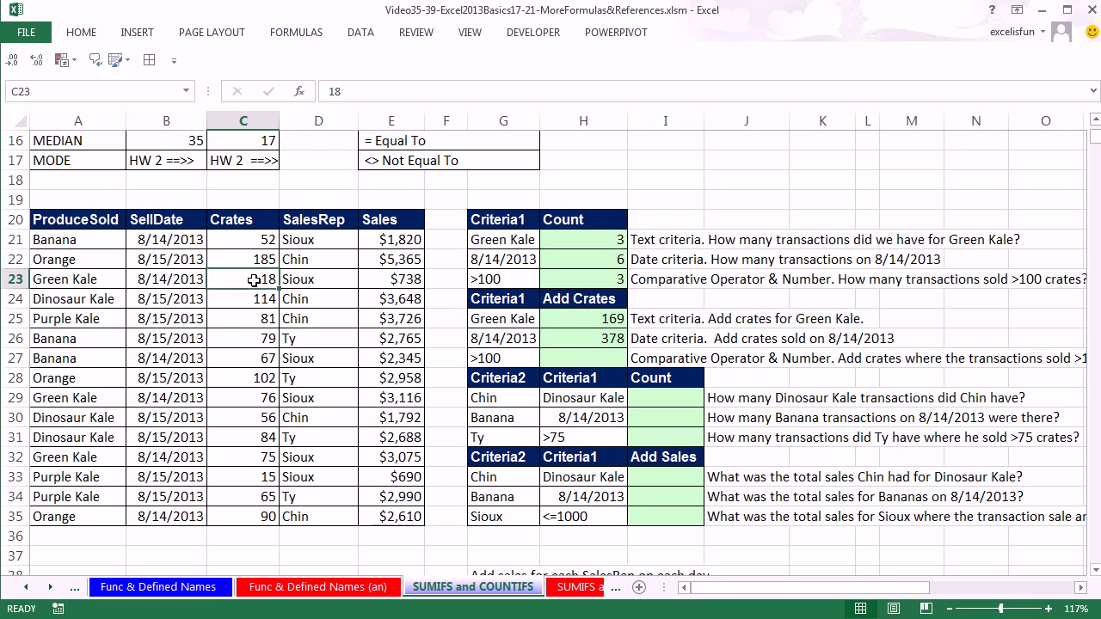
left_click(255, 297)
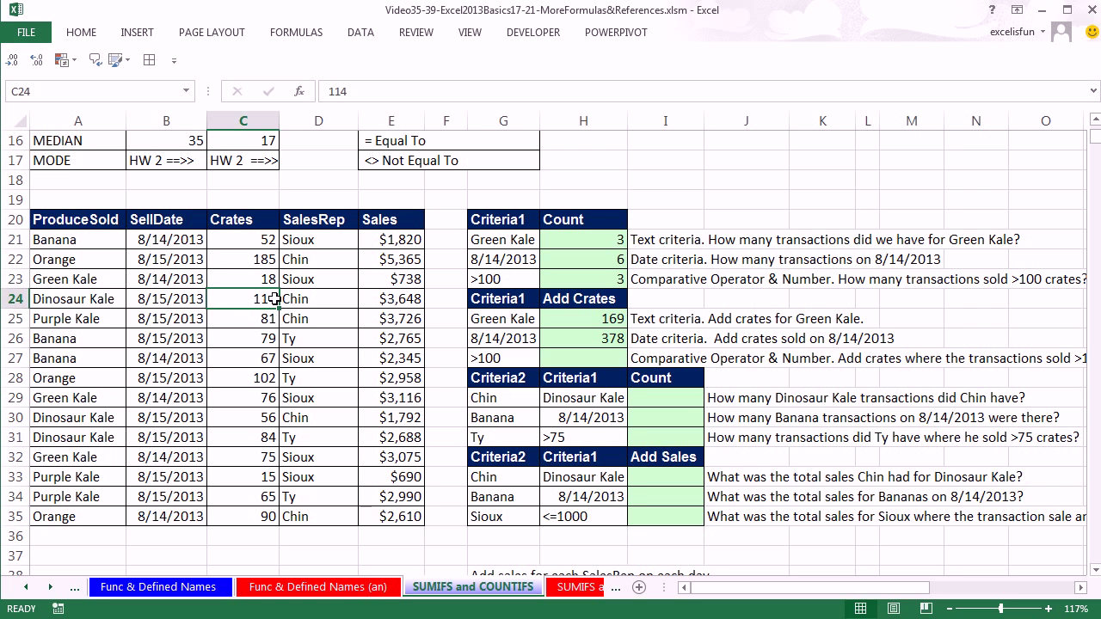
- Add the crates from transactions of more than 100 crates in cell H27 with the formula =SUMIFS(C21:C35,C21:C35,G27)
left_click(597, 359)
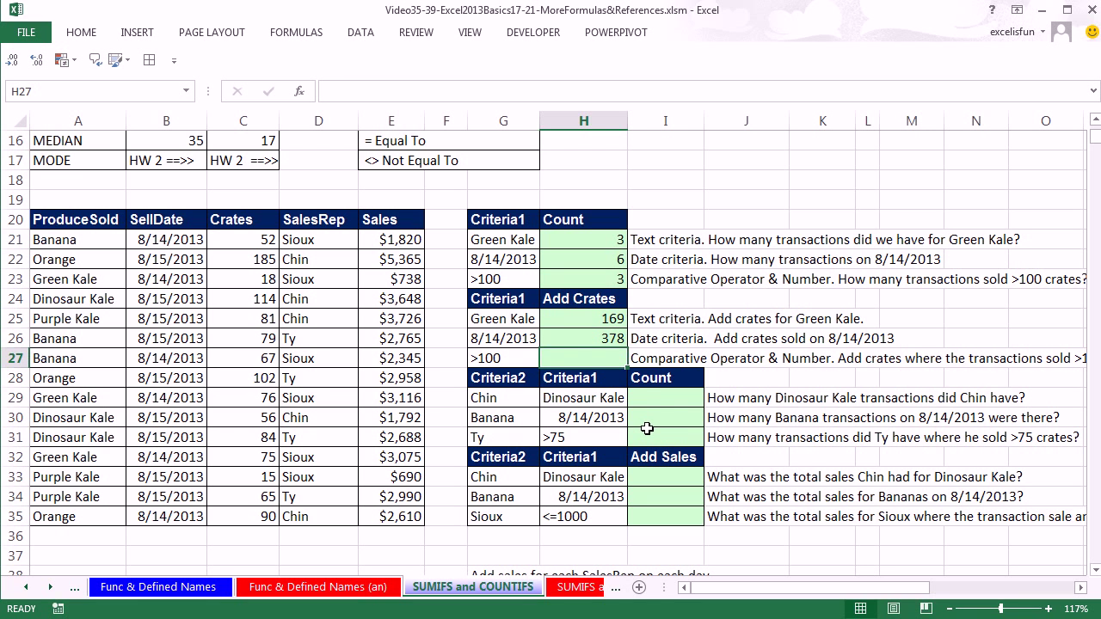
type("=sumifs")
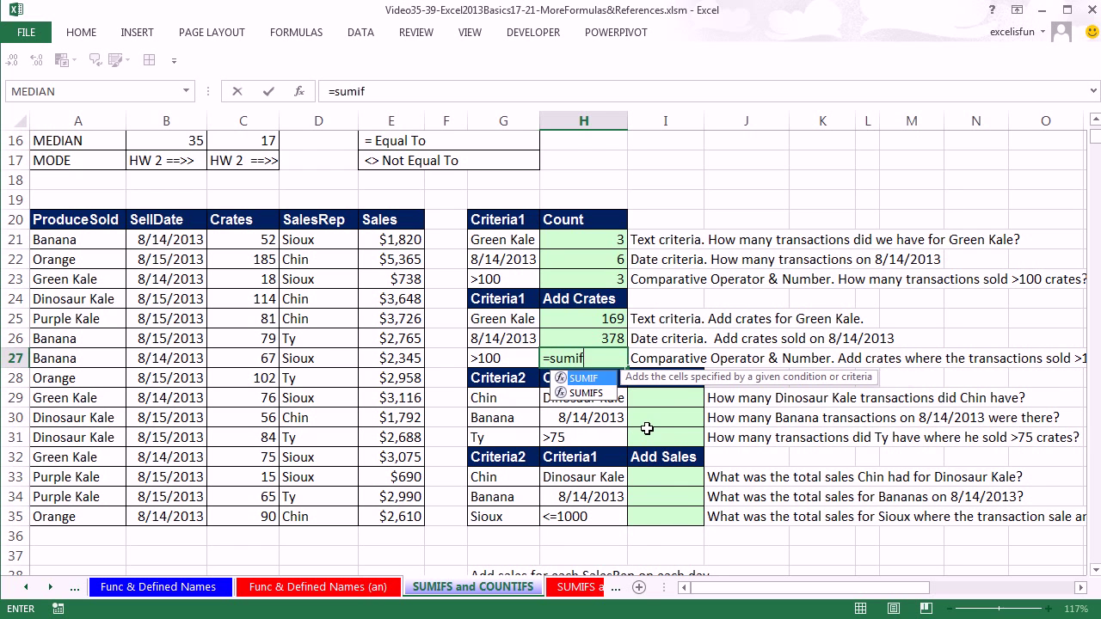
key("Tab")
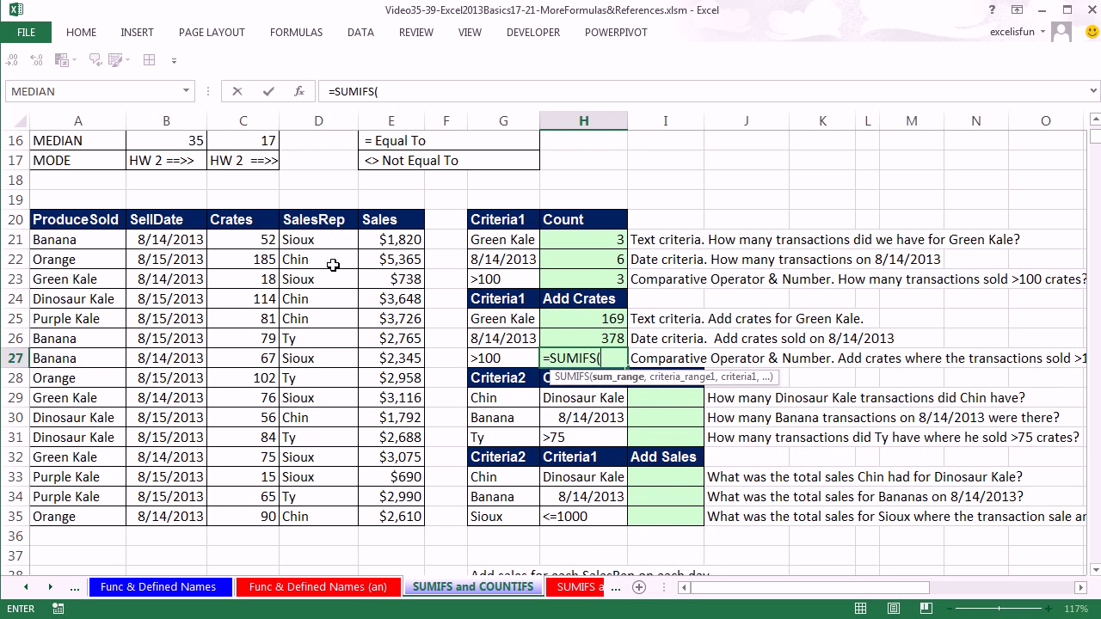
left_click_drag(231, 237, 240, 513)
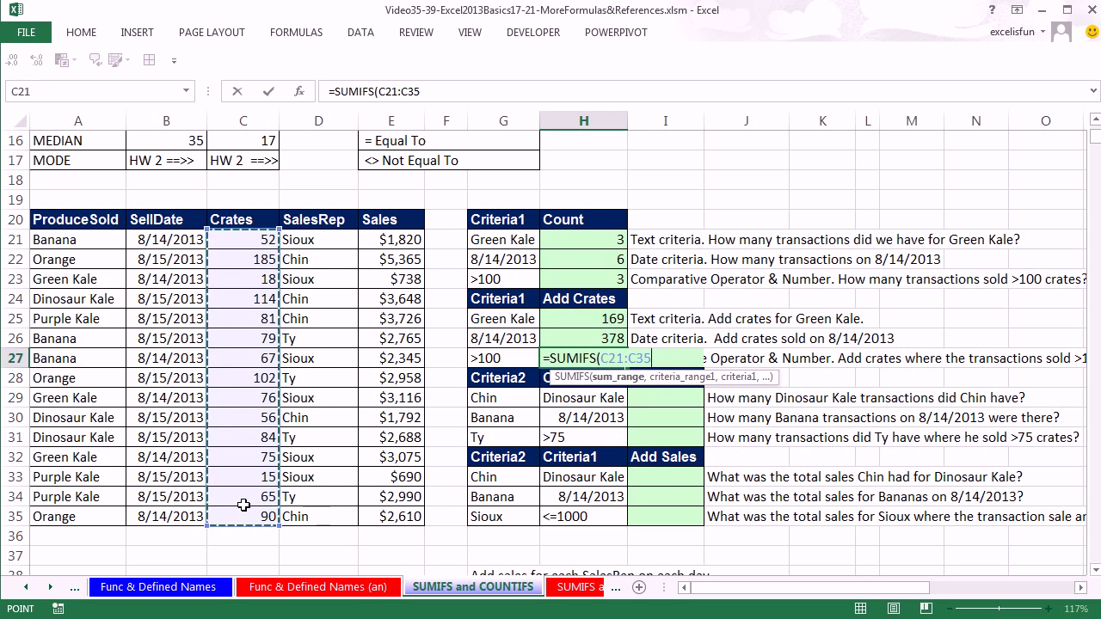
type(",")
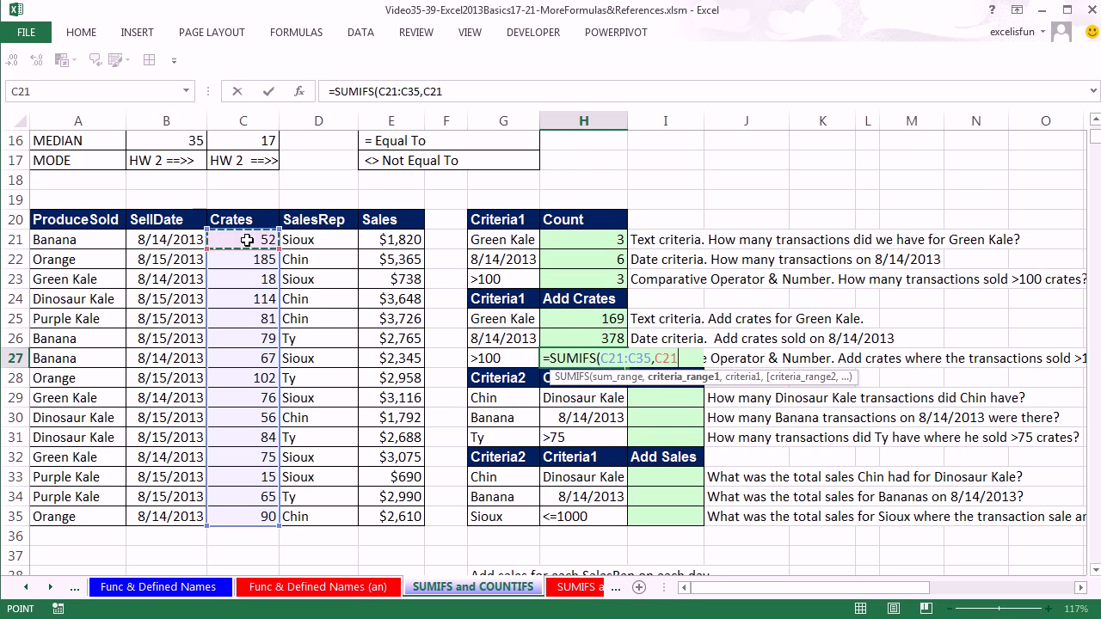
left_click_drag(247, 240, 248, 308)
left_click_drag(248, 398, 250, 456)
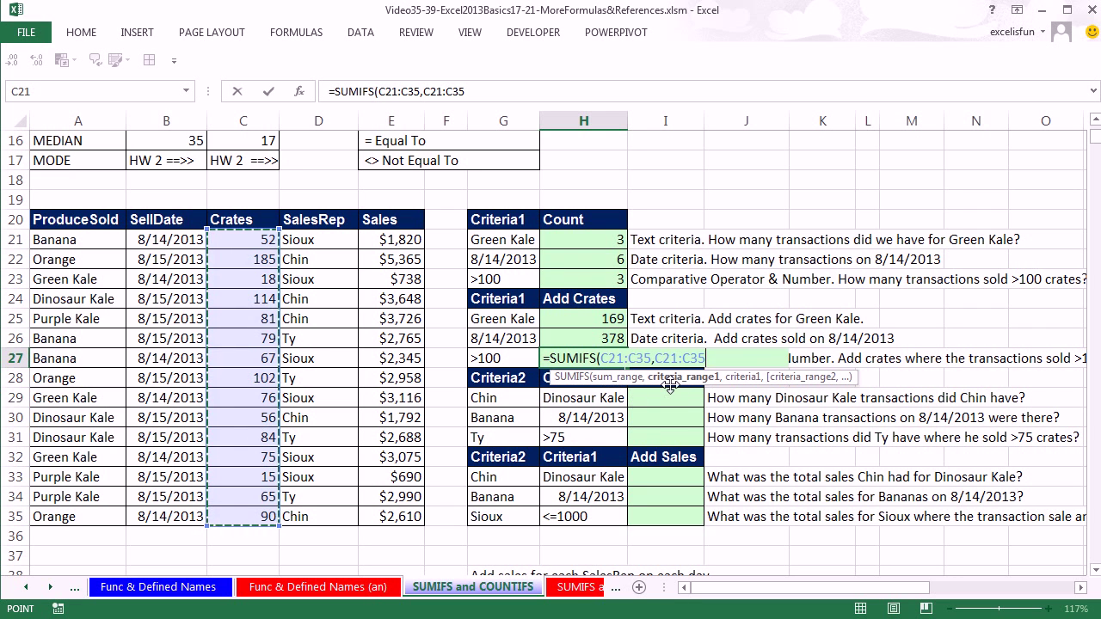
type(",")
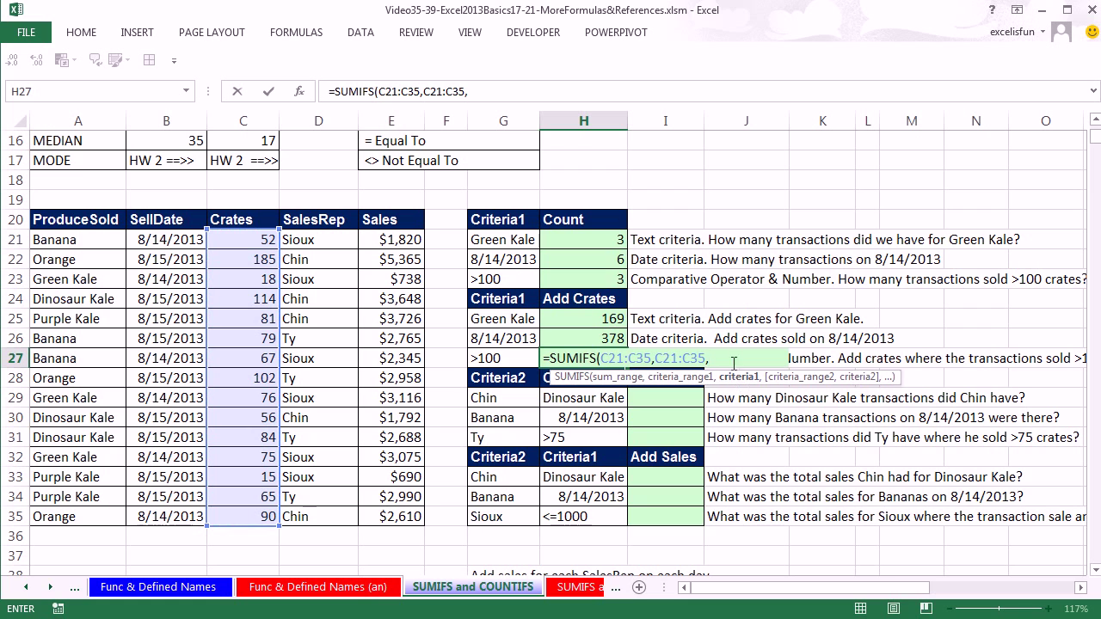
left_click(508, 357)
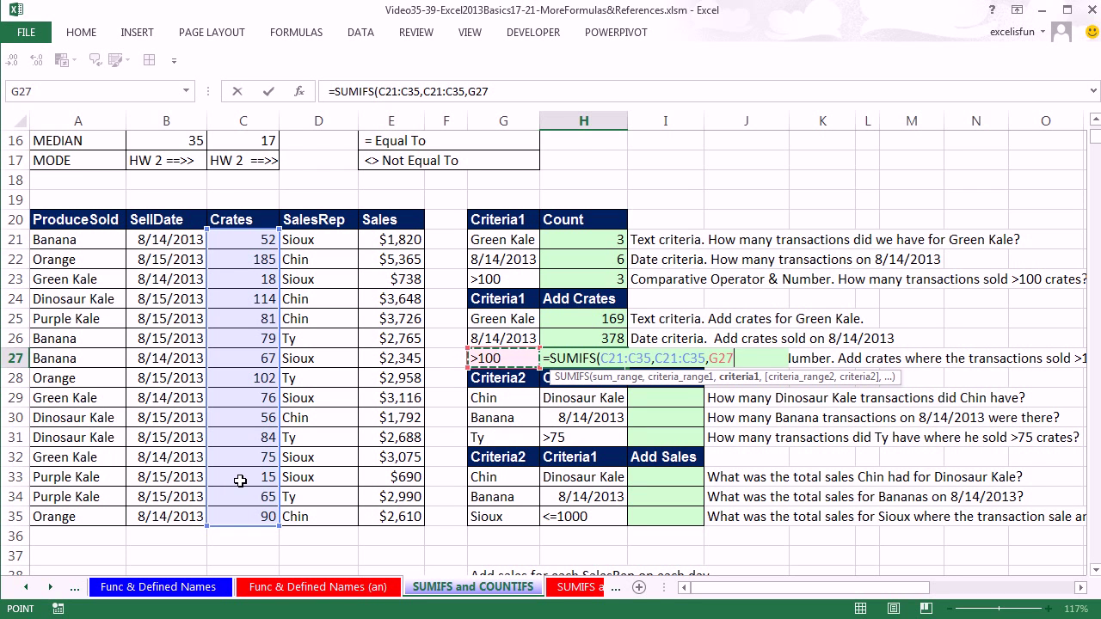
key("ctrl+Return")
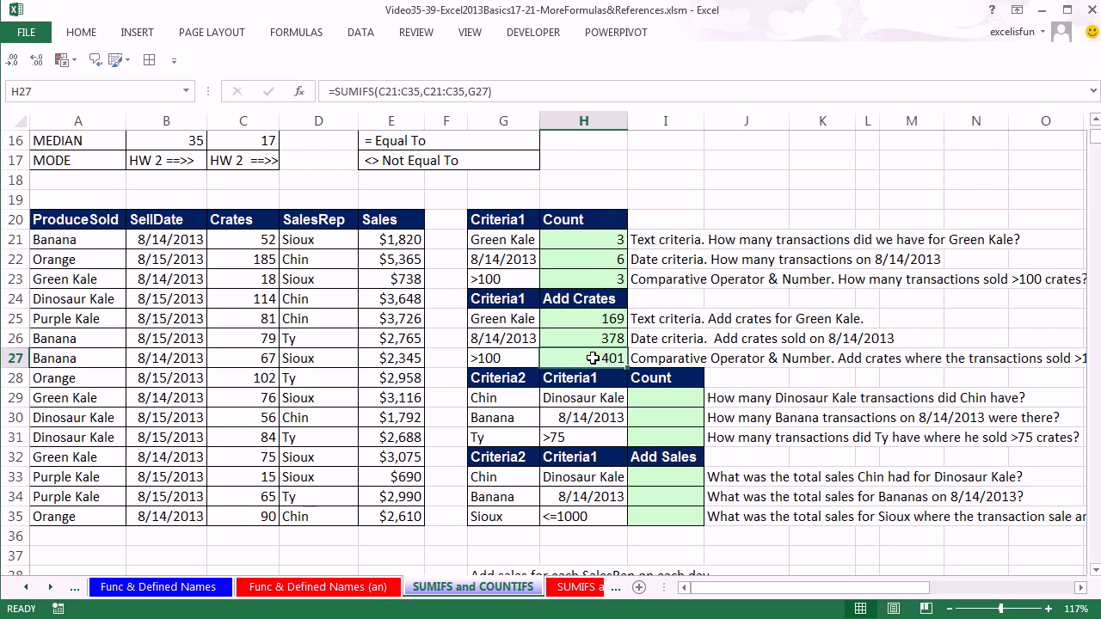
- Check the H27 total against the combined Crates amounts in C22, C24 and C28, and review the formula's ranges
left_click(241, 260)
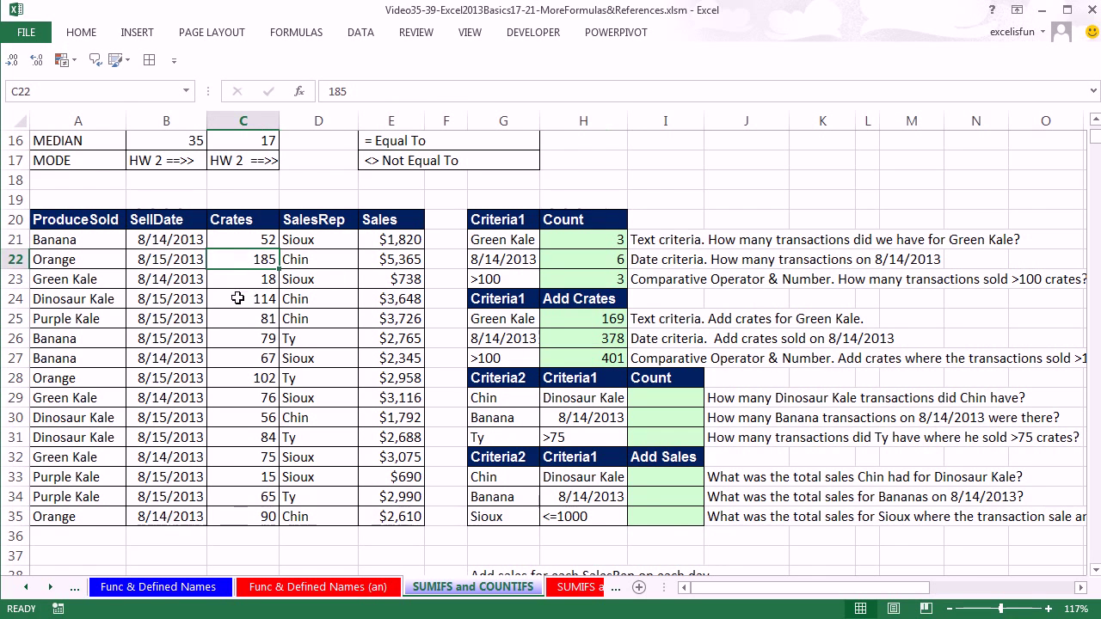
left_click(270, 301, "ctrl")
left_click(252, 378, "ctrl")
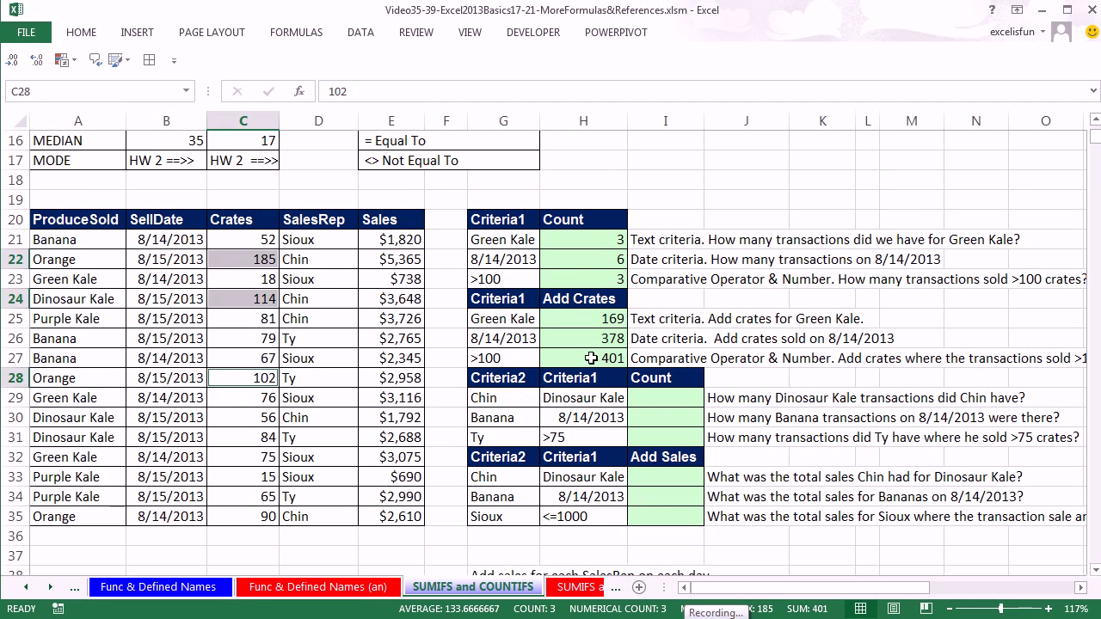
double_click(591, 358)
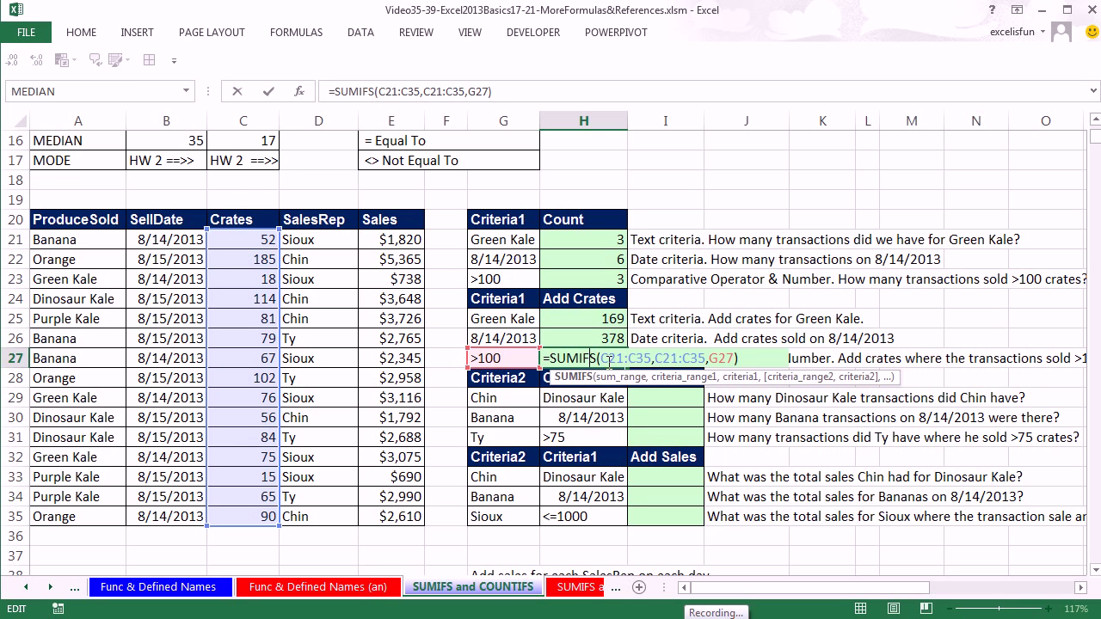
key("Escape")
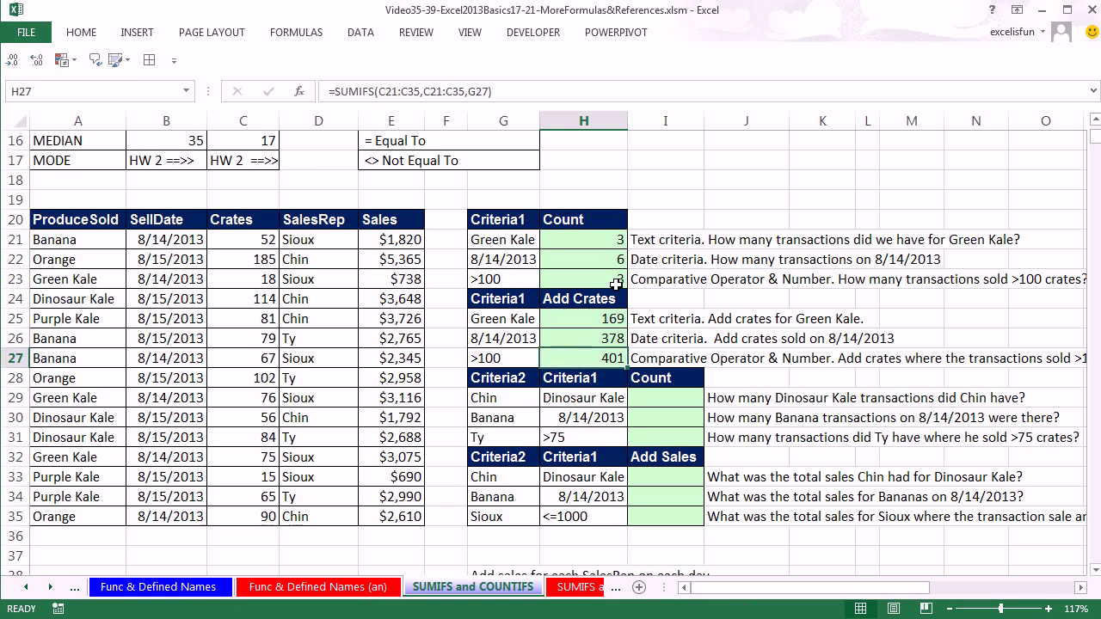
- Label cell J18 SUMIF and add the crates above 100 in J19 with the formula =SUMIF(C21:C35,G27)
left_click(728, 175)
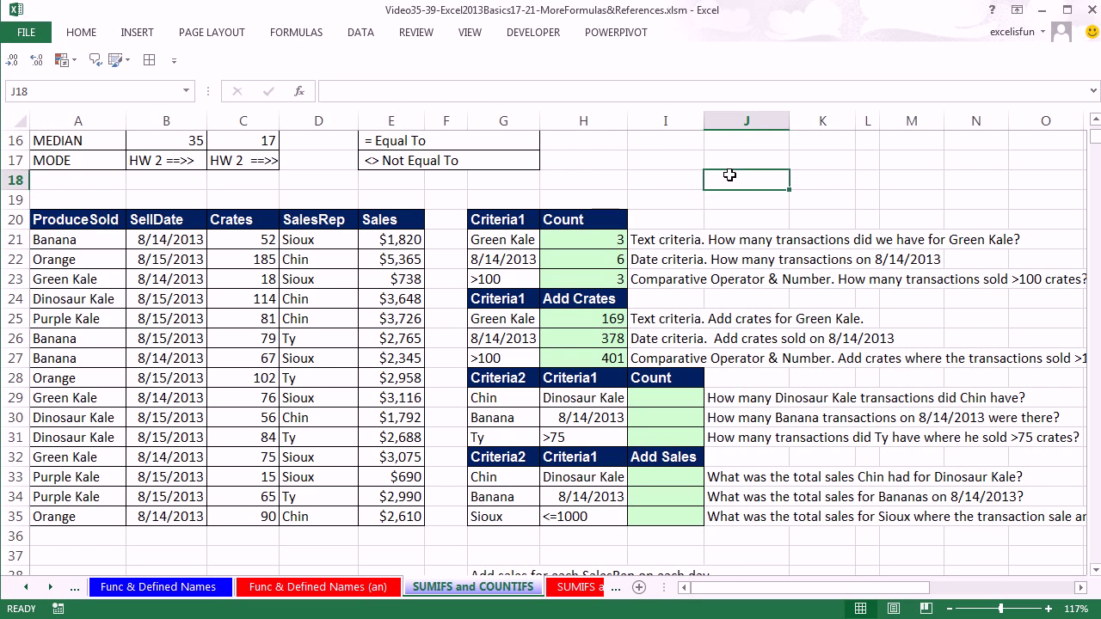
type("SUMIF")
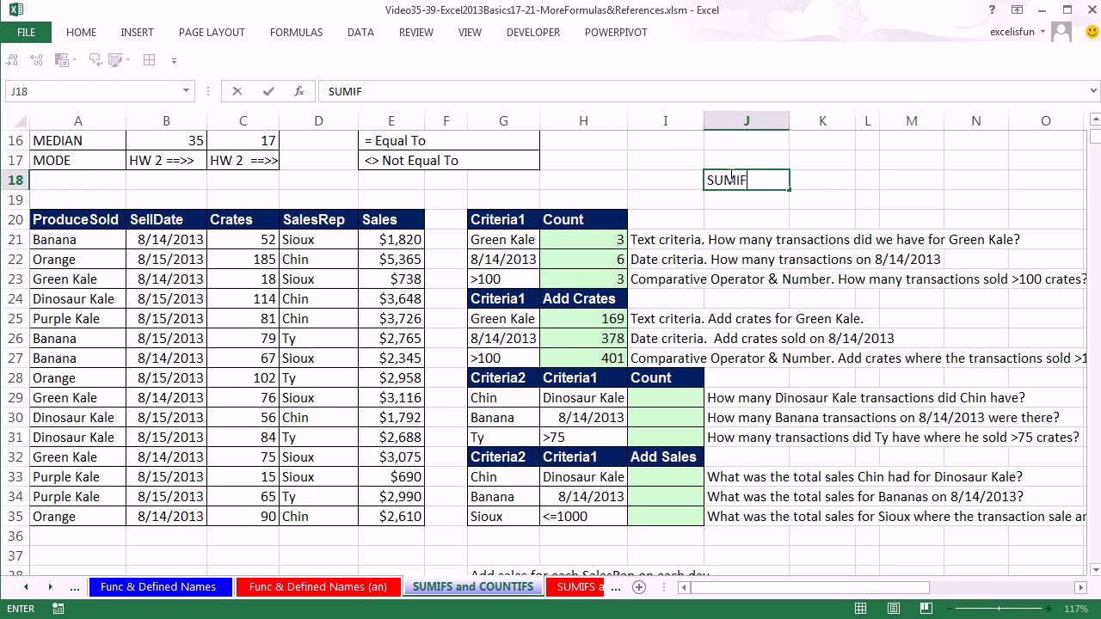
key("Return")
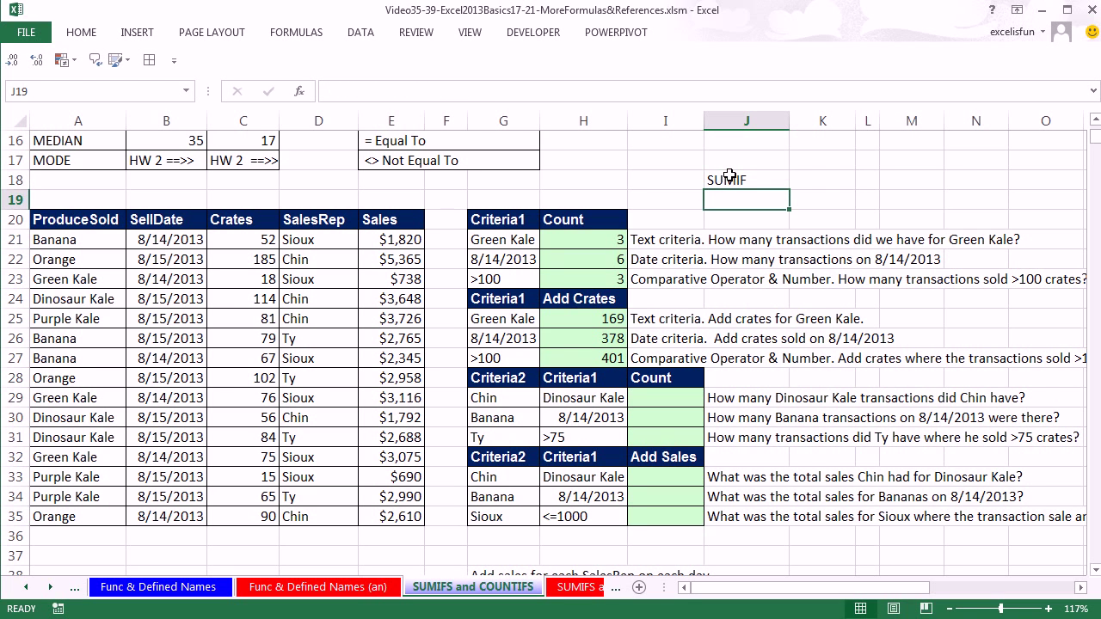
type("=sumif")
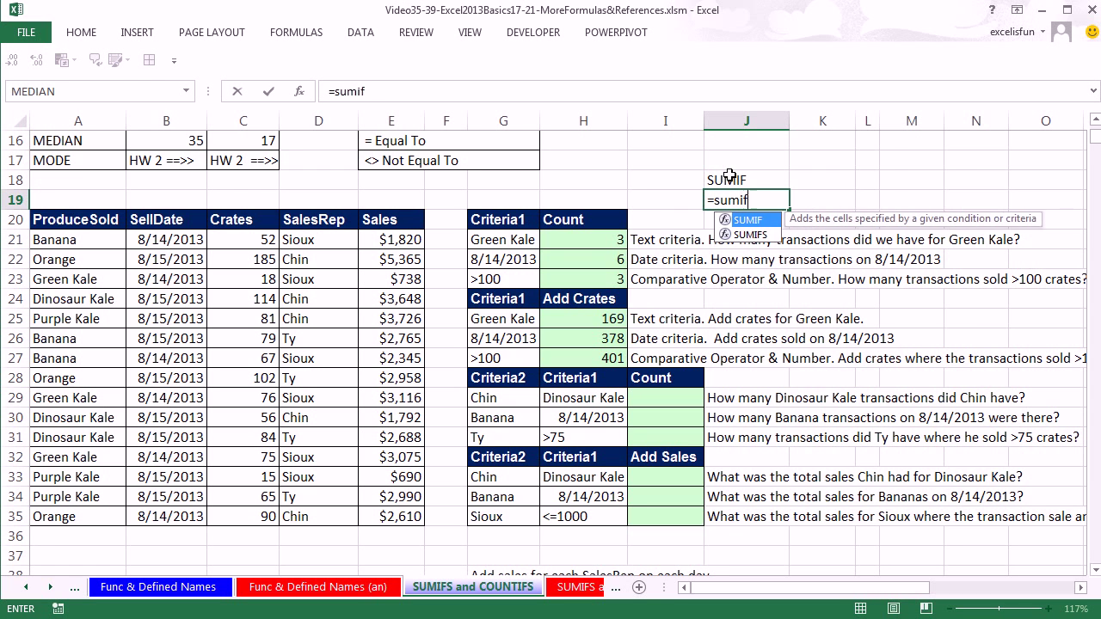
key("Tab")
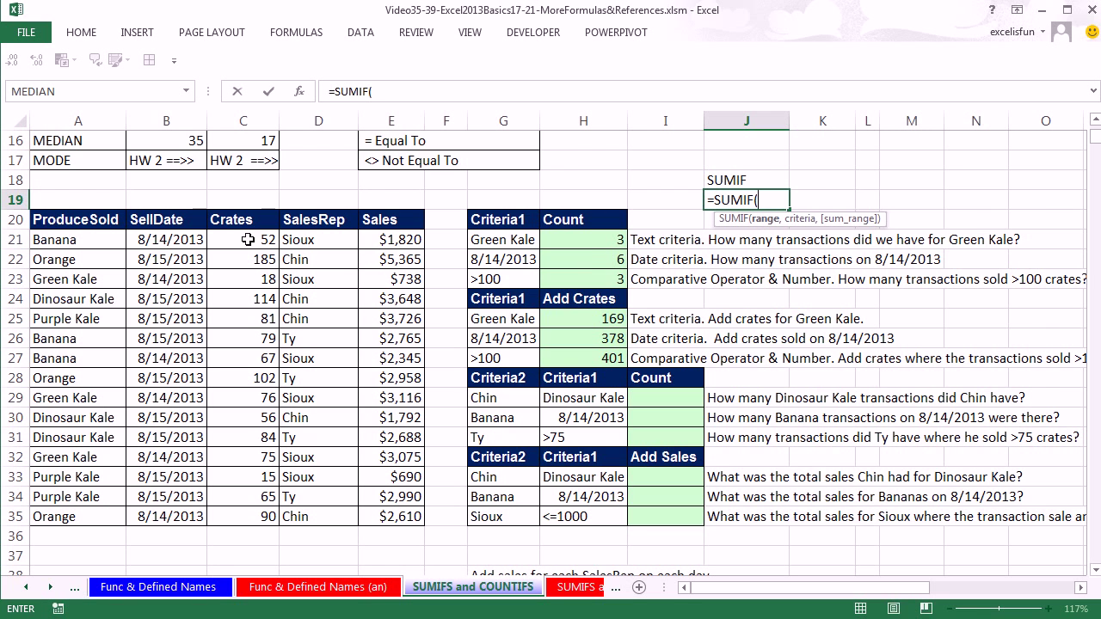
left_click_drag(246, 239, 245, 516)
type(",")
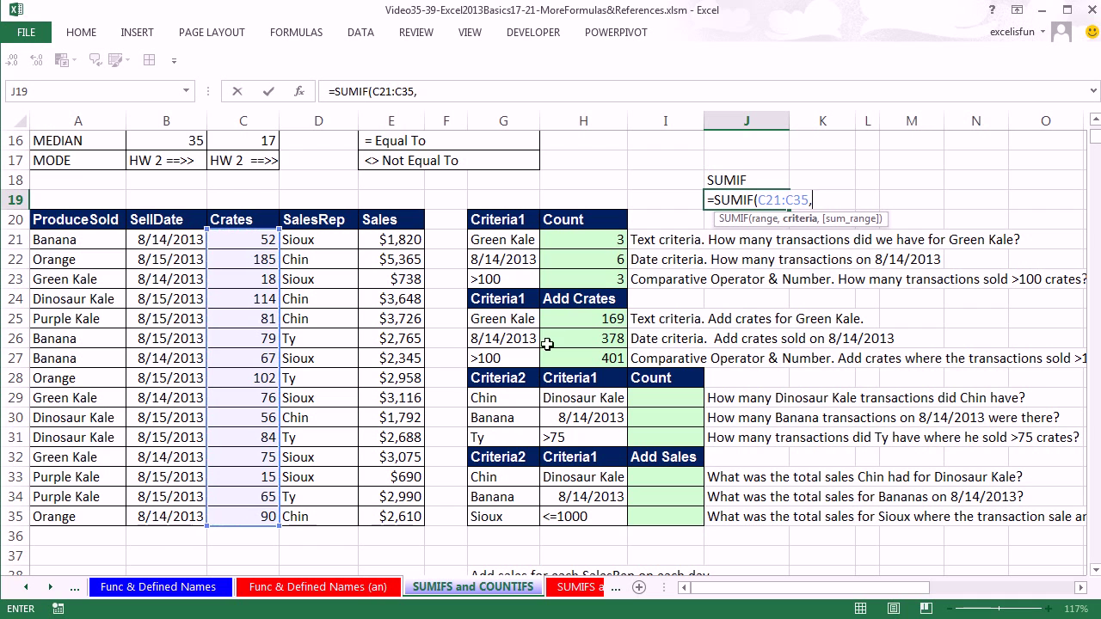
left_click(507, 355)
key("ctrl+Return")
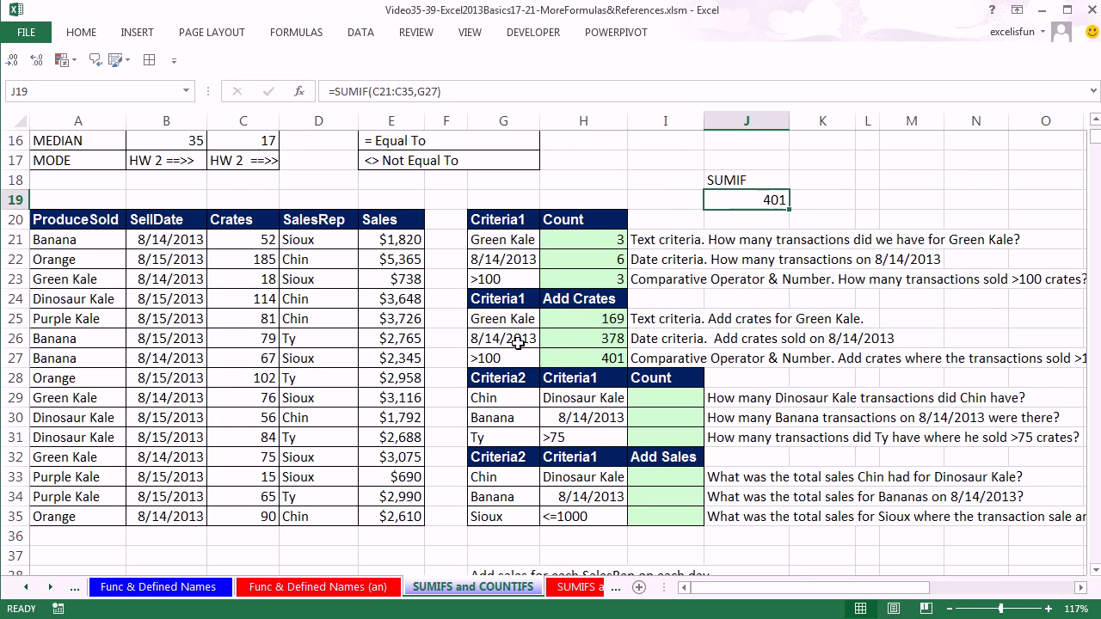
- Undo the widening of column F, and examine the ProduceSold and SalesRep columns for a record meeting both criteria in row 29
left_click(648, 398)
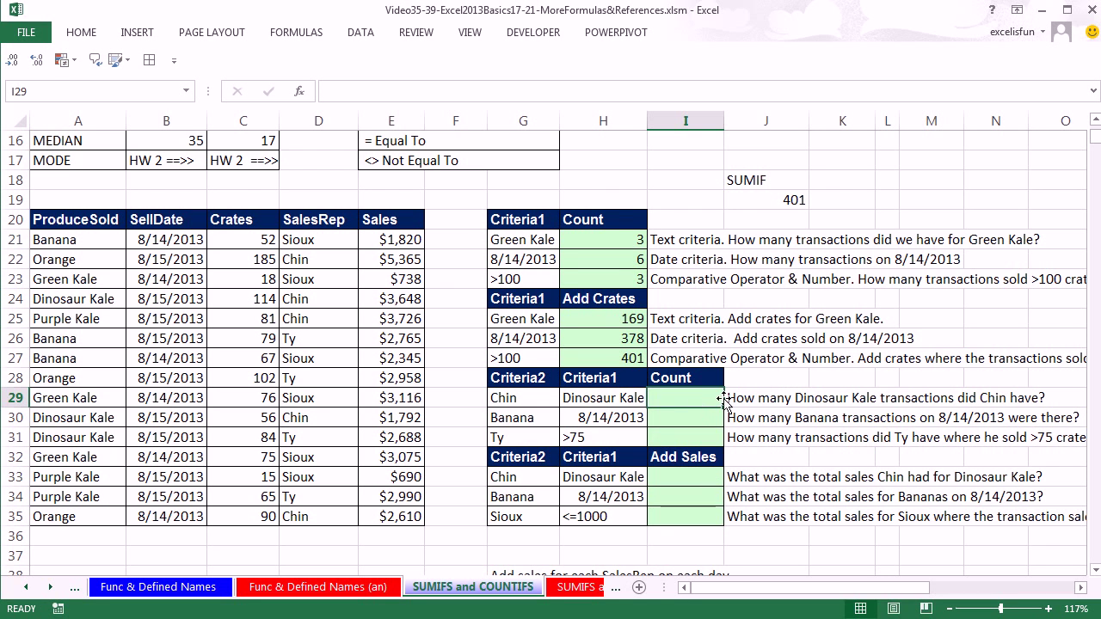
key("ctrl+z")
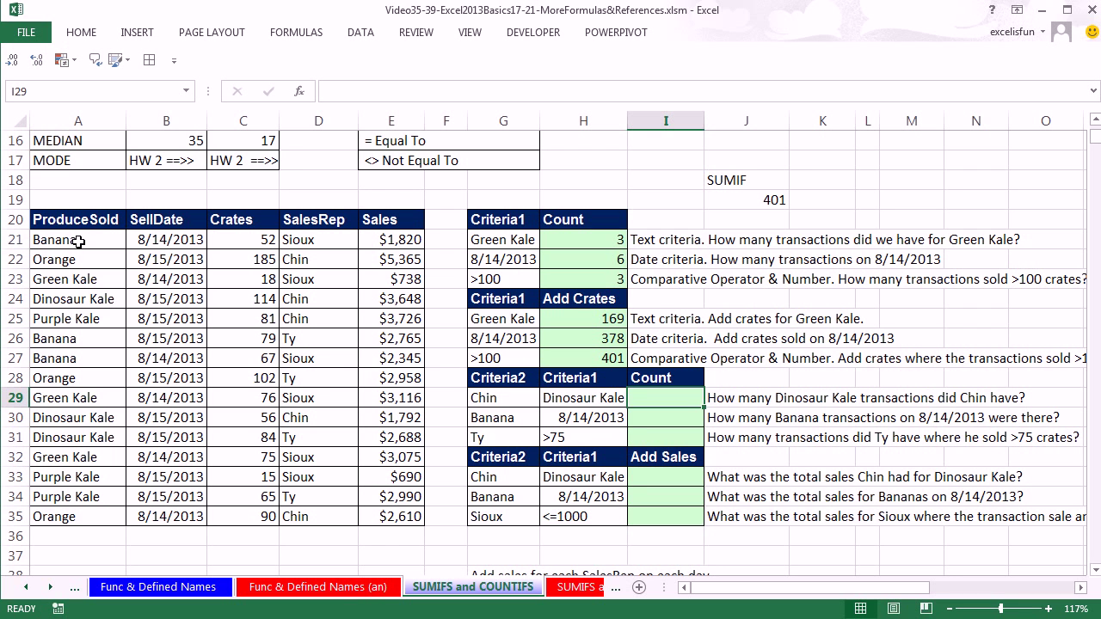
left_click_drag(74, 240, 78, 517)
left_click_drag(305, 240, 316, 514)
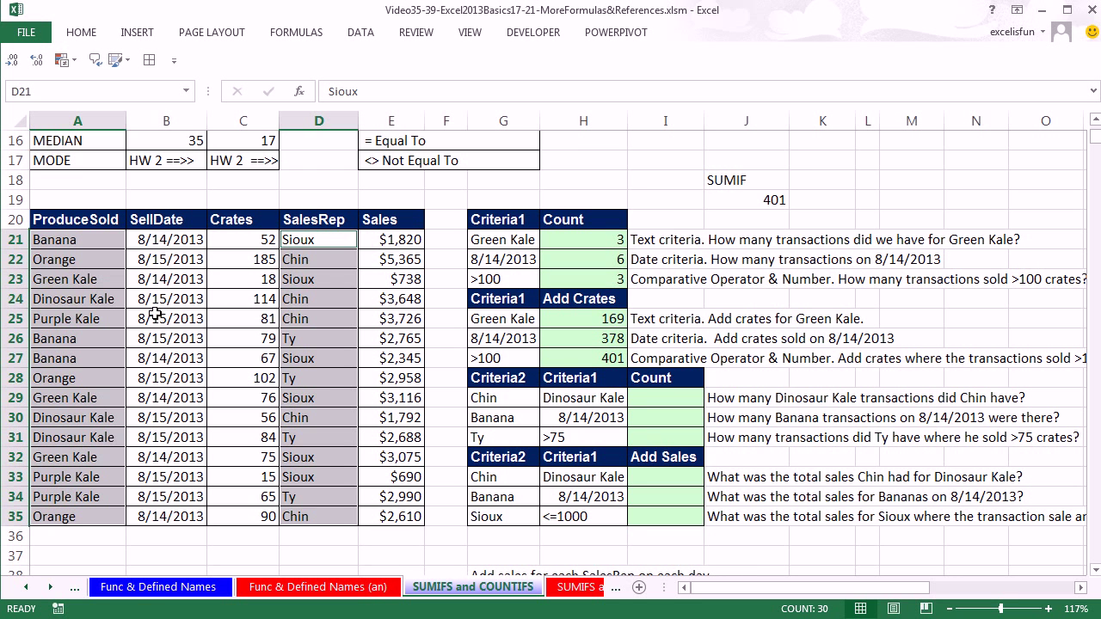
left_click(108, 295)
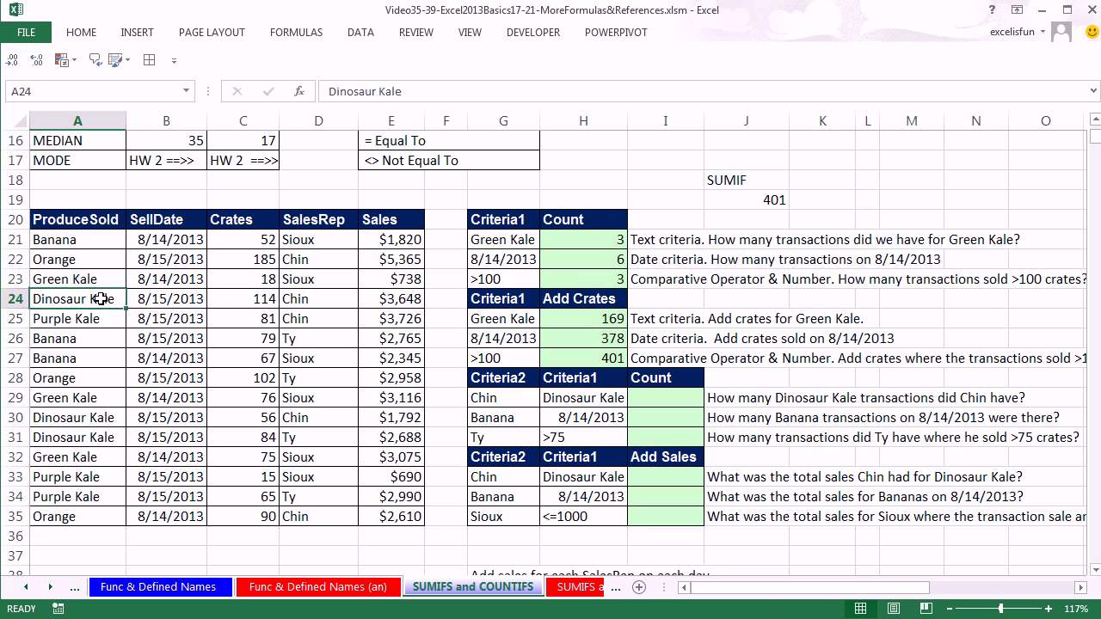
left_click(299, 295, "ctrl")
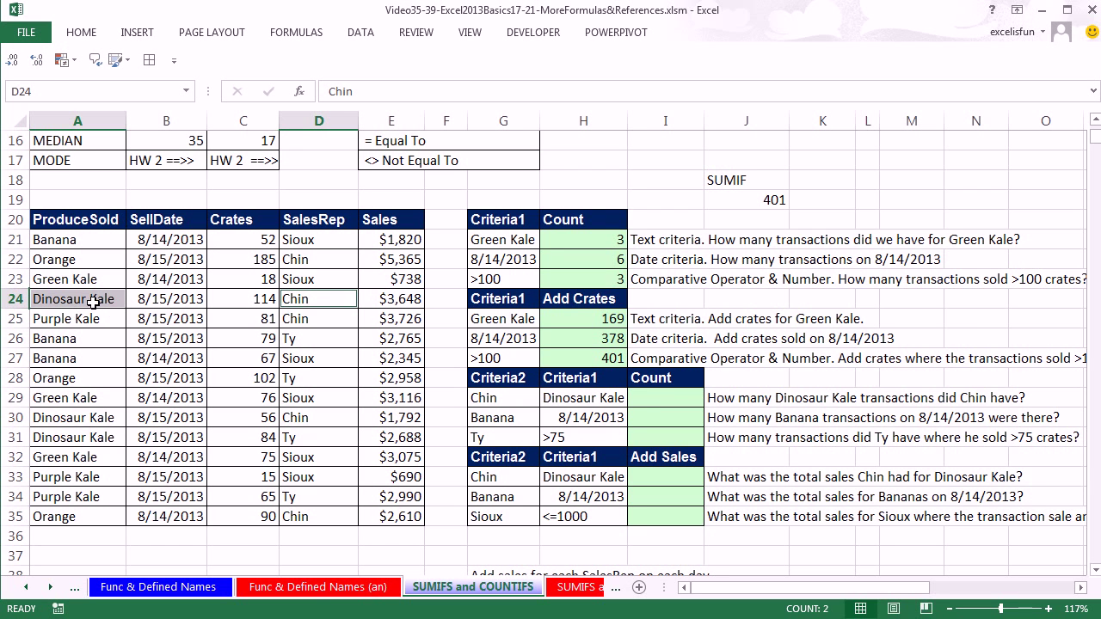
- Count the Dinosaur Kale transactions of the sales rep in G29 in cell I29 with the formula =COUNTIFS(A21:A35,H29,D21:D35,G29)
left_click(665, 401)
type("=c")
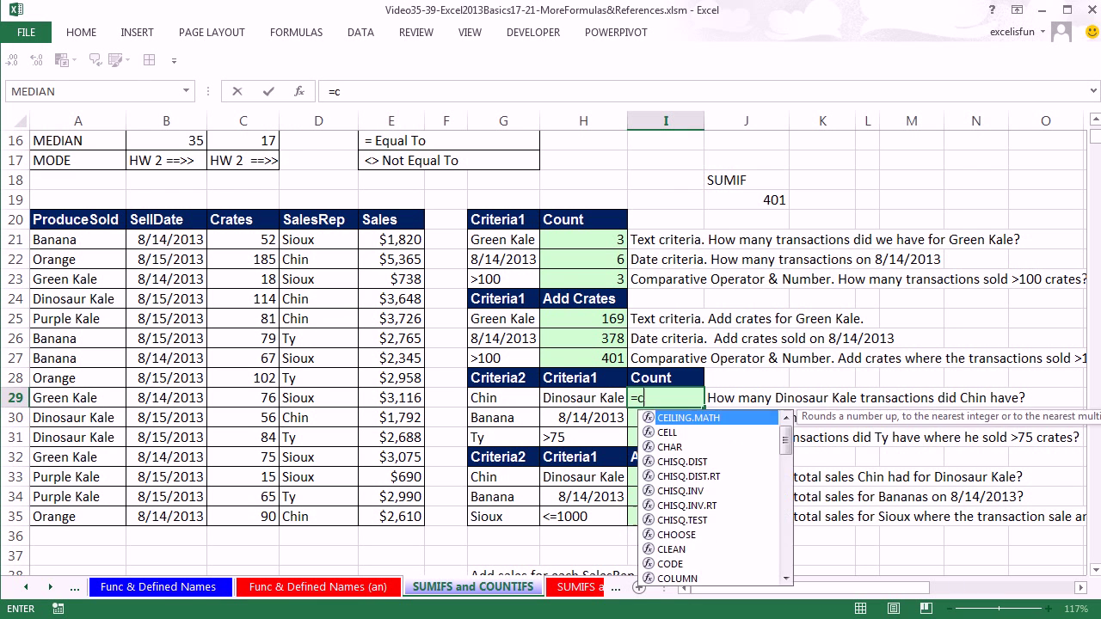
type("ountifs")
key("Tab")
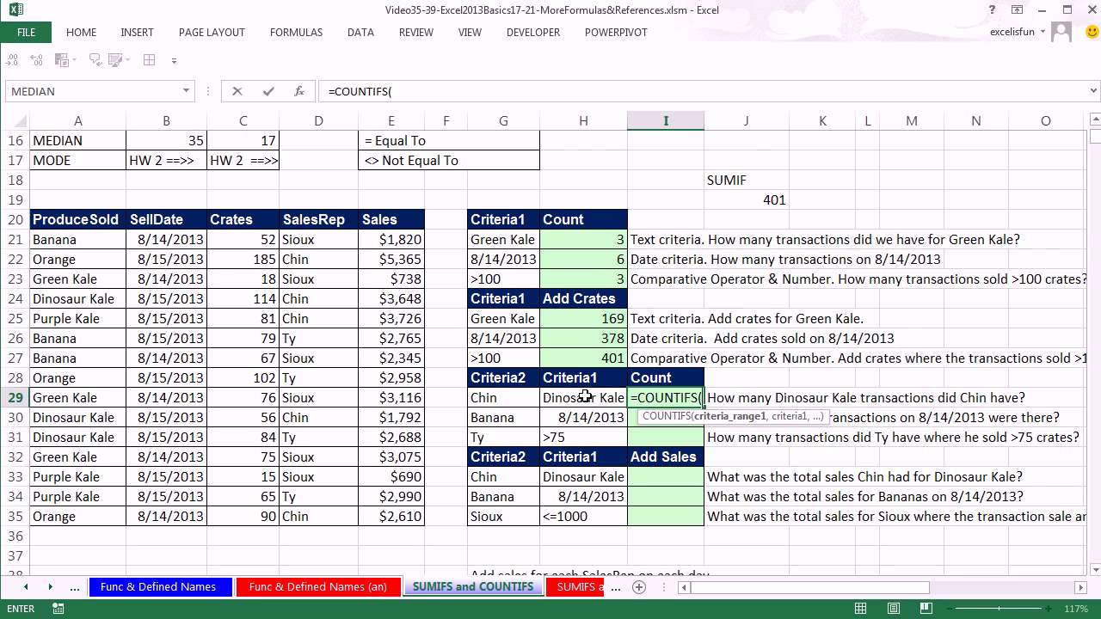
left_click_drag(82, 241, 88, 516)
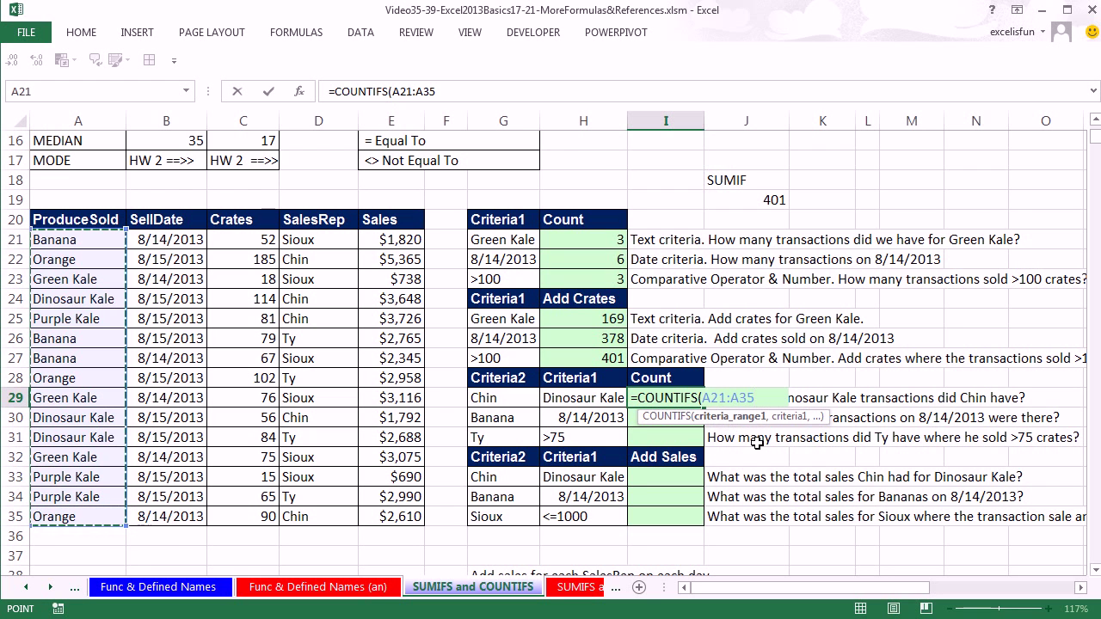
type(",")
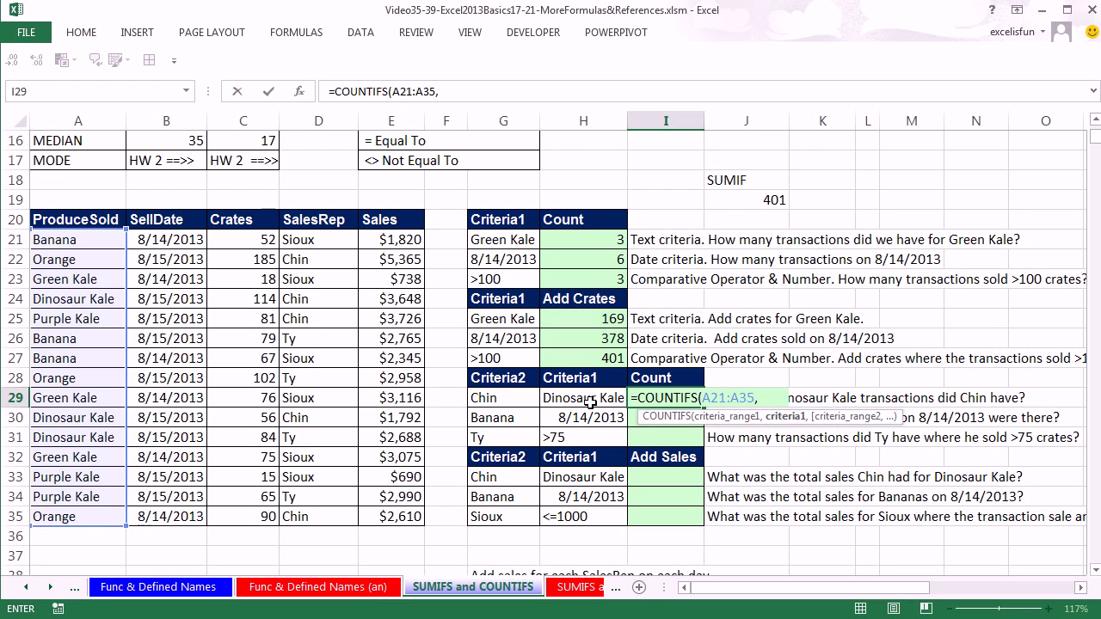
left_click(585, 399)
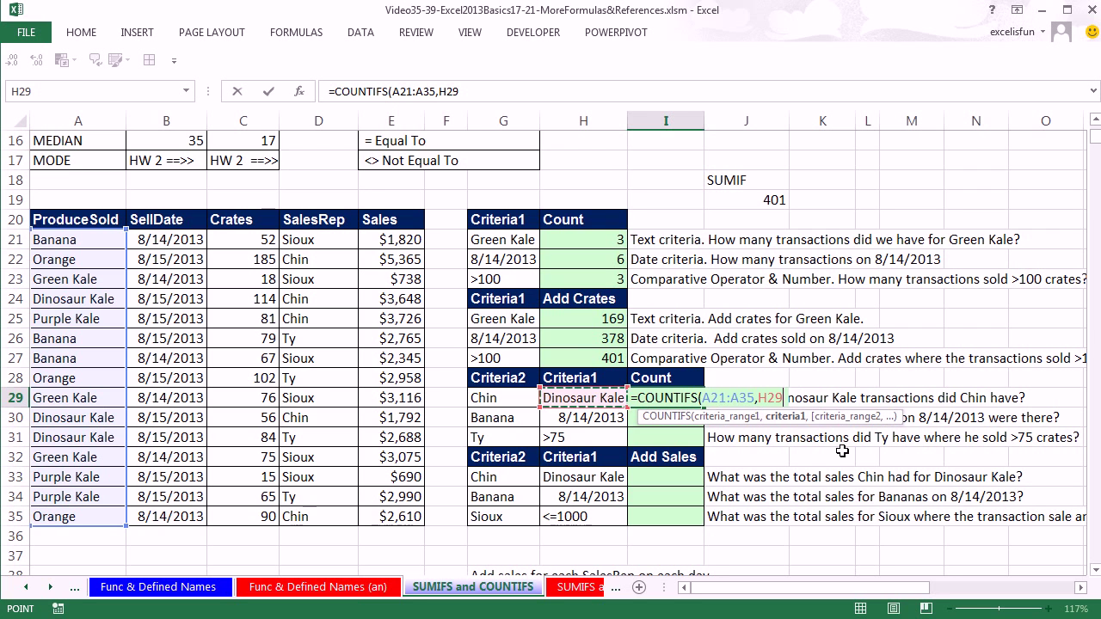
type(",")
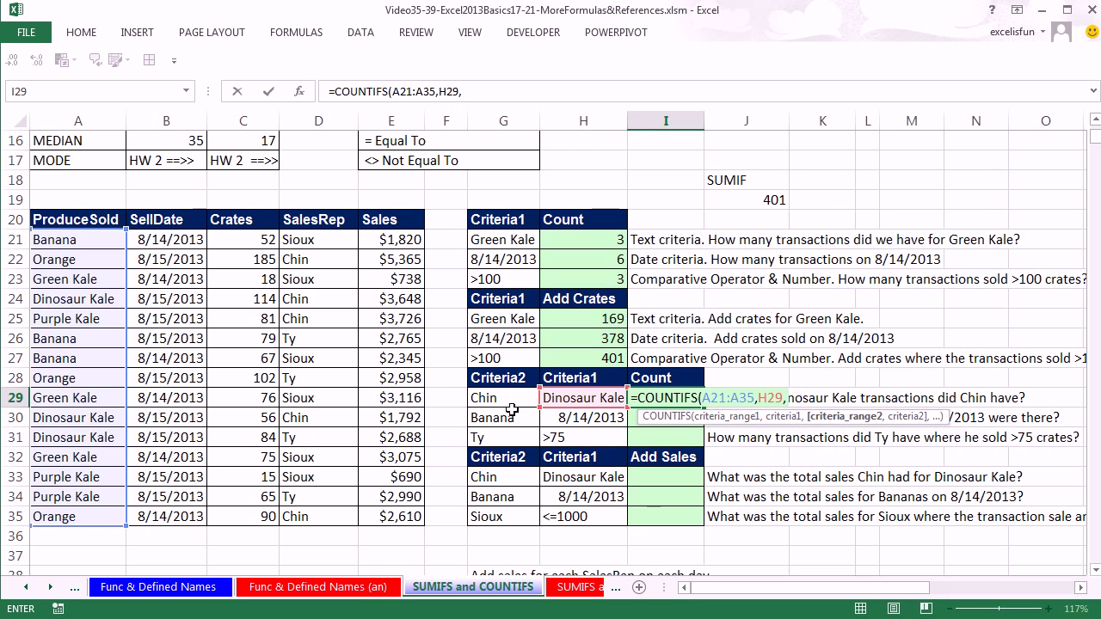
left_click_drag(288, 239, 316, 522)
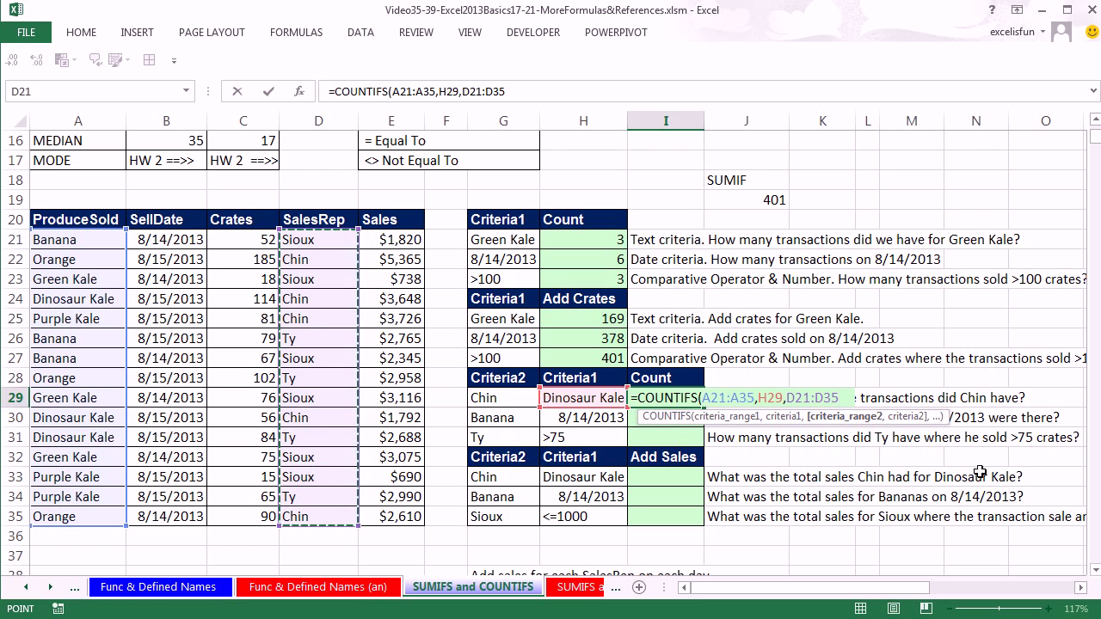
type(",")
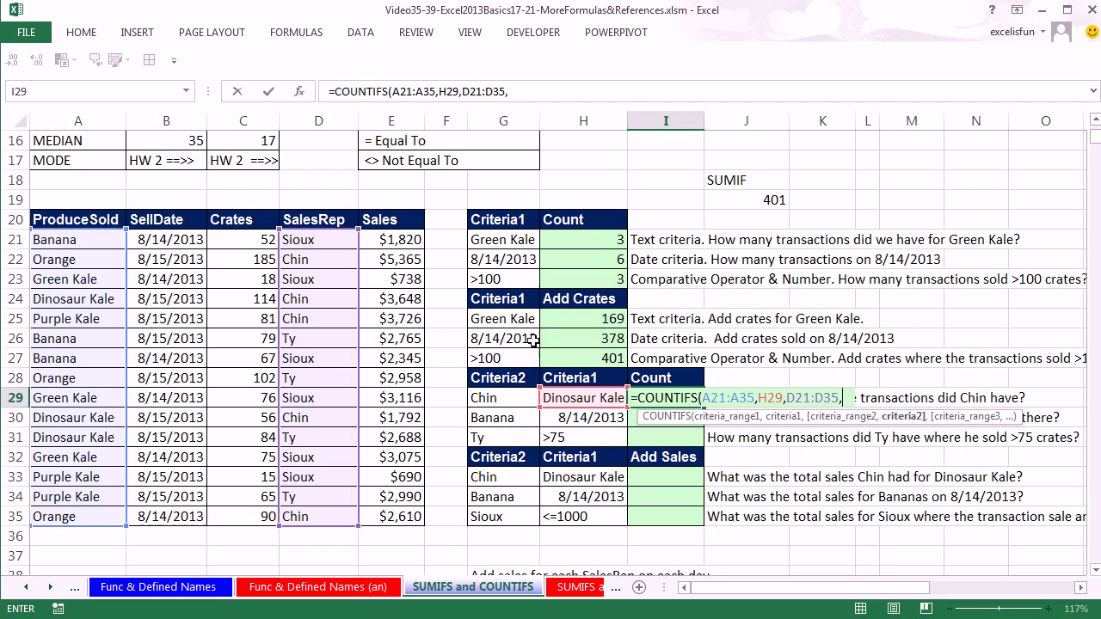
left_click(503, 398)
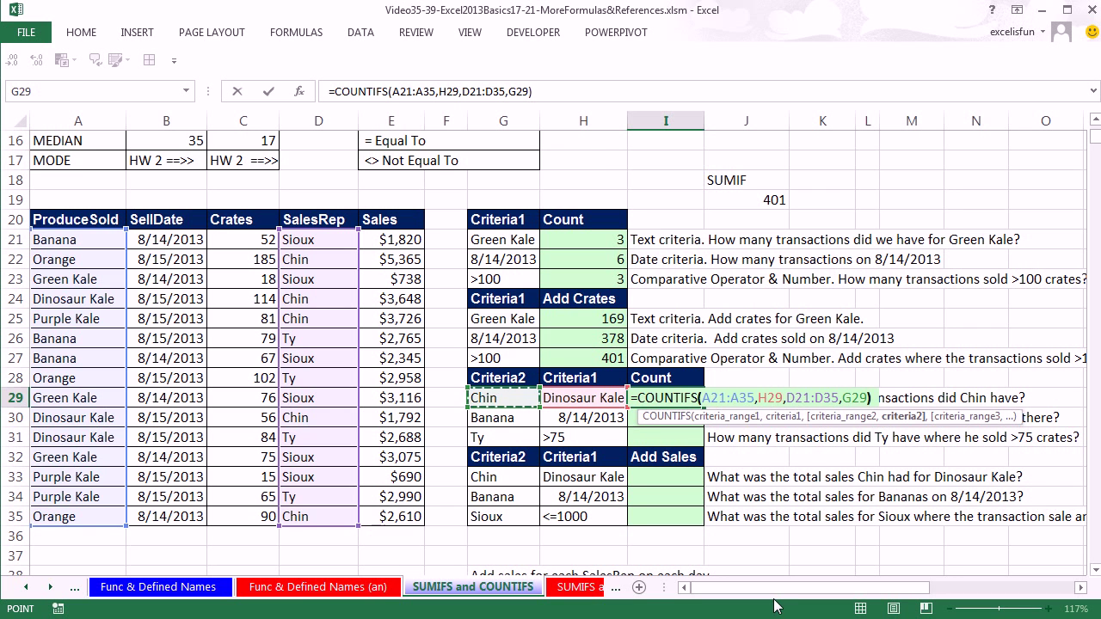
key("Return")
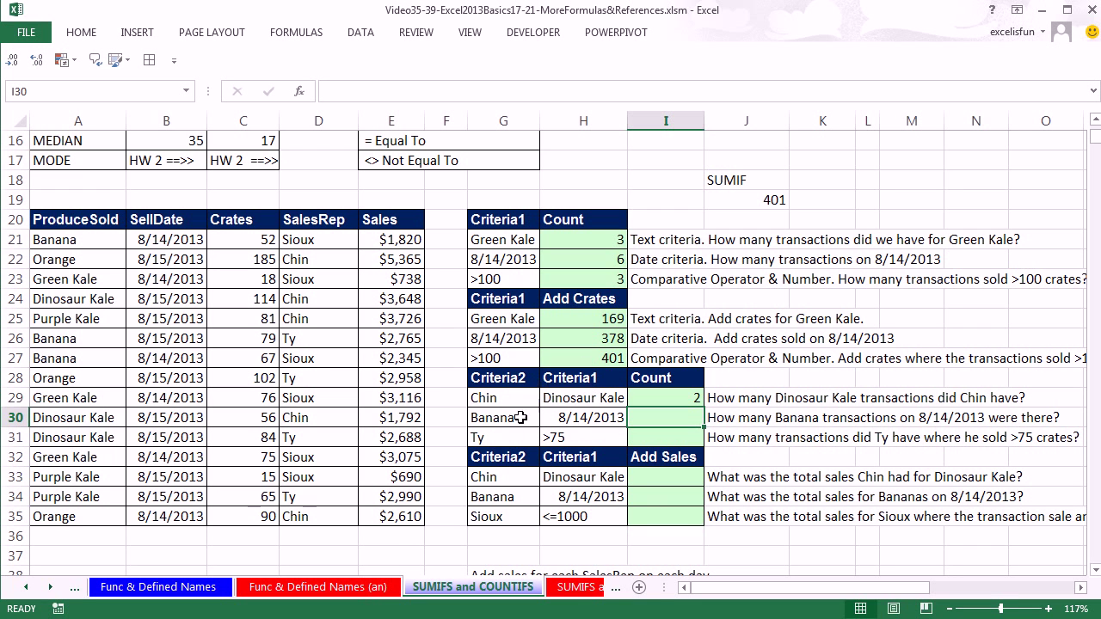
- Count the Banana transactions on 8/14/2013 in I30 with =COUNTIFS(B21:B35,H30,A21:A35,G30), and check it against the records in rows 21 and 27
type("=co")
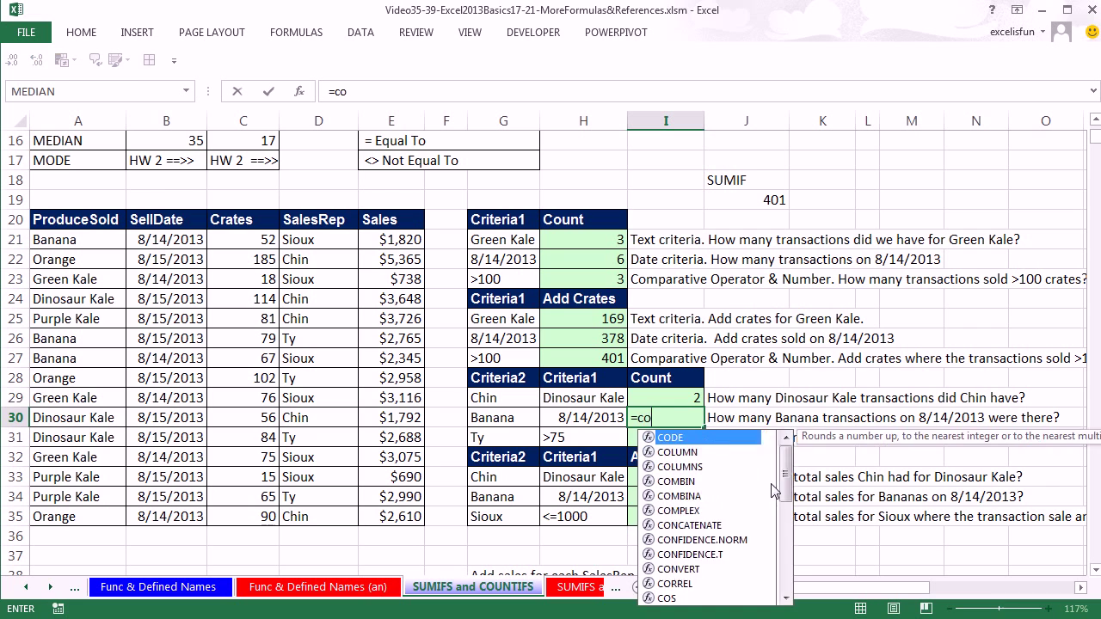
type("untifs")
key("Tab")
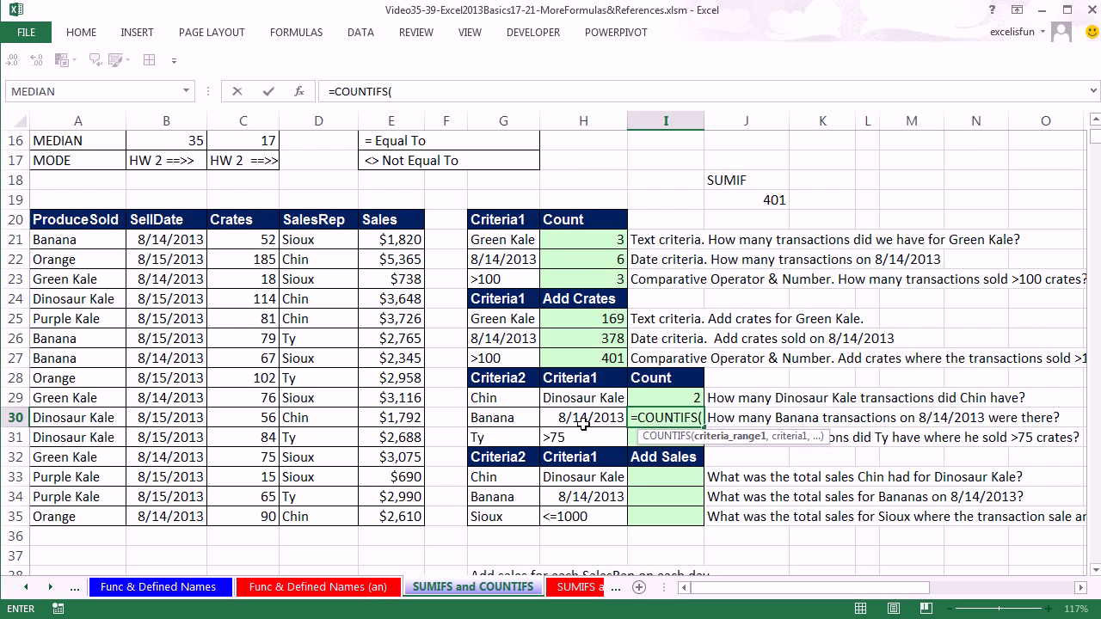
left_click_drag(164, 242, 173, 511)
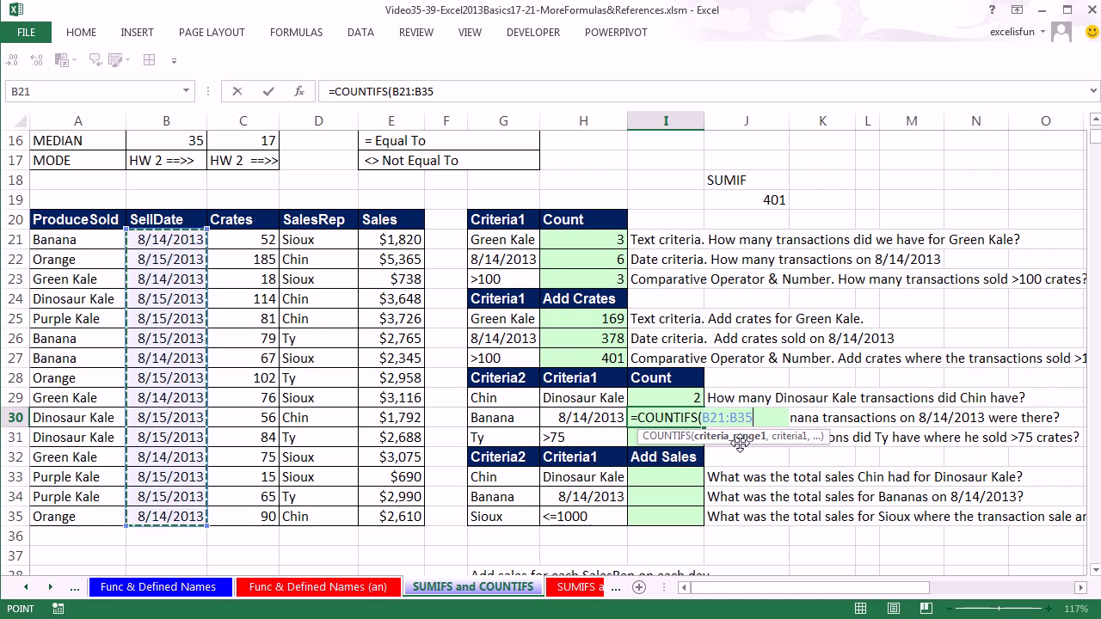
type(",")
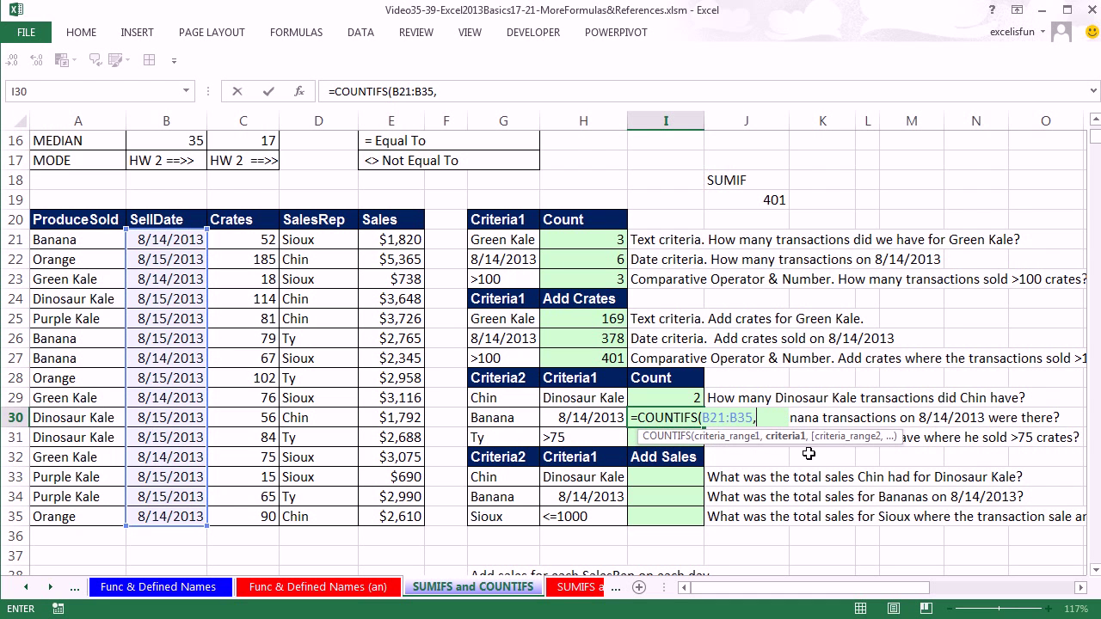
left_click(608, 421)
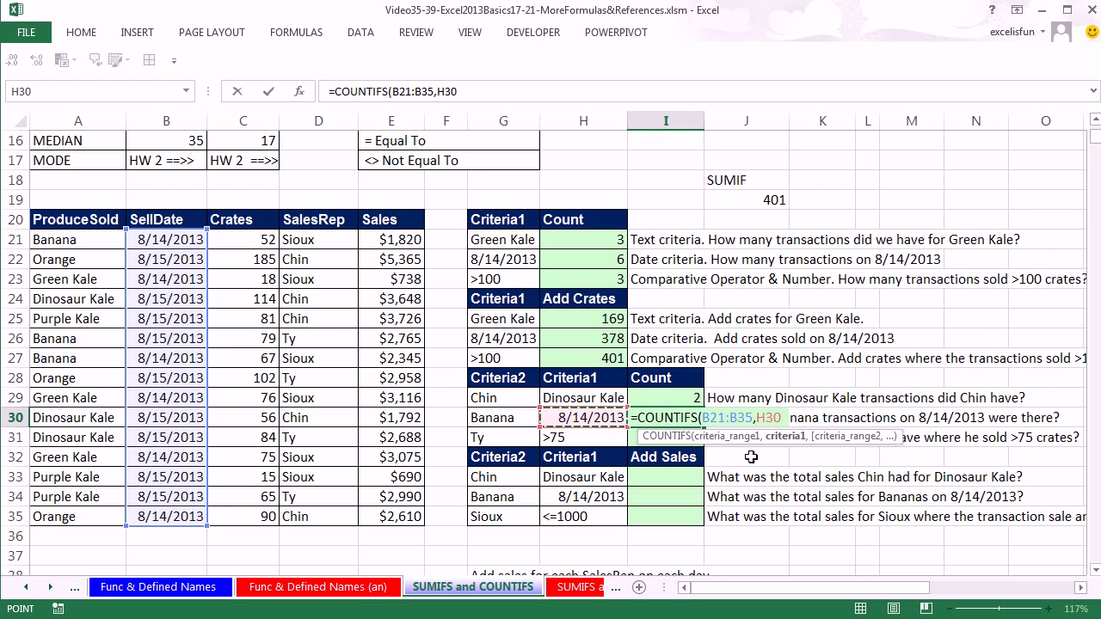
type(",")
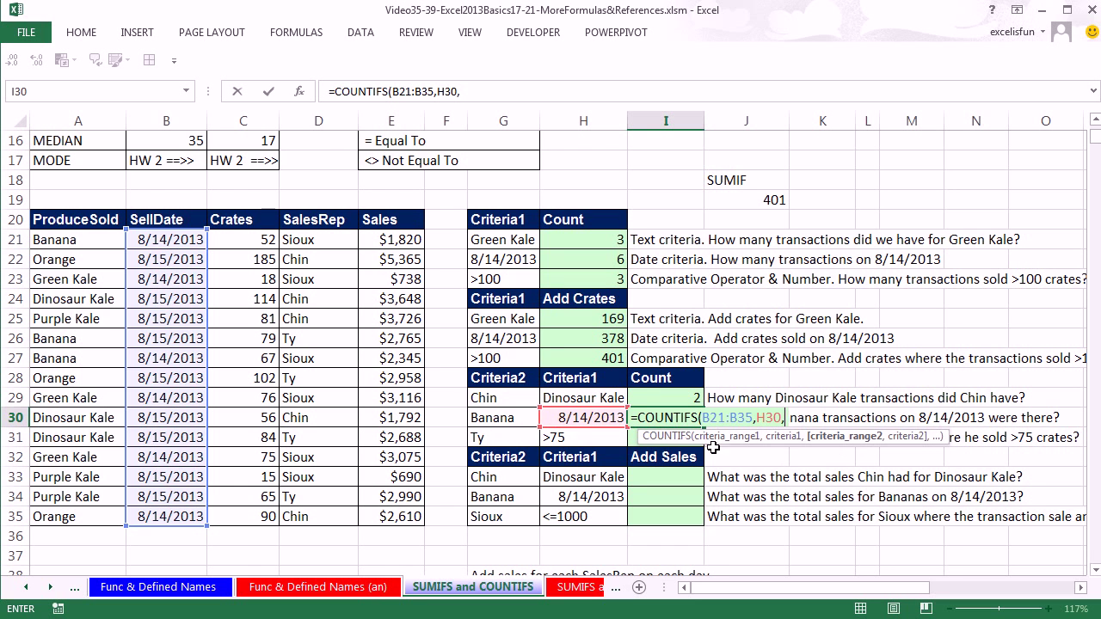
left_click_drag(57, 239, 75, 514)
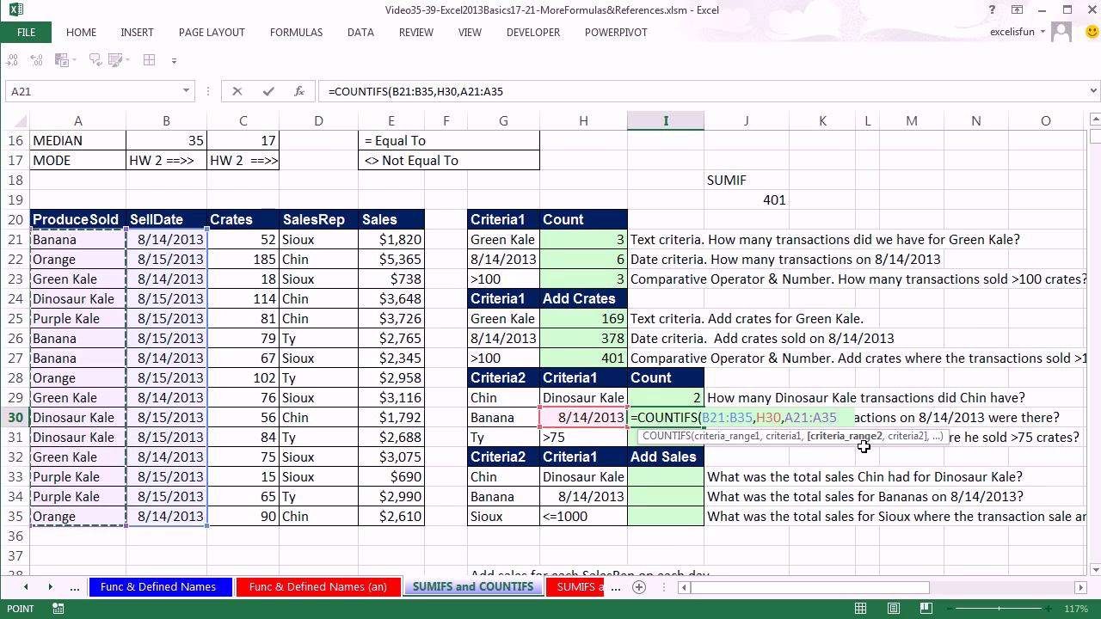
type(",")
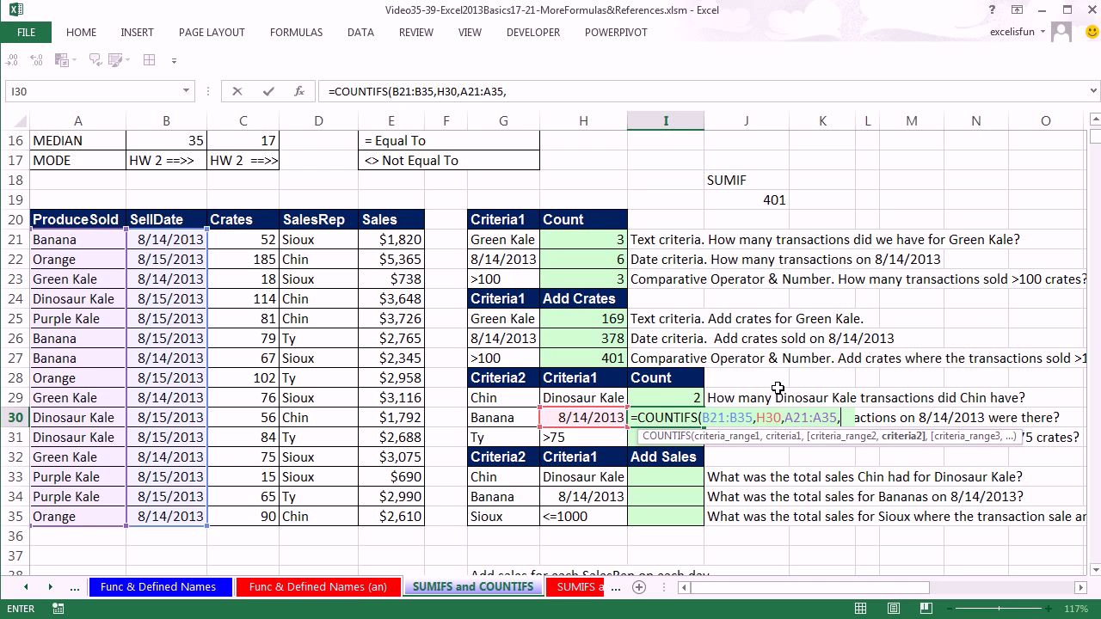
left_click(514, 410)
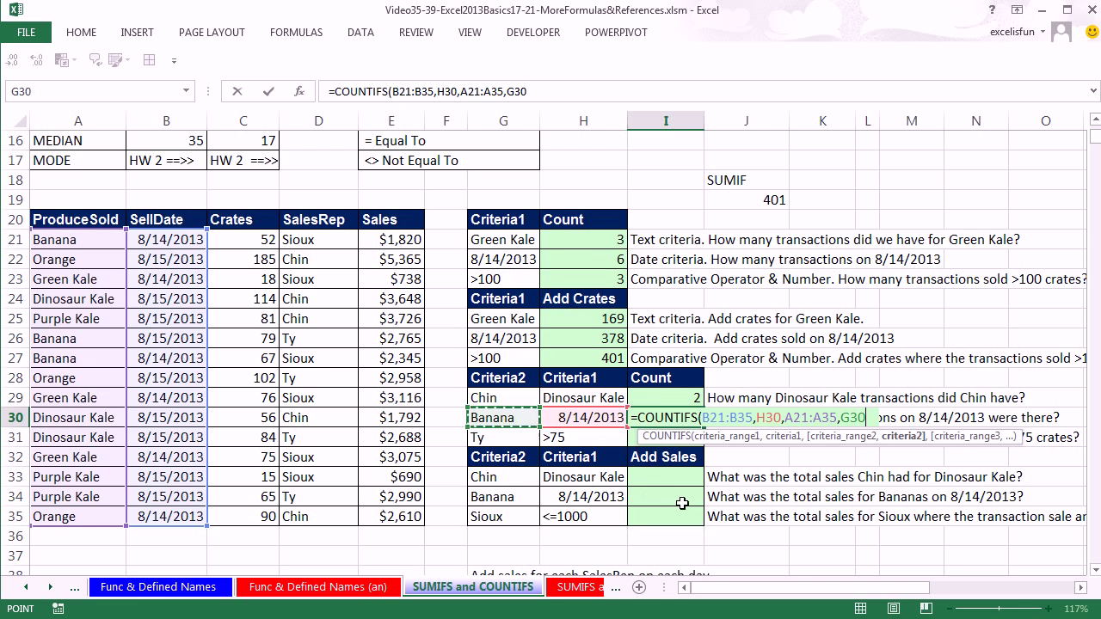
type(")")
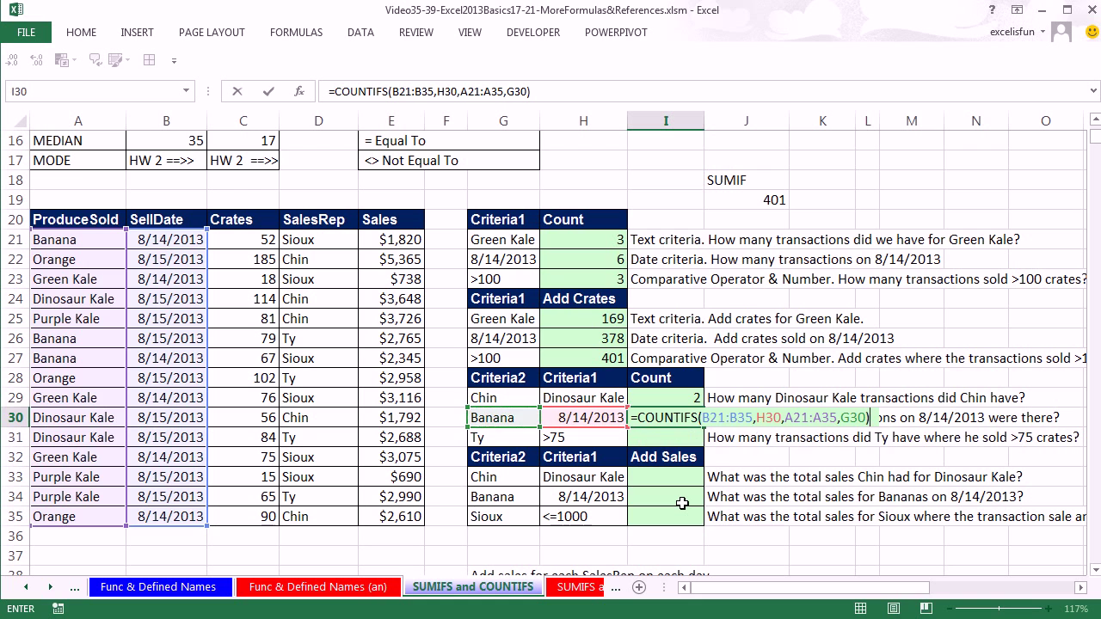
key("ctrl+Return")
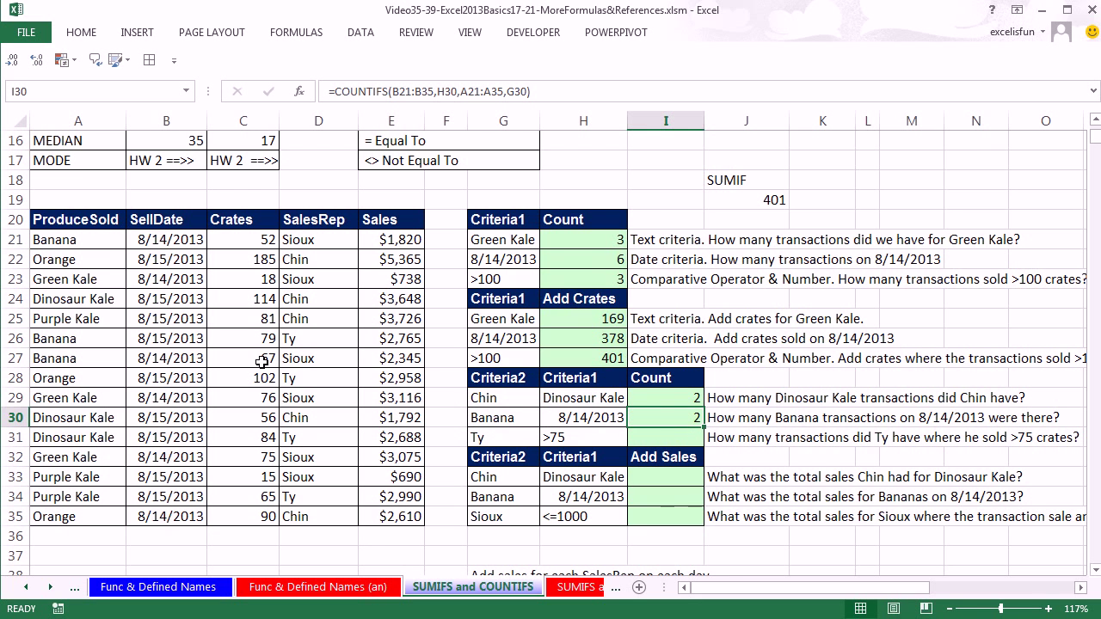
left_click_drag(69, 360, 384, 358)
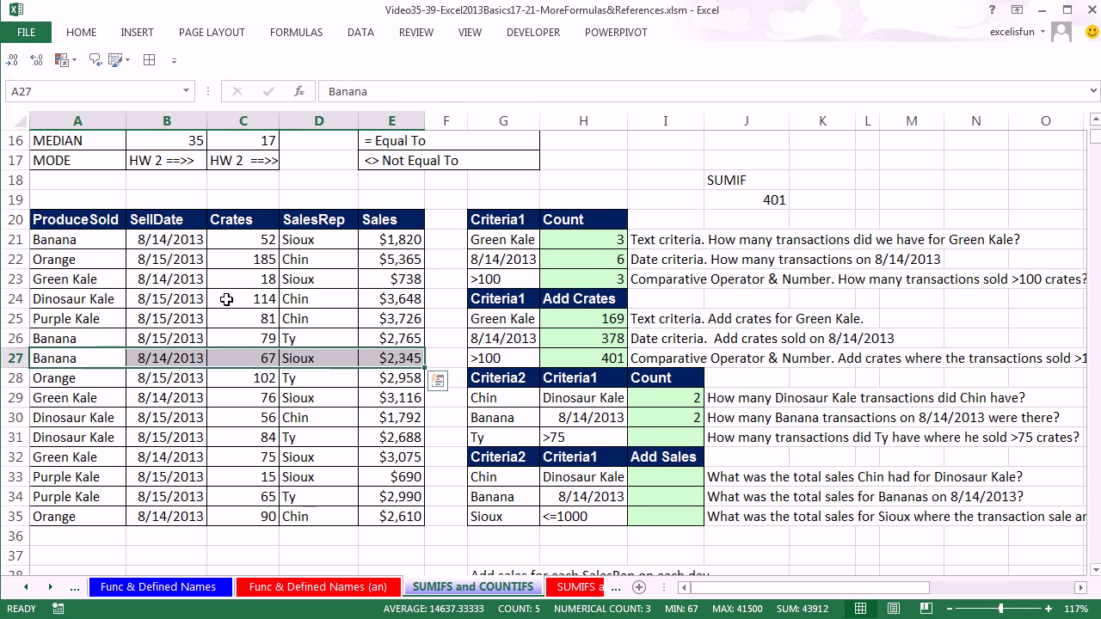
left_click_drag(47, 241, 391, 241)
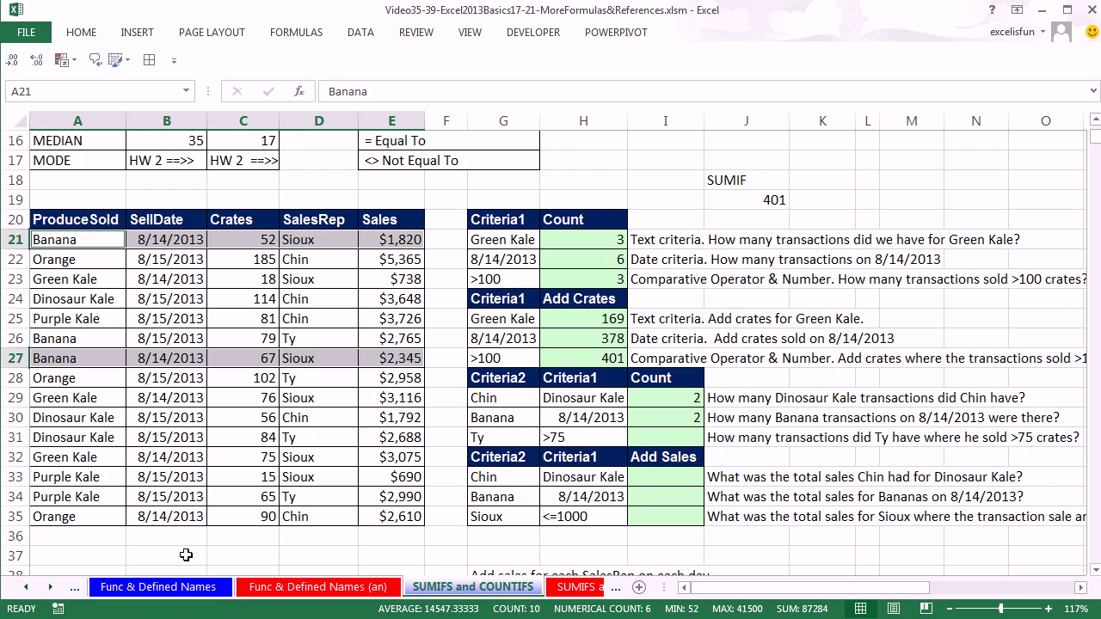
- Examine the records in rows 26, 28, 31 and 34 against the sales rep and >75 crates criteria in row 31
left_click(672, 435)
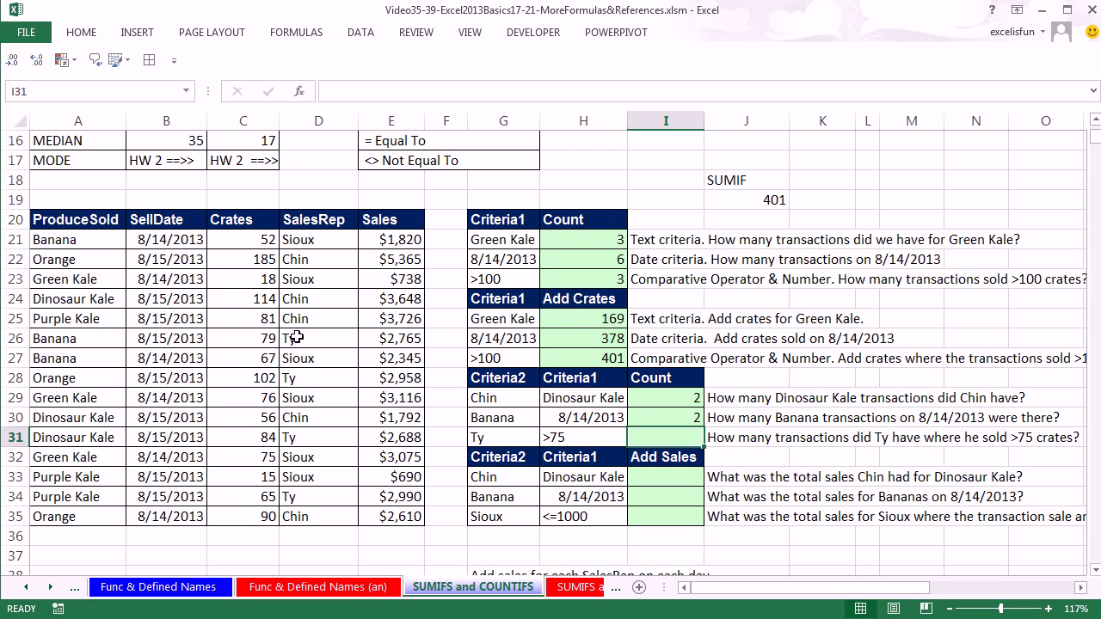
left_click_drag(414, 342, 94, 344)
left_click_drag(402, 381, 34, 377)
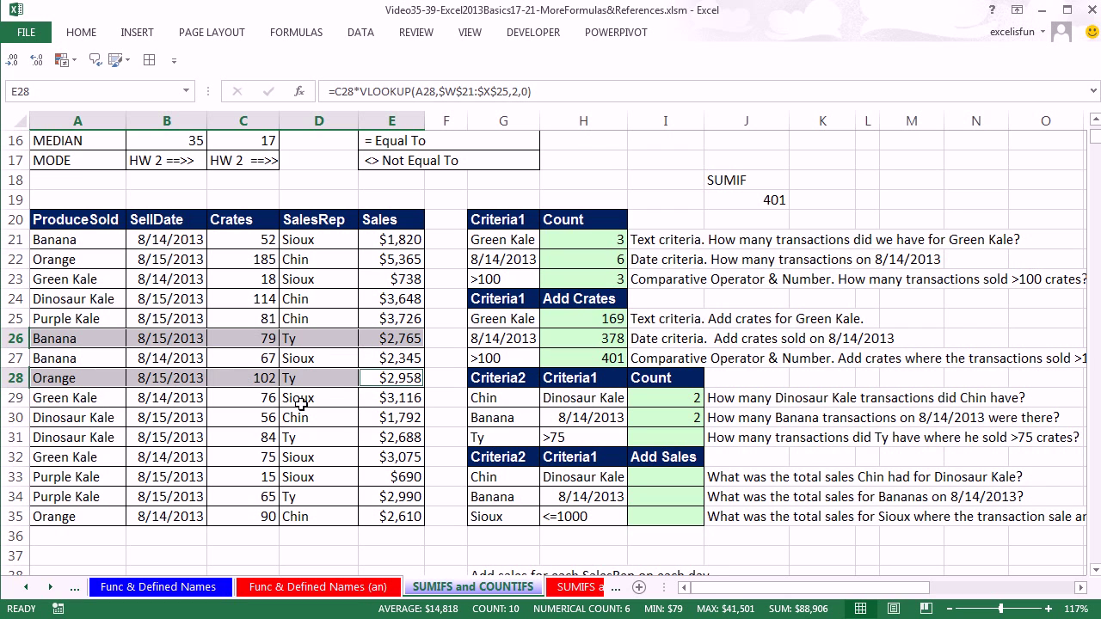
left_click_drag(393, 438, 79, 437)
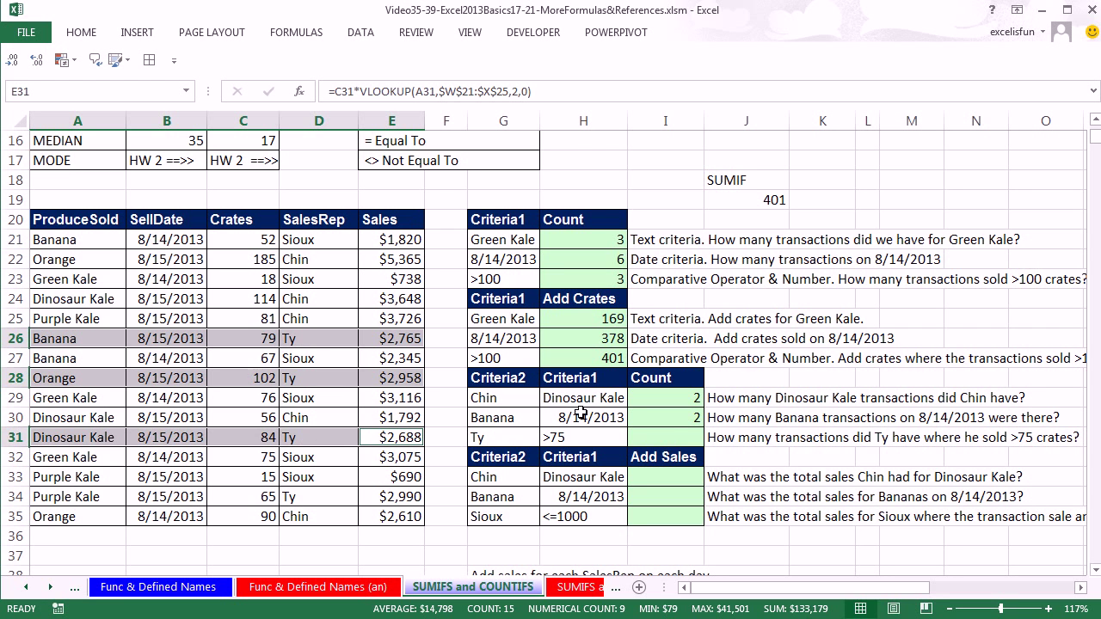
left_click(666, 436)
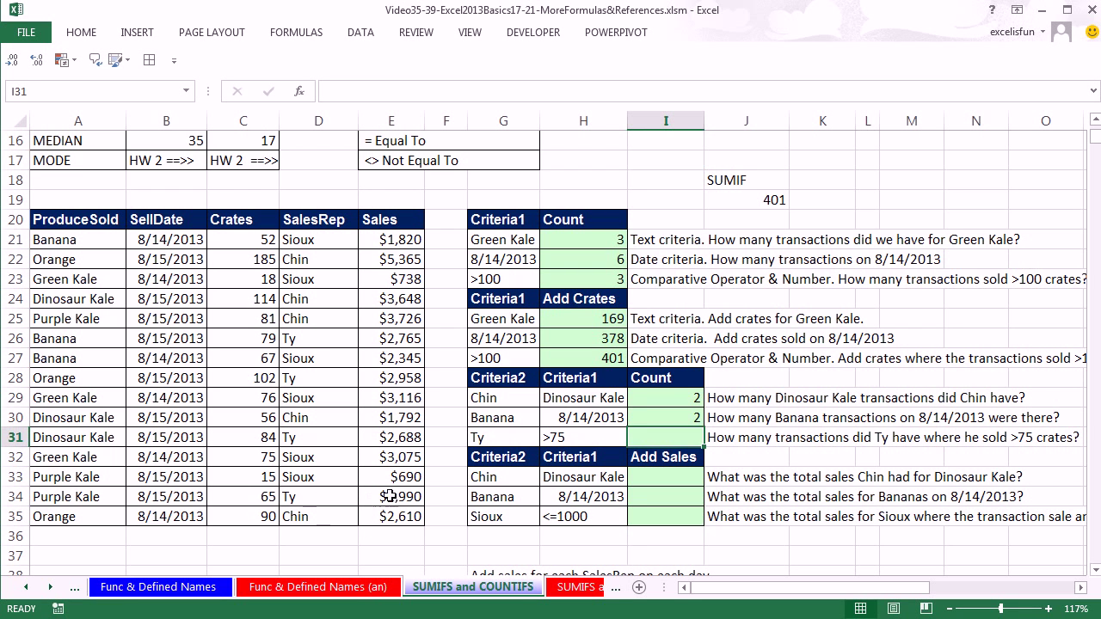
left_click_drag(374, 497, 73, 496)
left_click_drag(413, 437, 218, 432)
left_click_drag(401, 499, 103, 500)
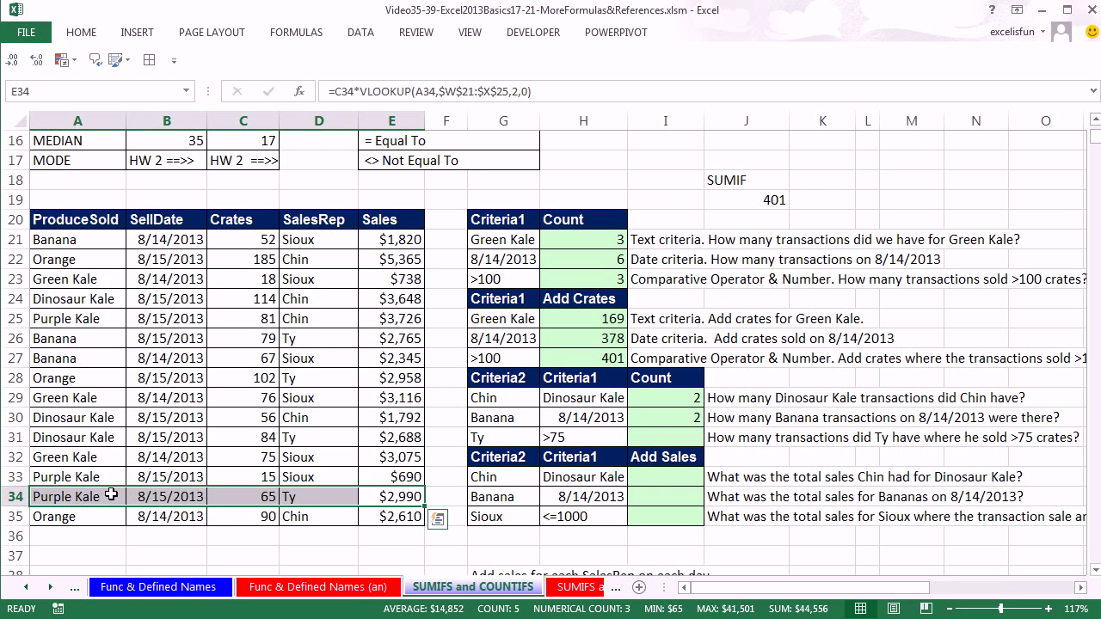
- Count the transactions of the sales rep in G31 with >75 crates in cell I31 with the formula =COUNTIFS(C21:C35,H31,D21:D35,G31)
left_click(648, 433)
type("=countif")
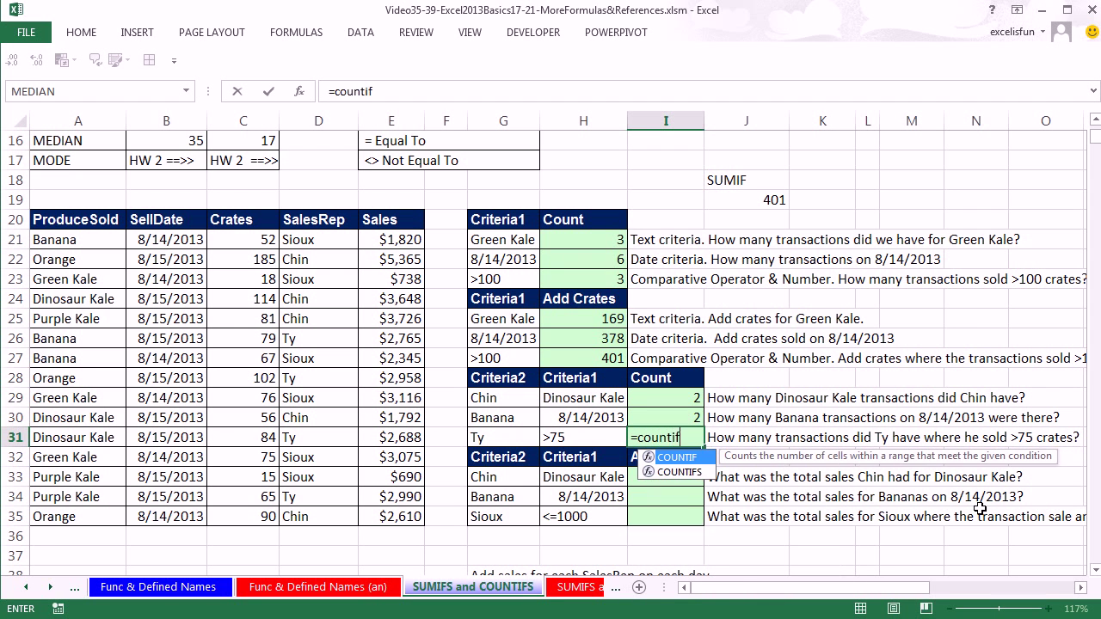
key("Down")
key("Tab")
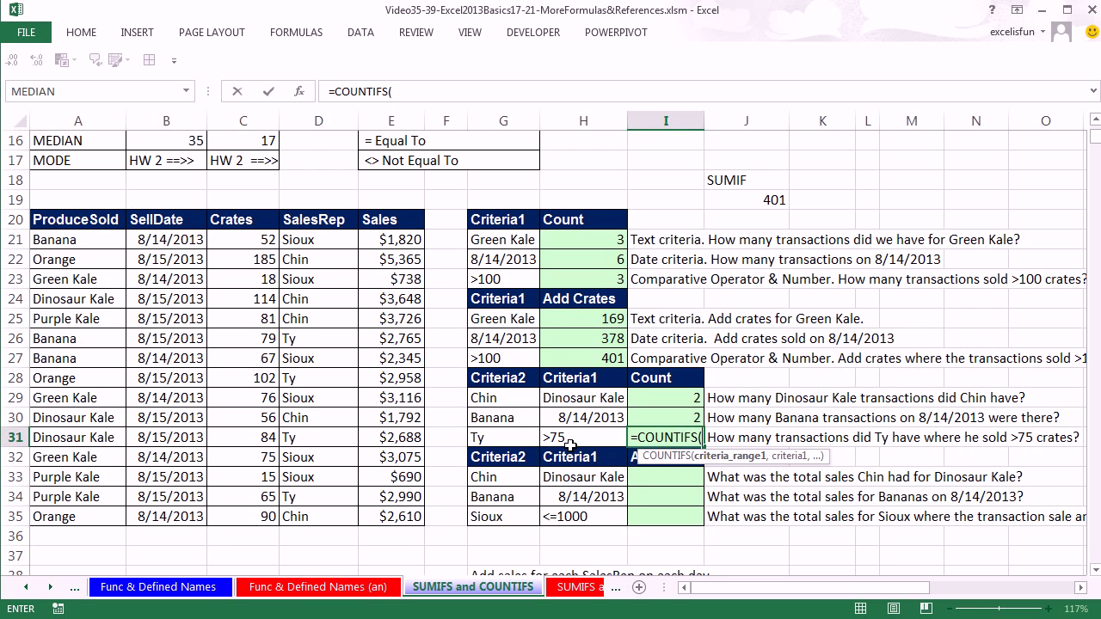
left_click_drag(255, 239, 233, 515)
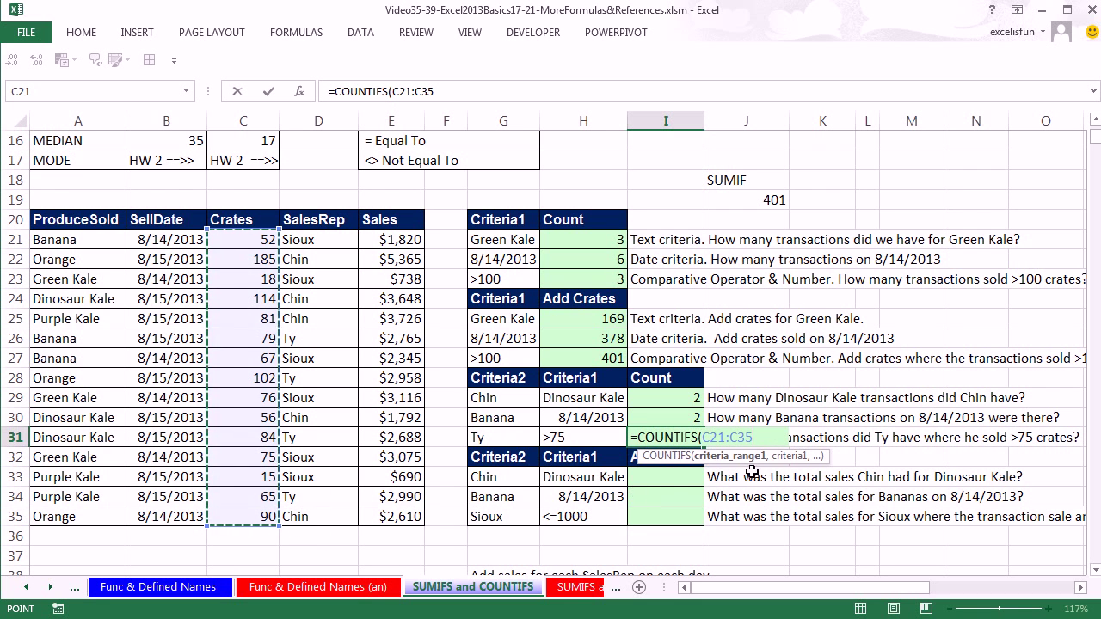
type(",")
left_click(588, 436)
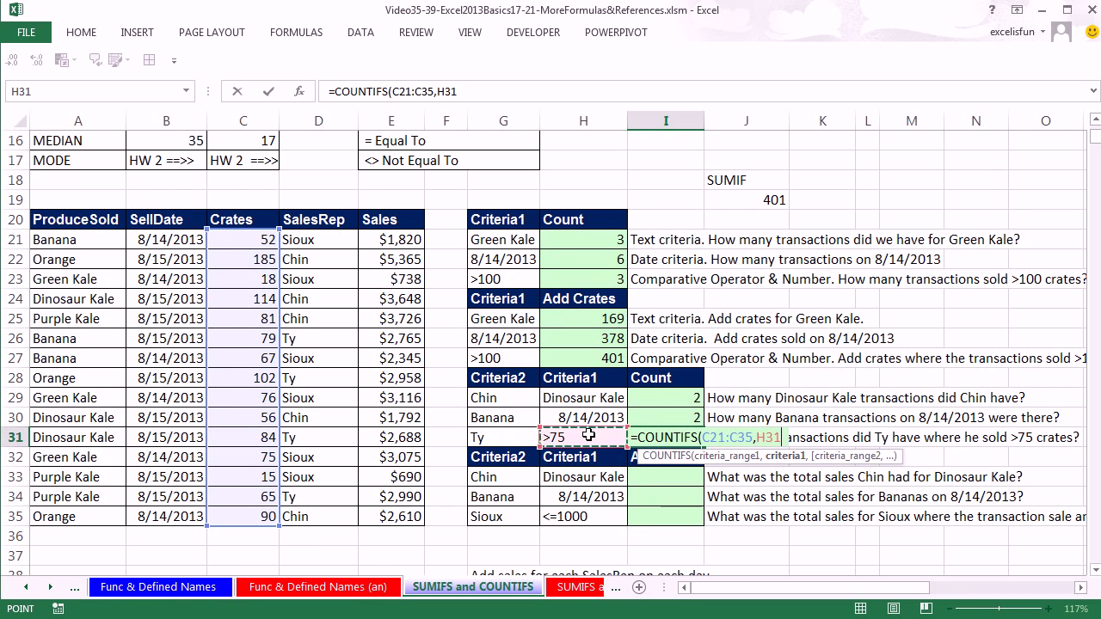
type(",")
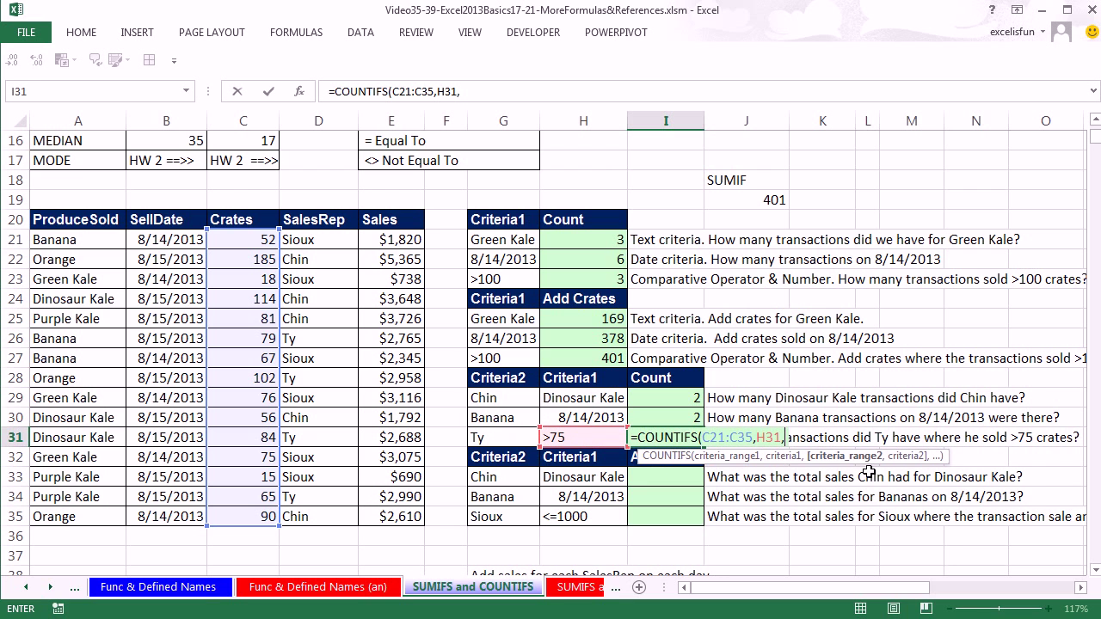
left_click_drag(315, 239, 335, 519)
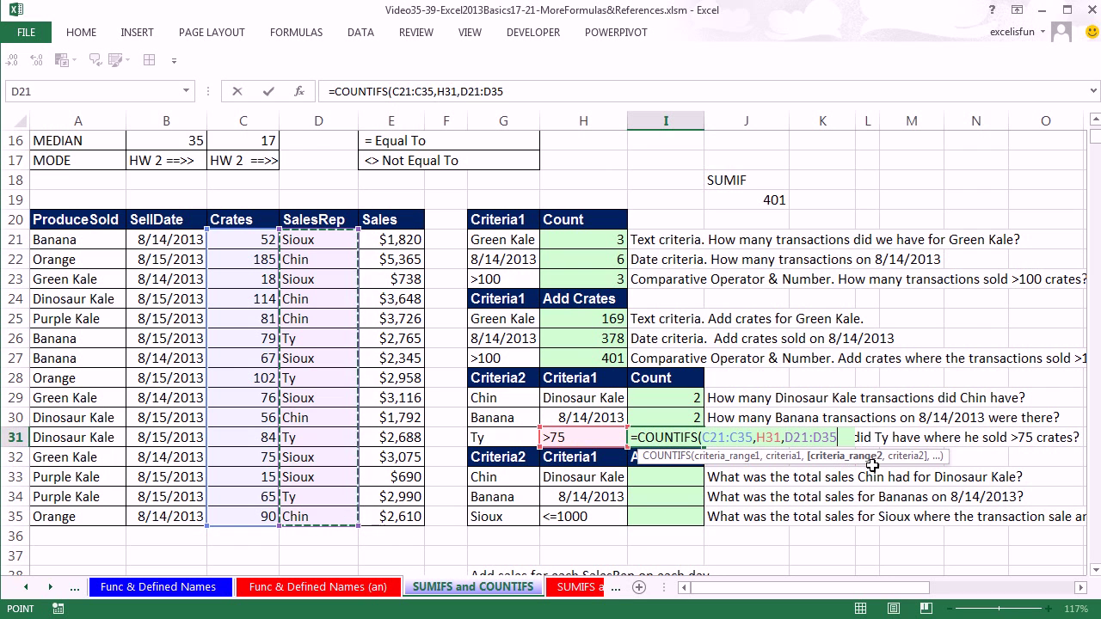
type(",")
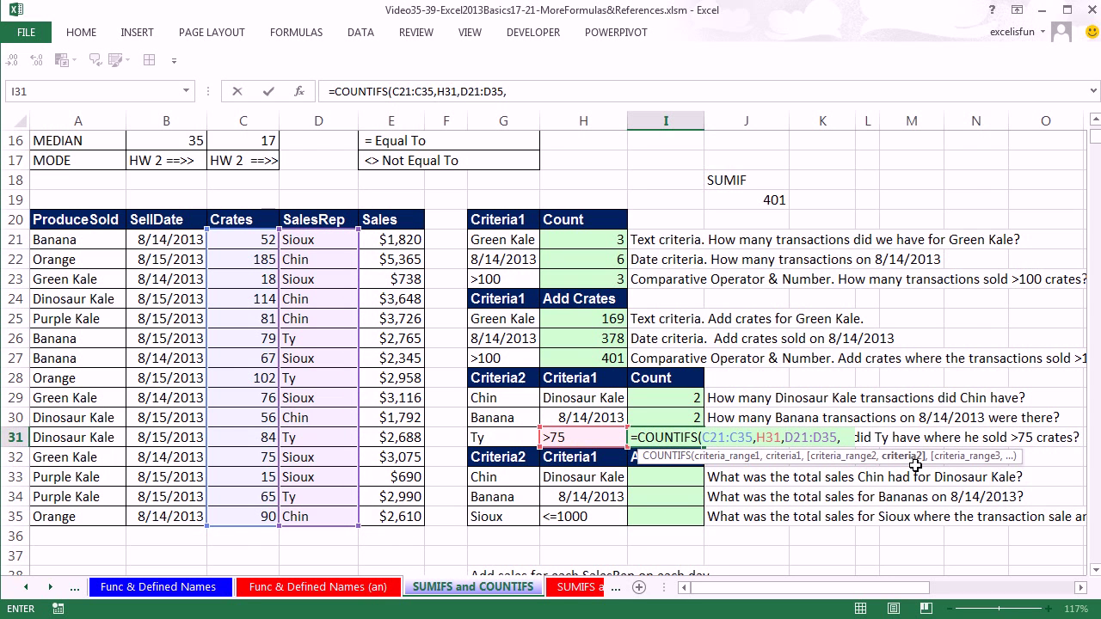
left_click(504, 439)
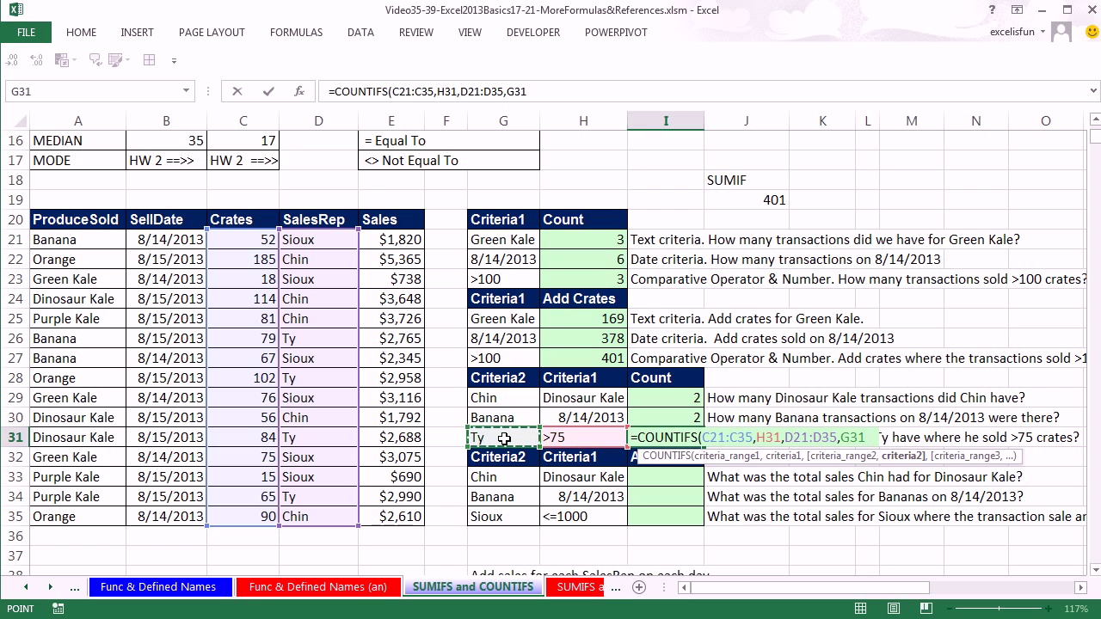
type(")")
key("ctrl+Return")
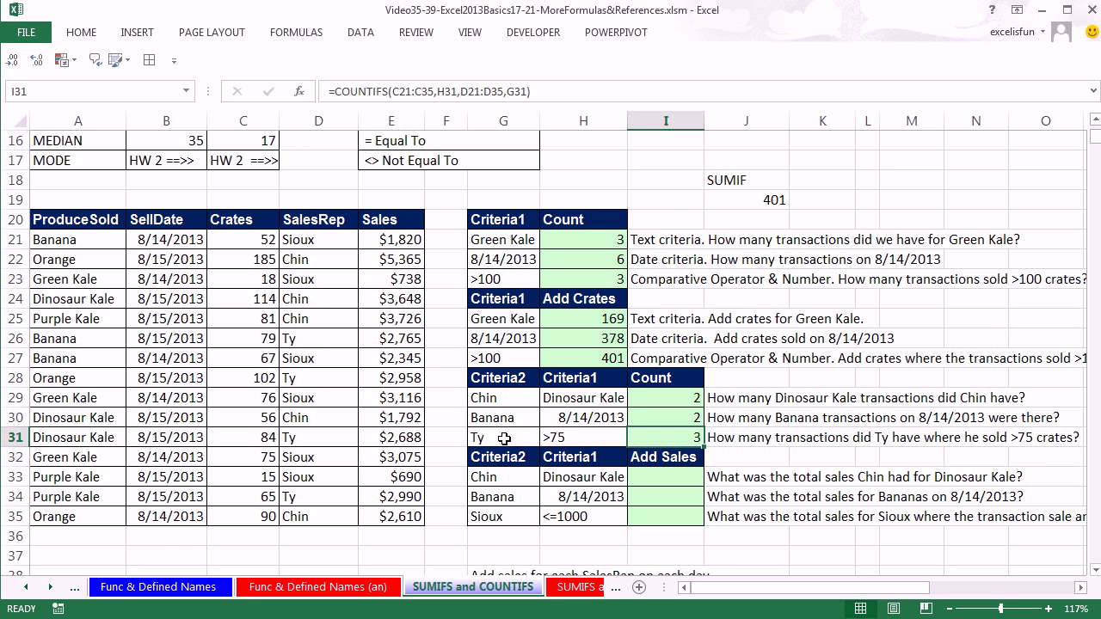
- Try >50 as the crates criterion in H31, and undo the change
double_click(551, 437)
left_click_drag(549, 438, 589, 438)
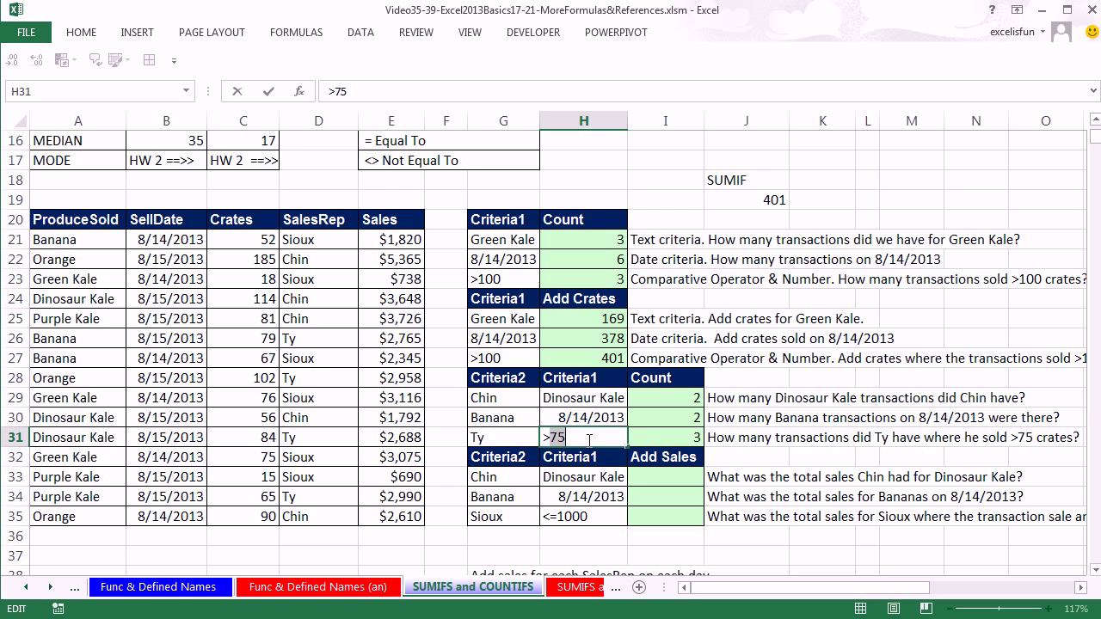
type("50")
key("ctrl+Return")
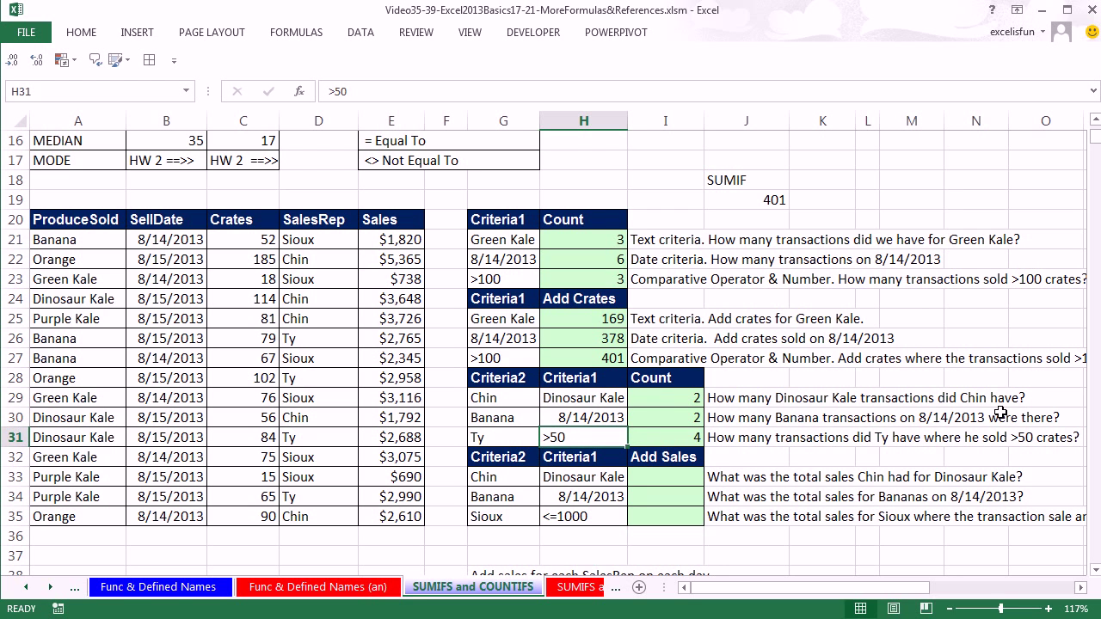
key("ctrl+z")
- Examine the Sales, SalesRep and ProduceSold columns as the sum range and criteria ranges for the question in row 33
left_click(644, 475)
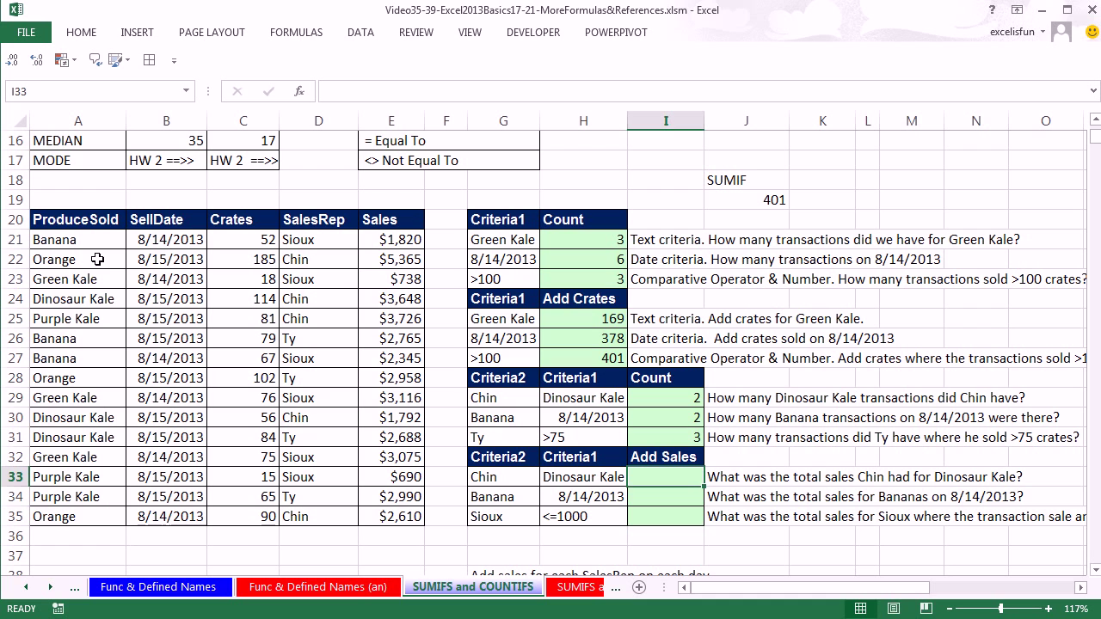
left_click_drag(394, 239, 374, 511)
key("ctrl+c")
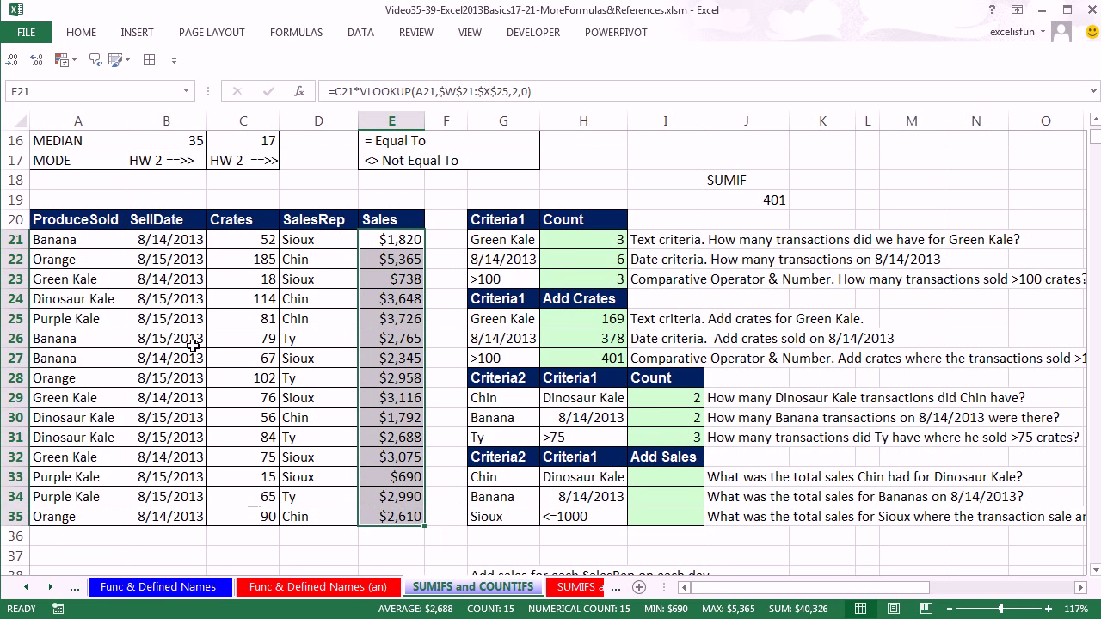
left_click(311, 240)
left_click_drag(310, 240, 324, 516)
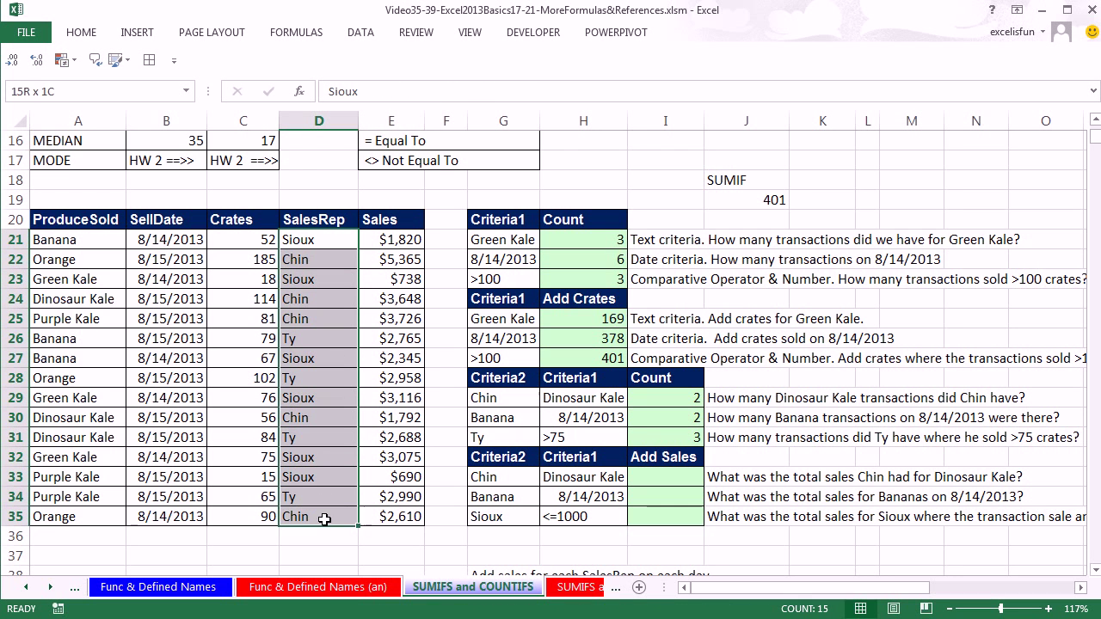
left_click_drag(95, 239, 108, 517)
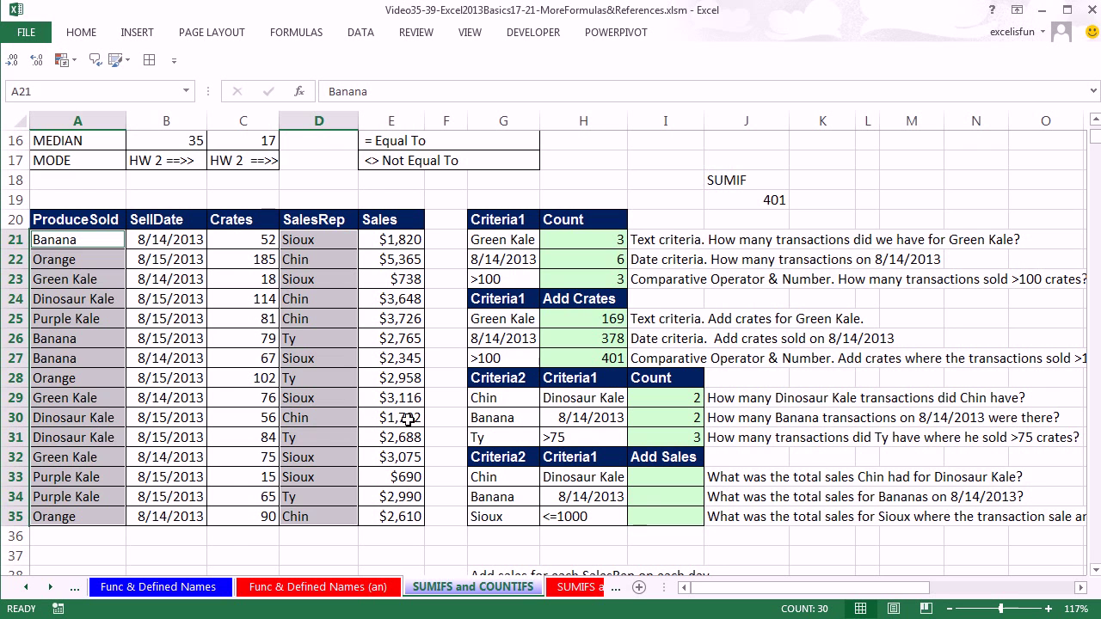
- Add the Dinosaur Kale sales of the sales rep in G33 in cell I33 with the formula =SUMIFS(E21:E35,A21:A35,H33,D21:D35,G33)
left_click(664, 481)
type("=sumifs")
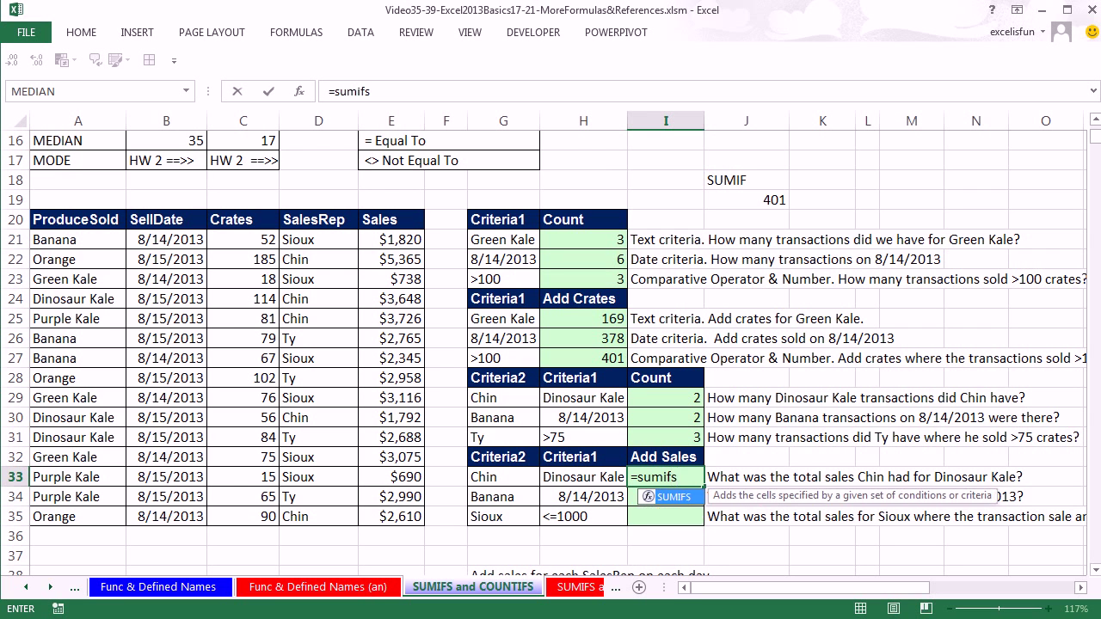
key("Tab")
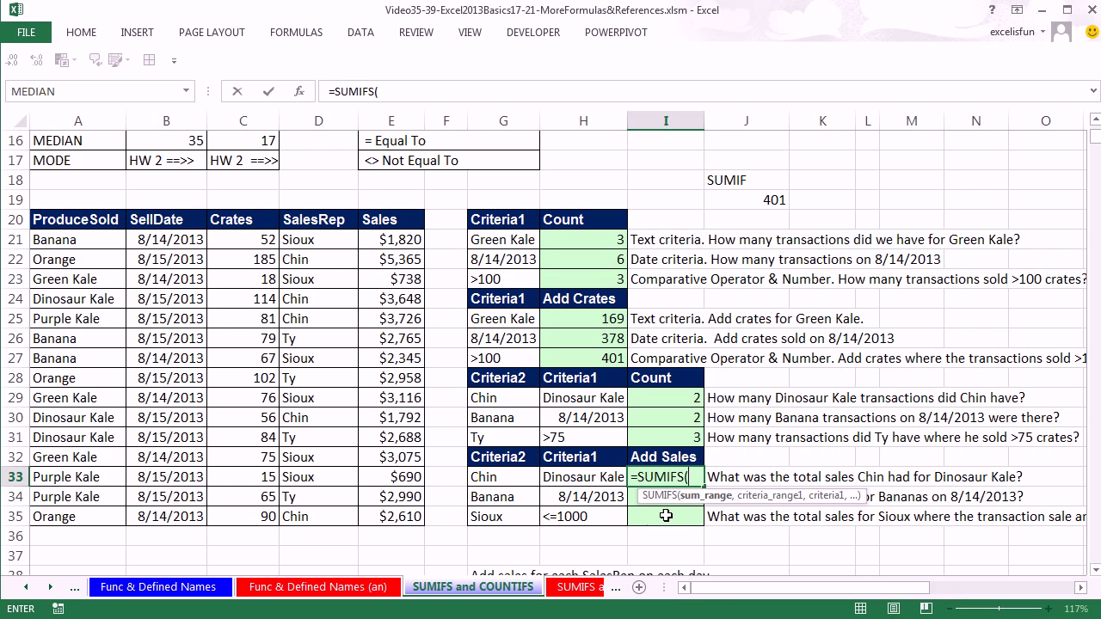
left_click_drag(396, 241, 390, 521)
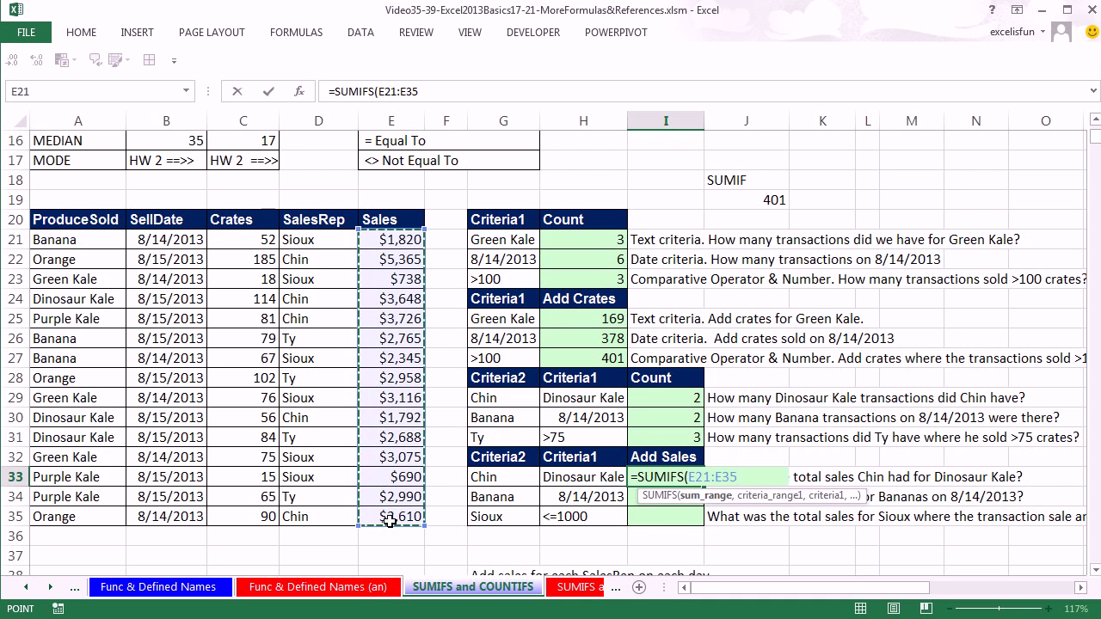
type(",")
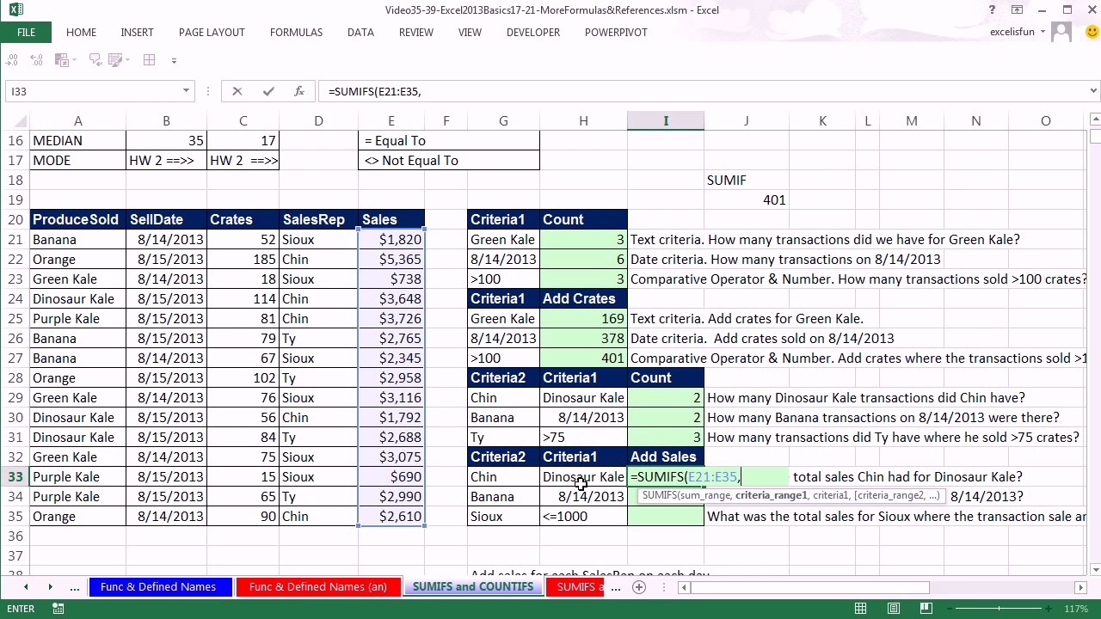
left_click_drag(83, 240, 69, 514)
type(",")
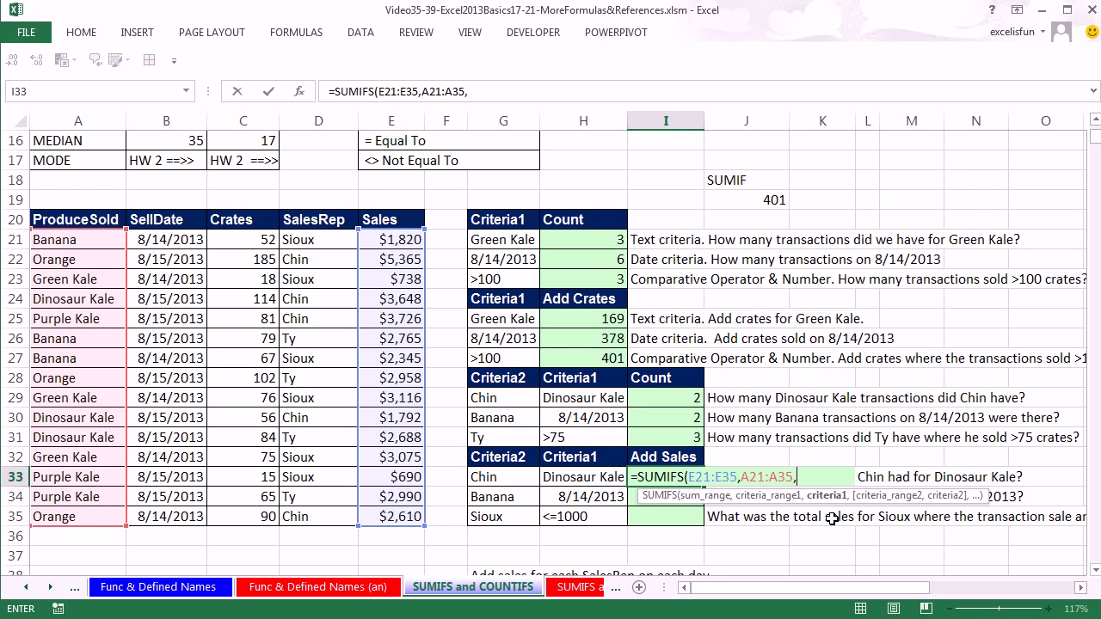
left_click(602, 475)
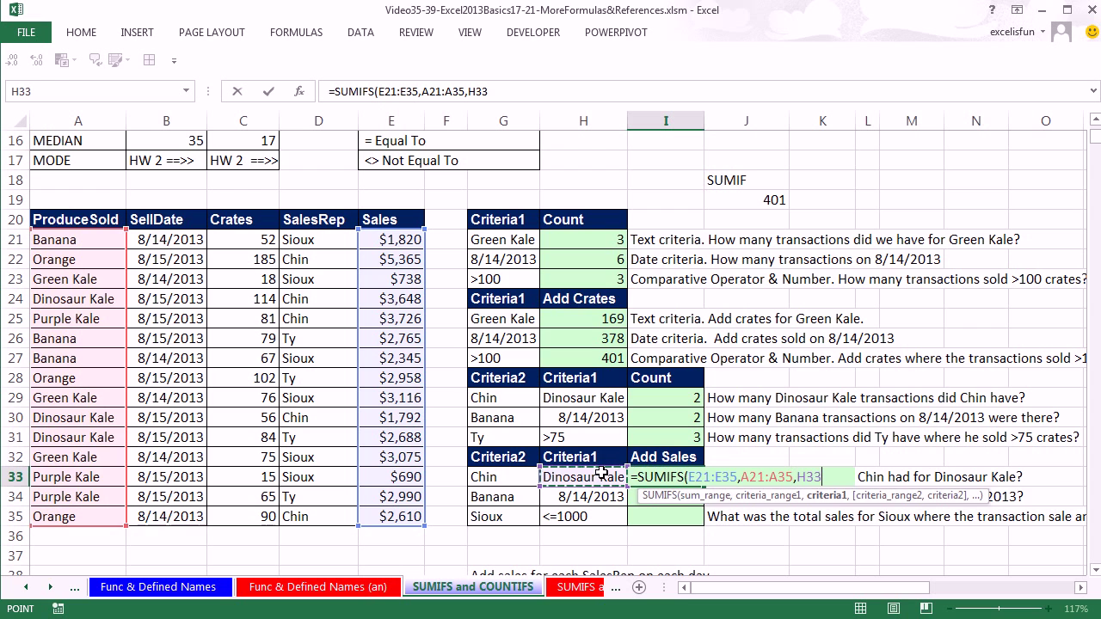
type(",")
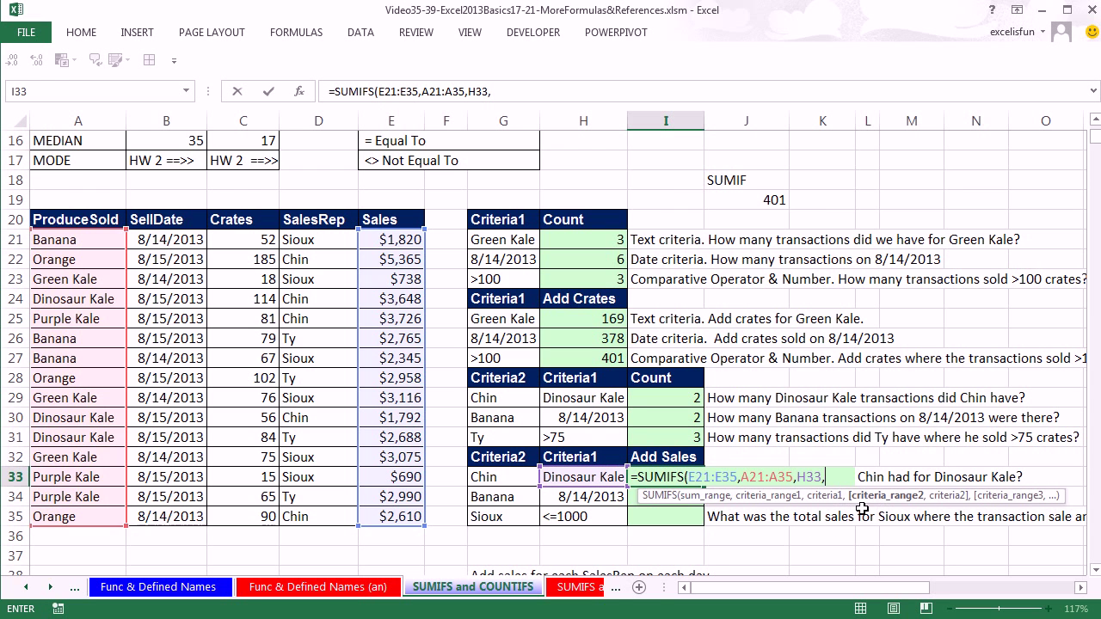
left_click_drag(311, 239, 315, 514)
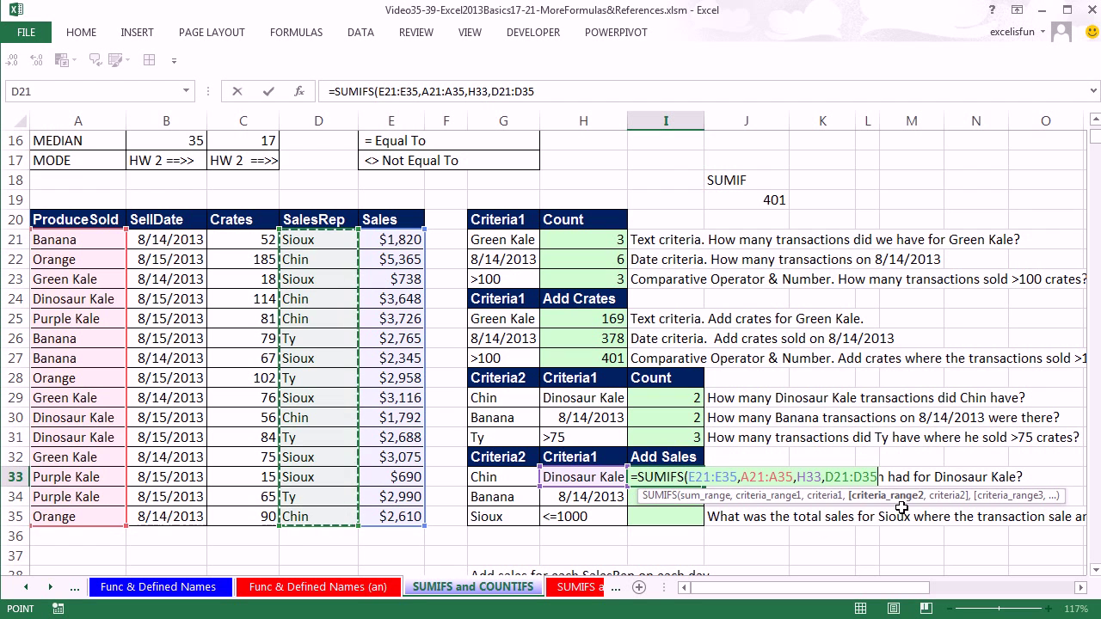
type(",")
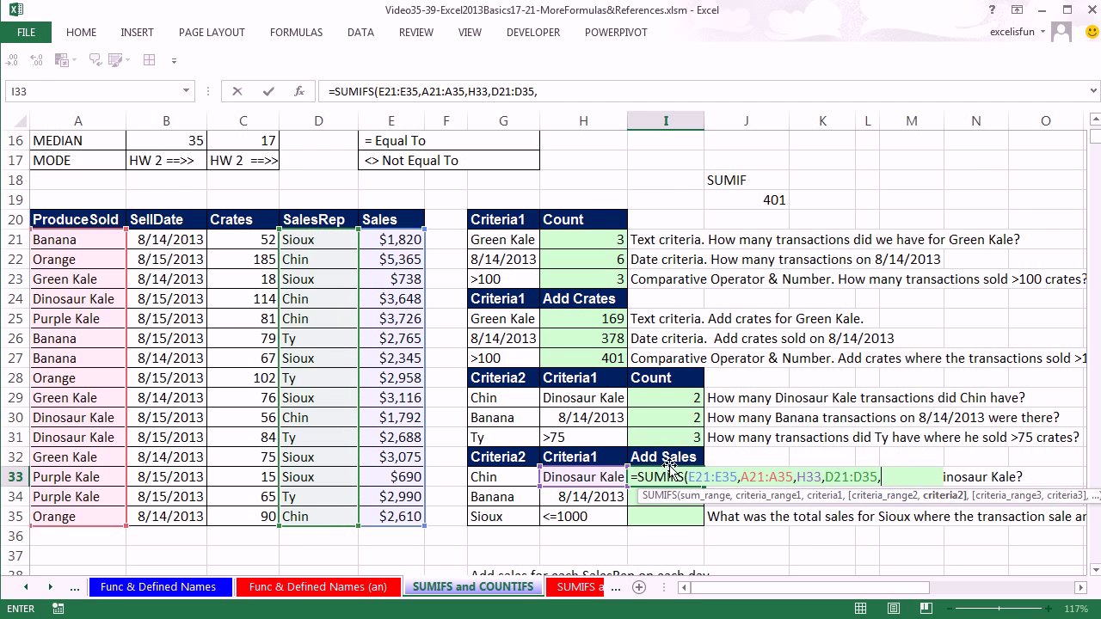
left_click(500, 471)
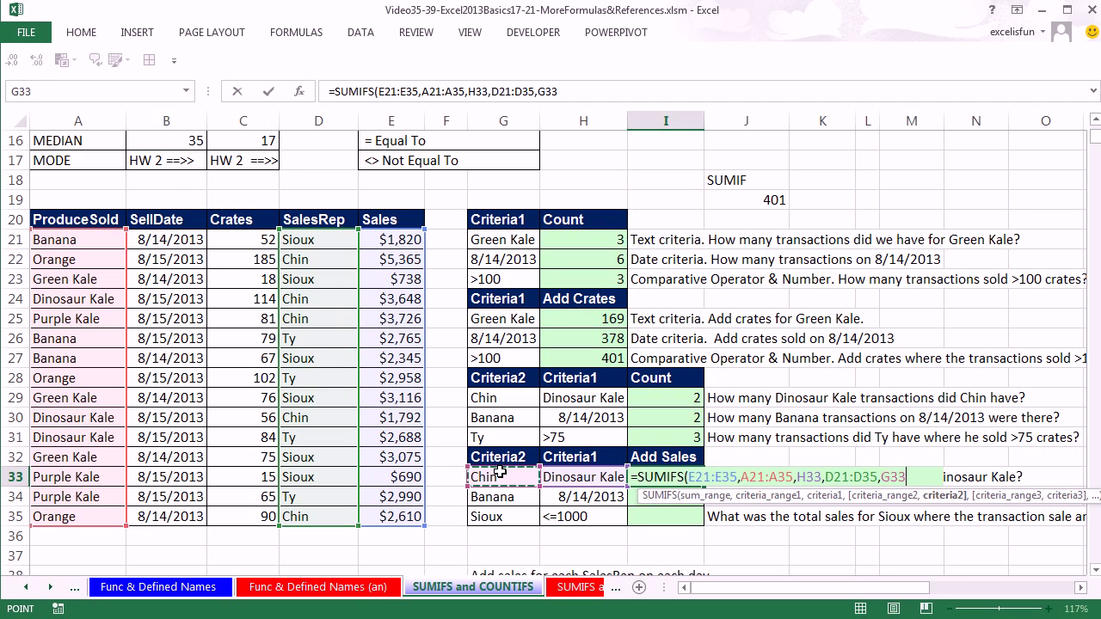
left_click(693, 477)
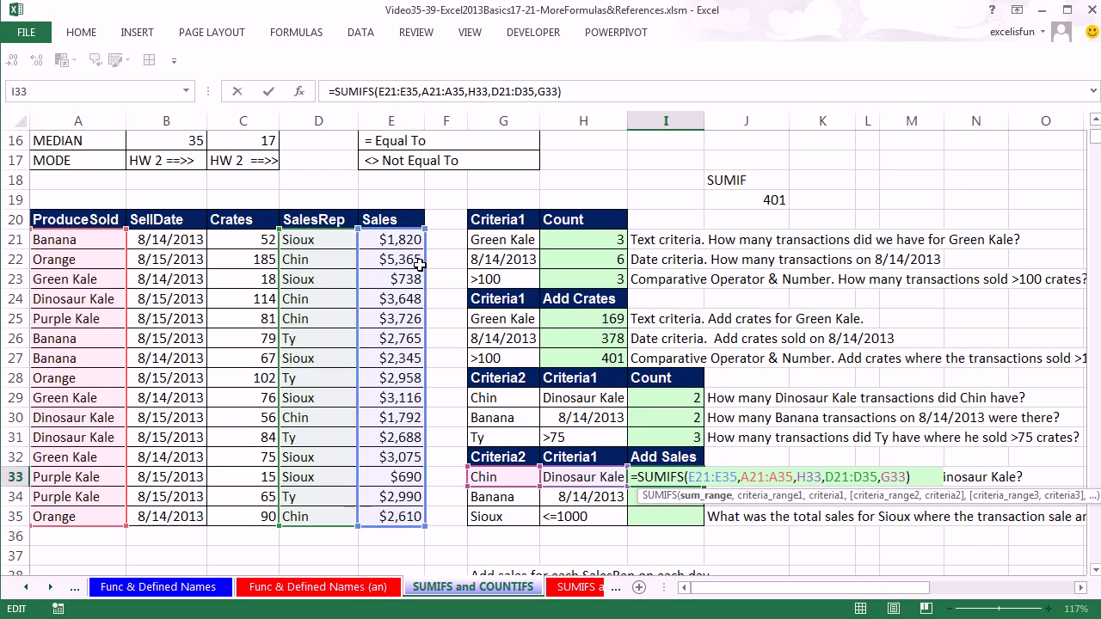
key("ctrl+Return")
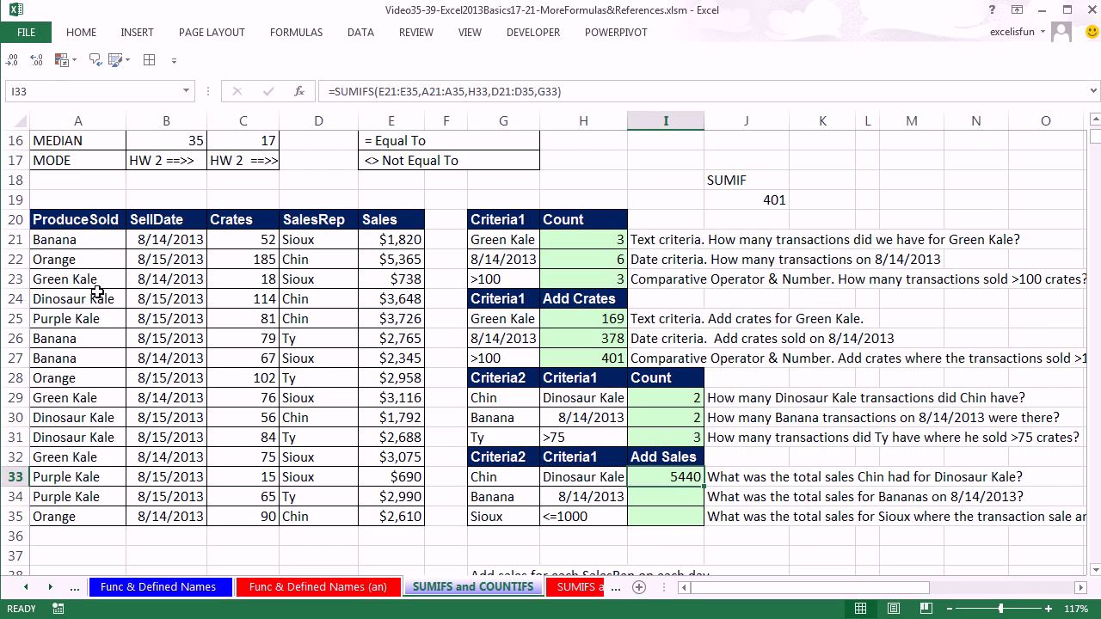
- Check the I33 total against the combined sales in E24 and E30, and review the formula's arguments
left_click(376, 299)
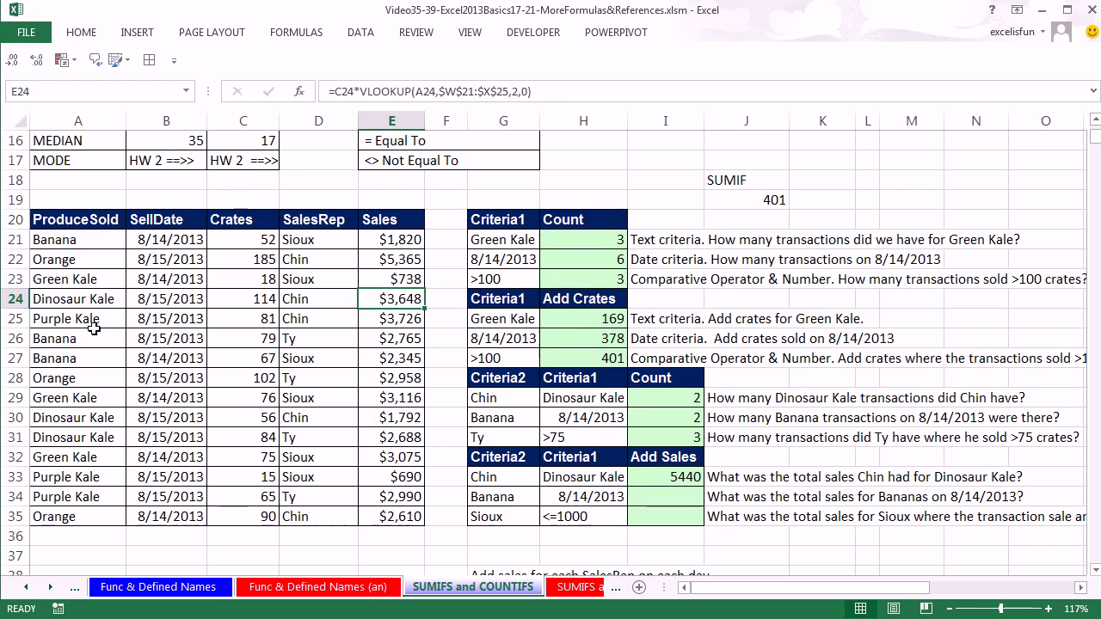
left_click(403, 418, "ctrl")
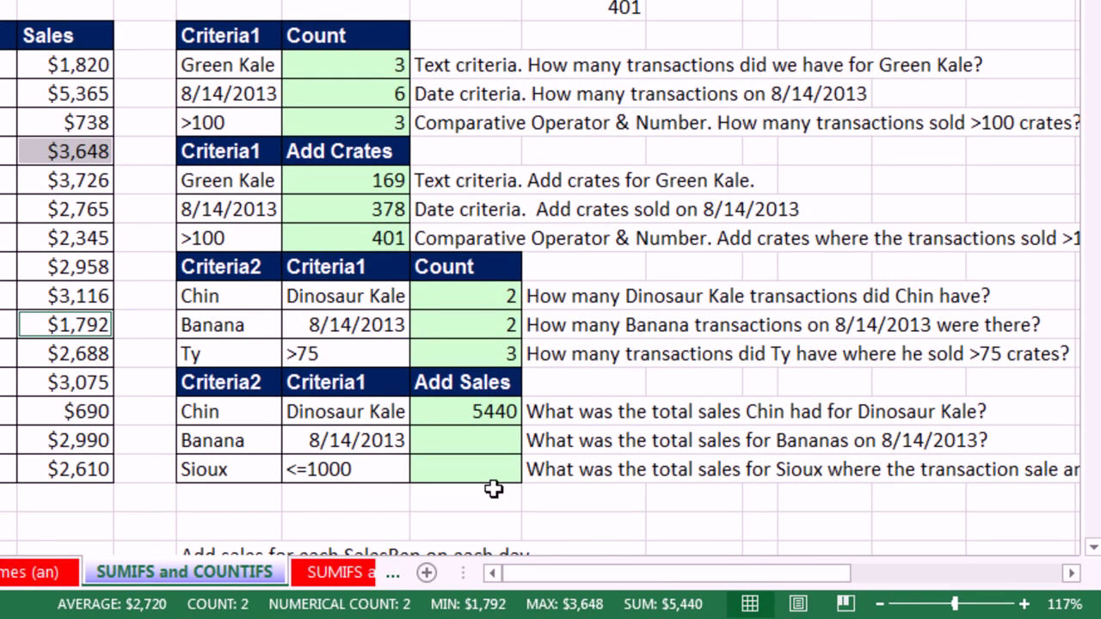
double_click(445, 411)
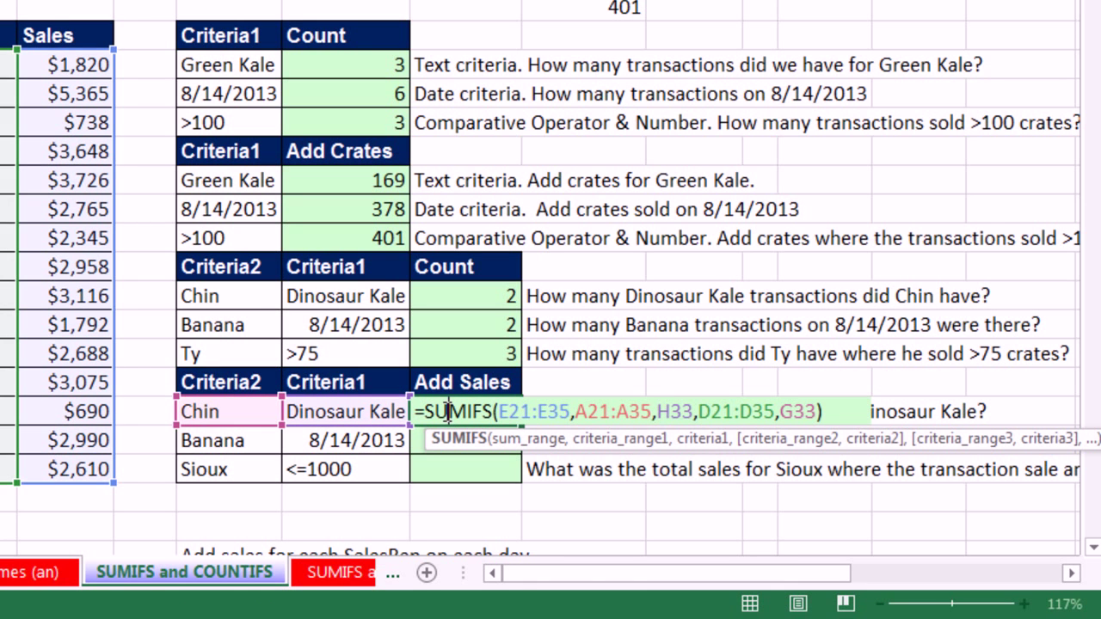
key("Escape")
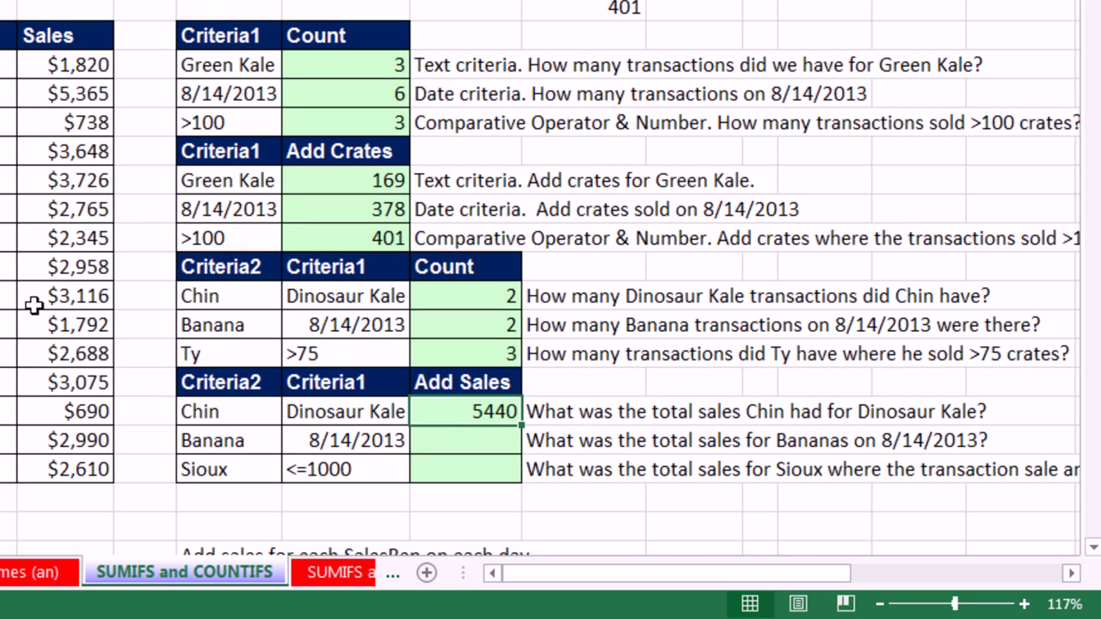
- Add the Banana sales made on 8/14/2013 in cell I34 with the formula =SUMIFS(E21:E35,B21:B35,H34,A21:A35,G34)
left_click(461, 443)
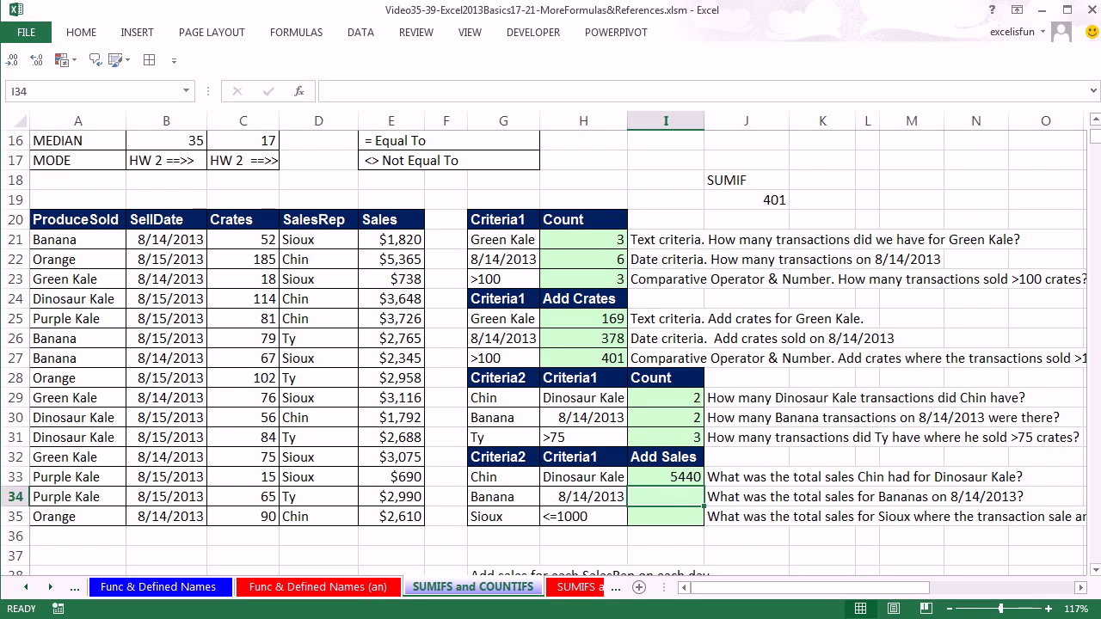
type("=sumif")
key("Down")
key("Tab")
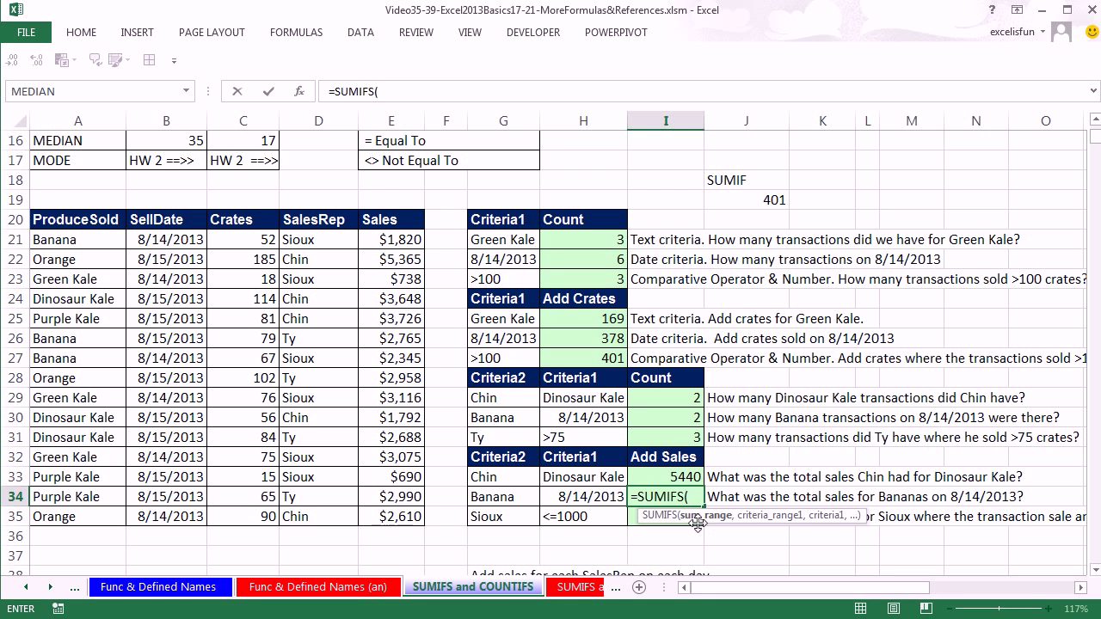
left_click_drag(383, 244, 401, 510)
type(",")
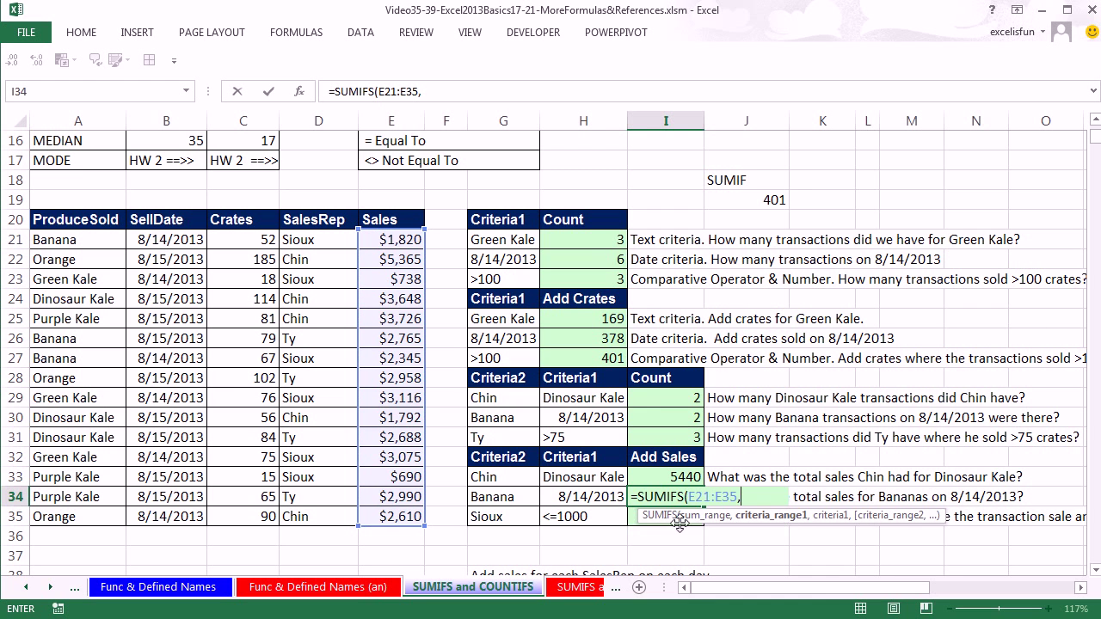
left_click_drag(175, 242, 172, 516)
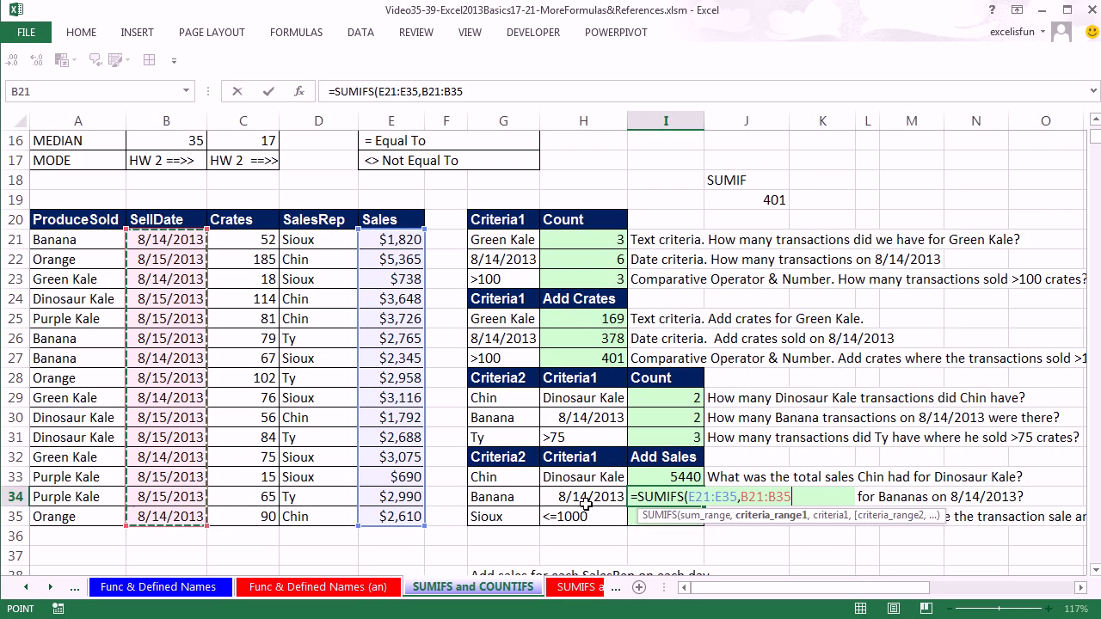
type(",")
left_click(594, 496)
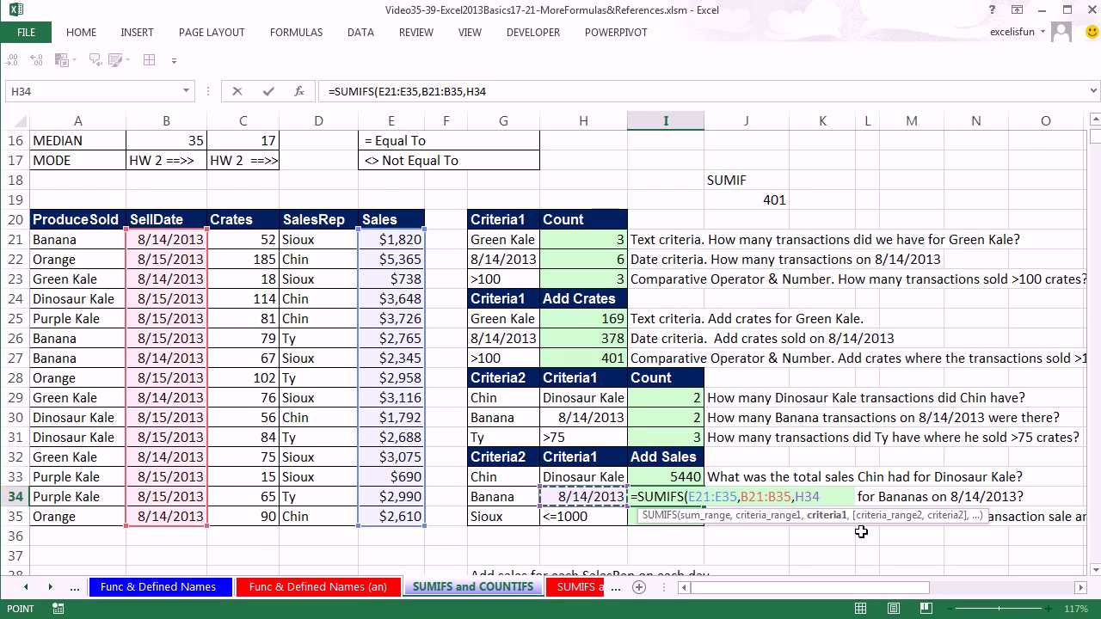
type(",")
left_click_drag(843, 516, 739, 516)
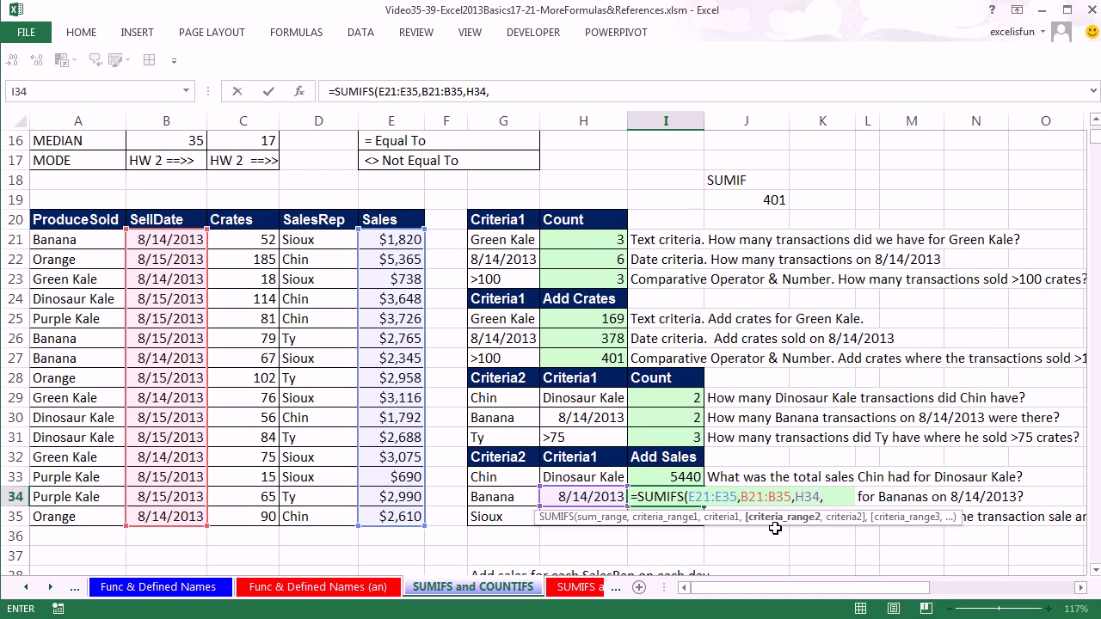
left_click_drag(80, 239, 79, 516)
type(",")
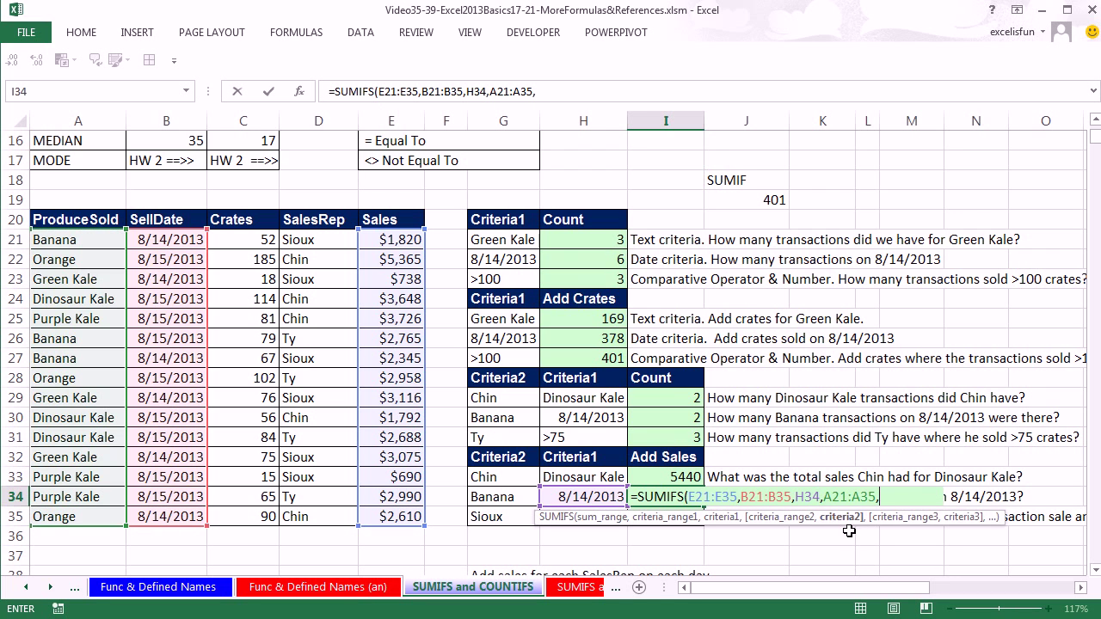
left_click(520, 498)
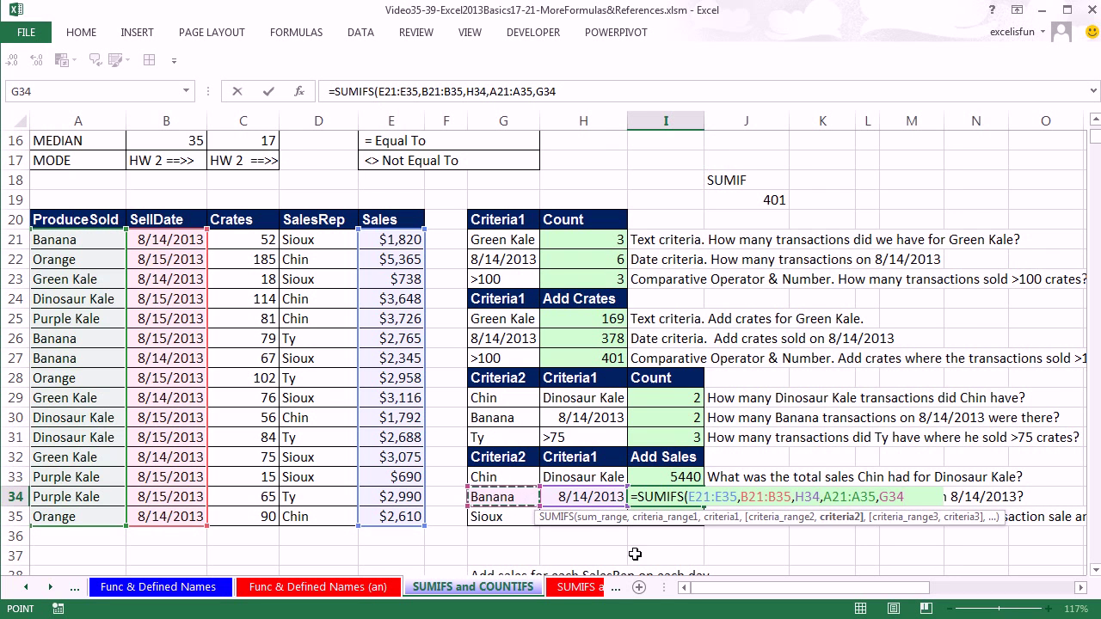
type(")")
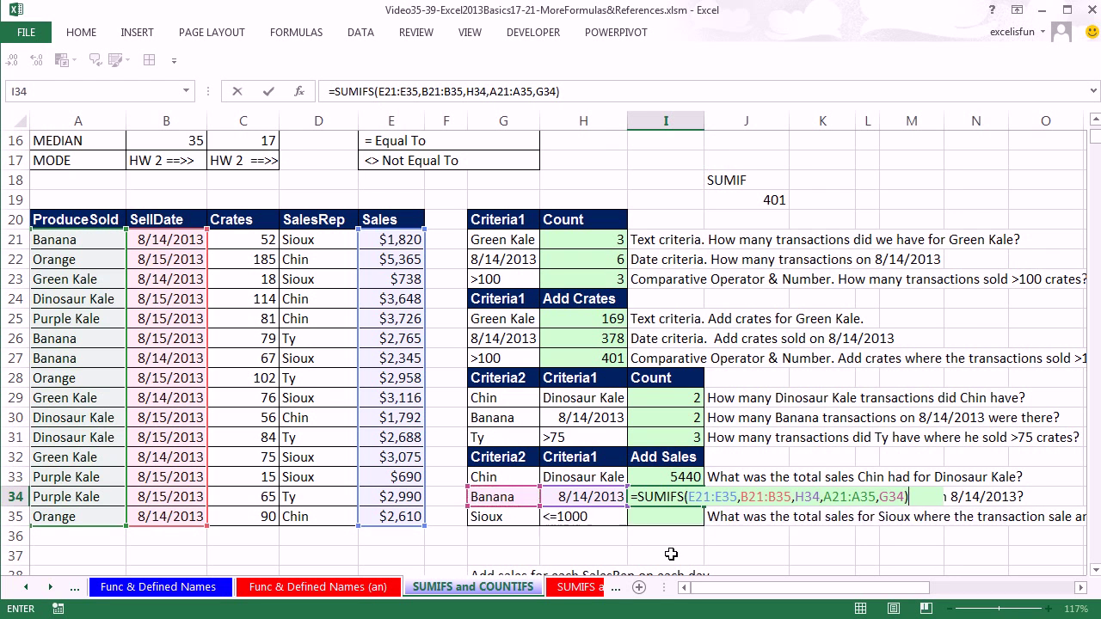
key("Return")
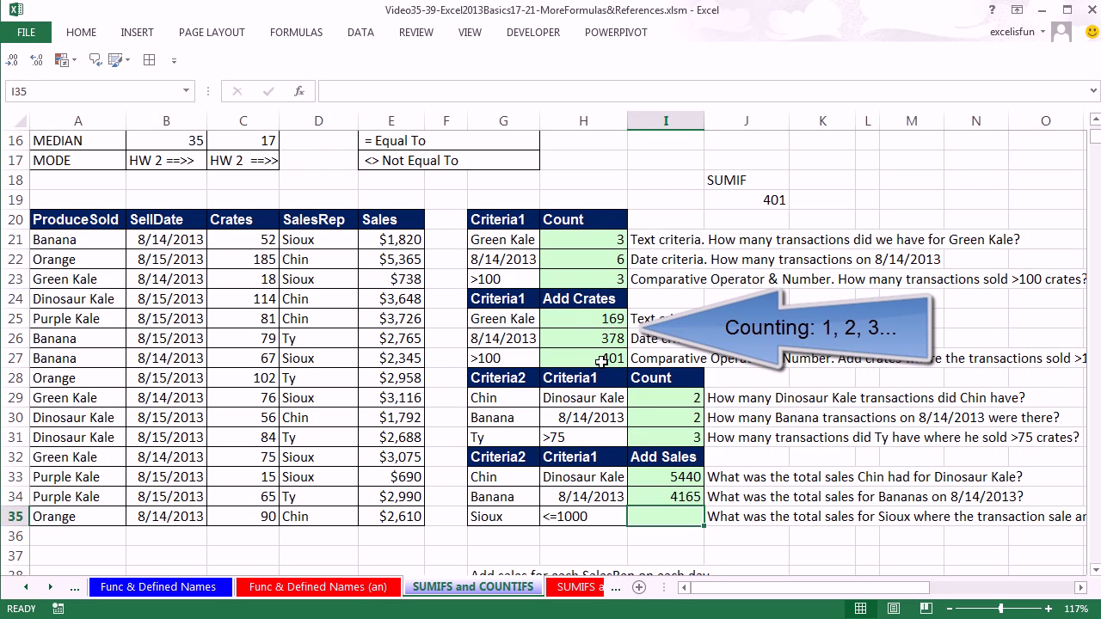
- Format the Add Sales cells I33:I35 as Currency with the $ symbol and zero decimal places
left_click_drag(672, 475, 668, 516)
key("ctrl+1")
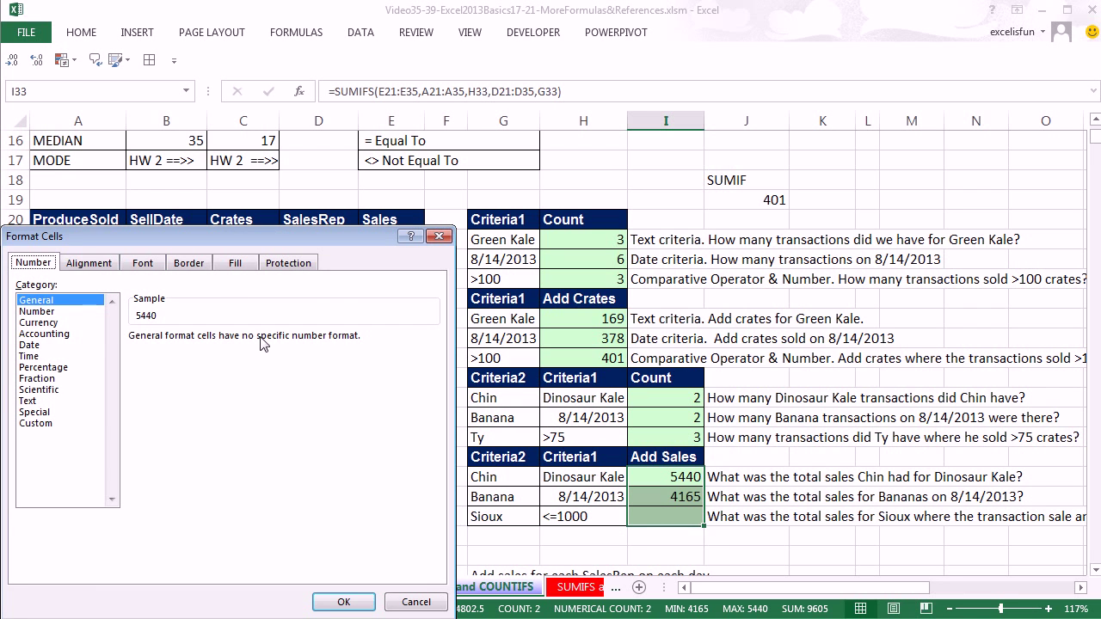
left_click(45, 324)
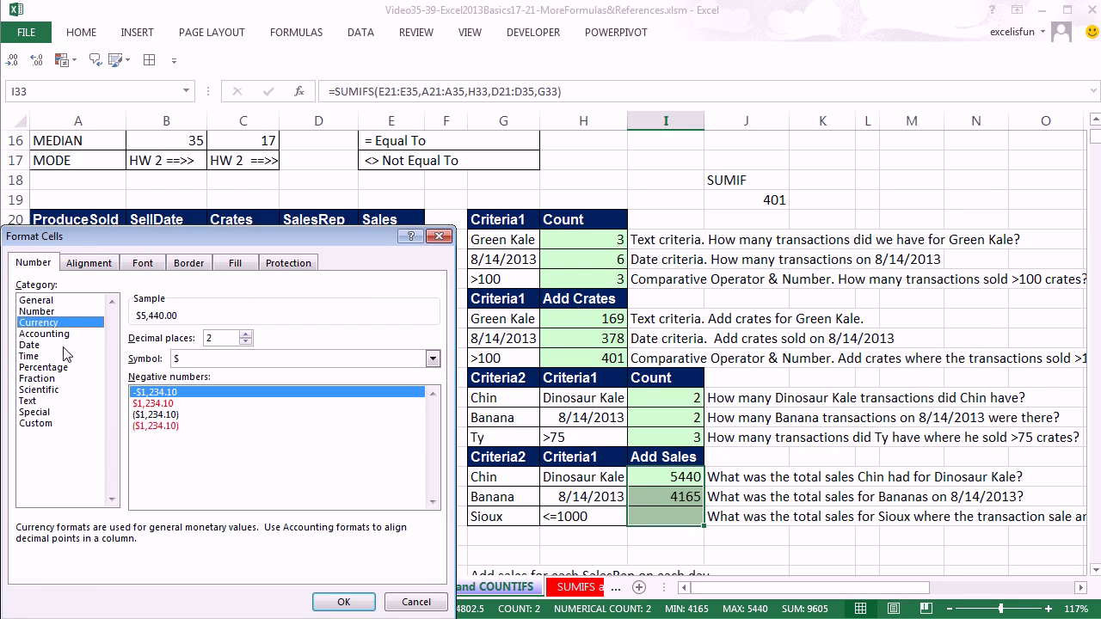
left_click(246, 342)
left_click(246, 342)
left_click(345, 601)
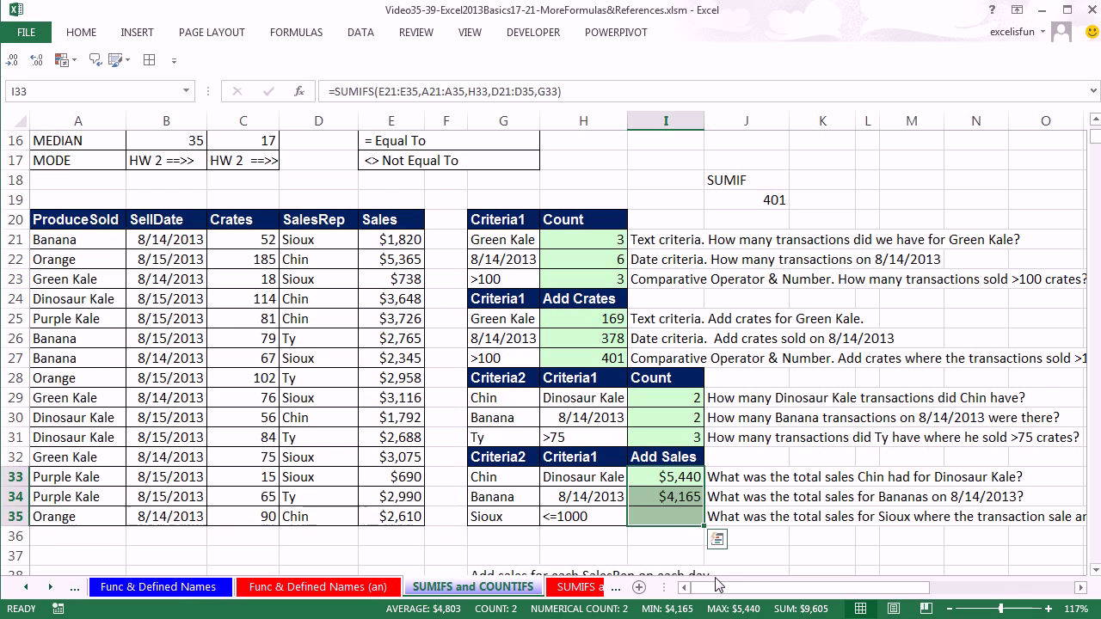
- Examine the SalesRep and Sales columns as the criteria ranges for the question in row 35
left_click(661, 522)
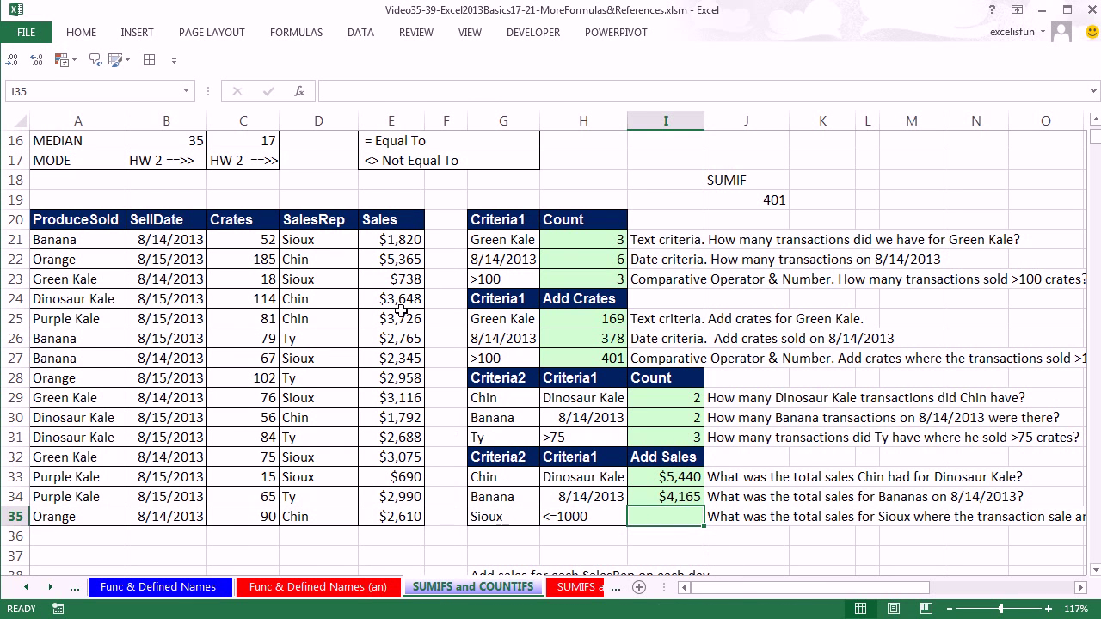
left_click_drag(329, 239, 312, 519)
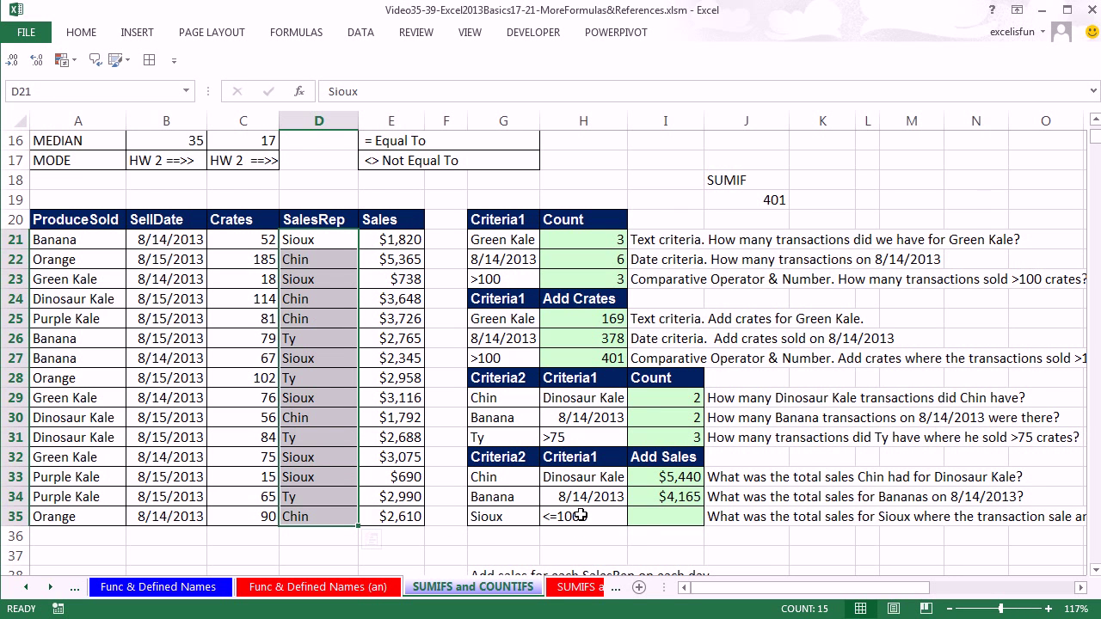
left_click_drag(397, 240, 394, 511, "ctrl")
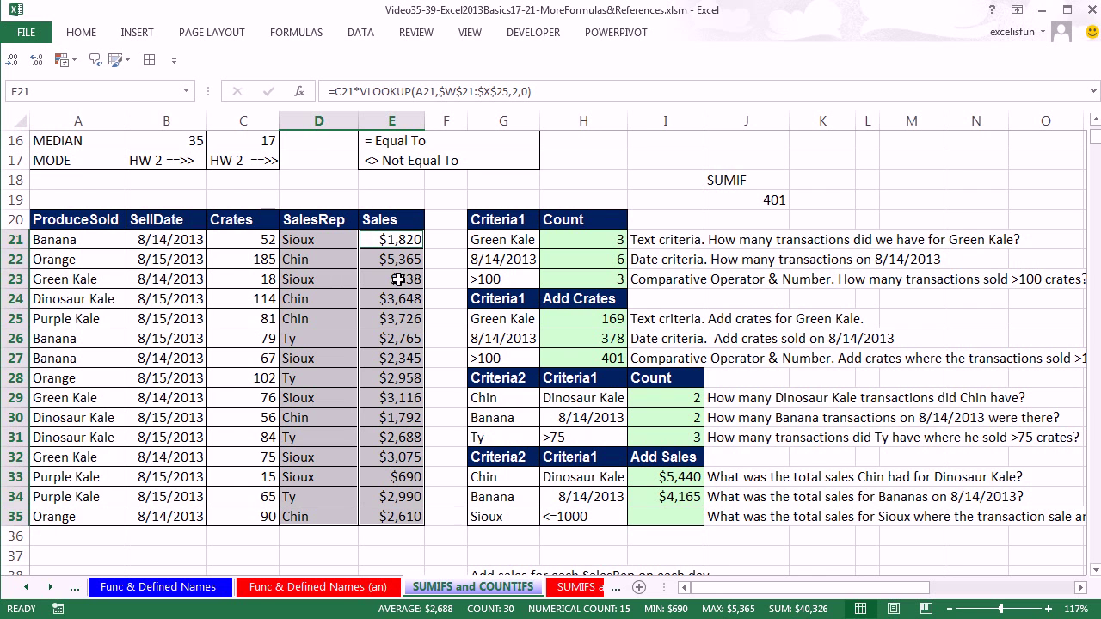
- Add the G35 sales rep's sales of <=1000 in cell I35 with the formula =SUMIFS(E21:E35,E21:E35,H35,D21:D35,G35)
left_click(694, 520)
type("=sumifs")
key("Tab")
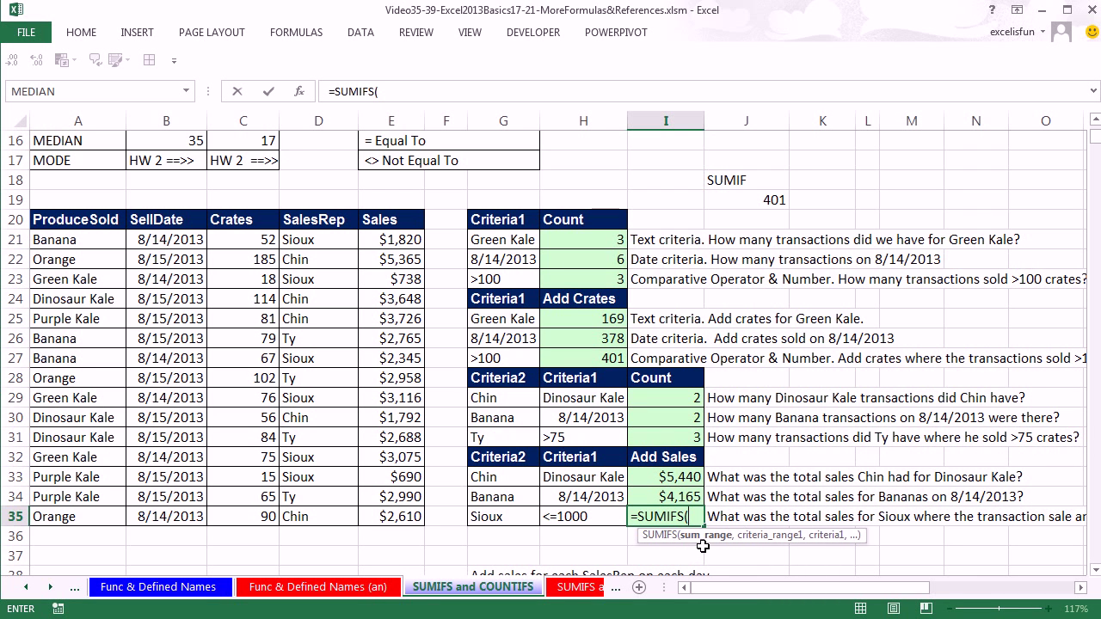
left_click_drag(386, 241, 387, 519)
type(",")
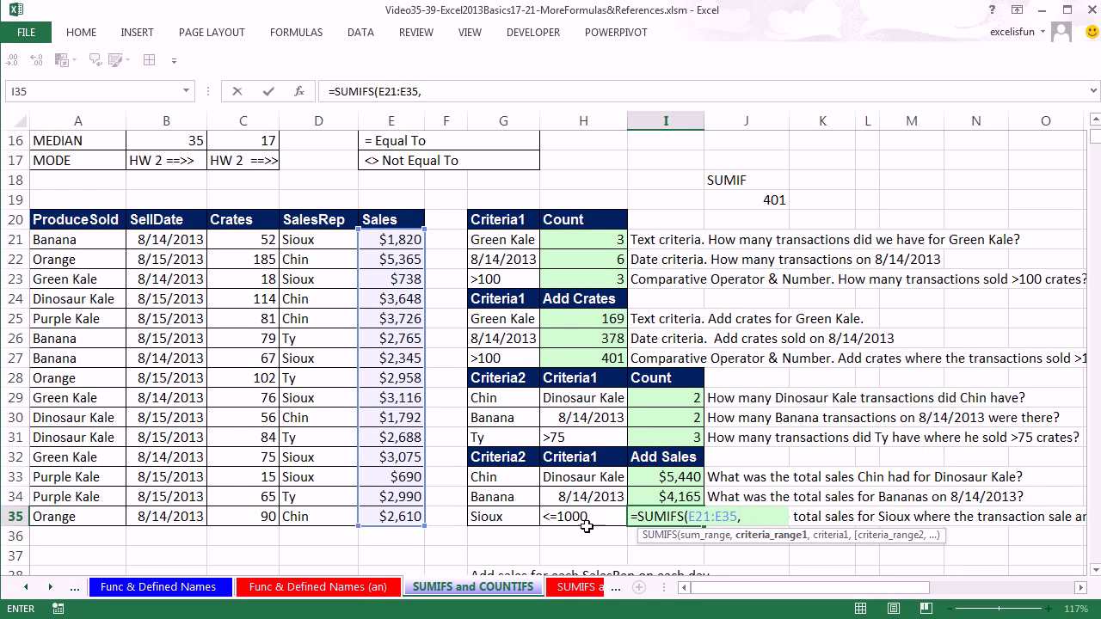
left_click_drag(392, 241, 387, 518)
type(",")
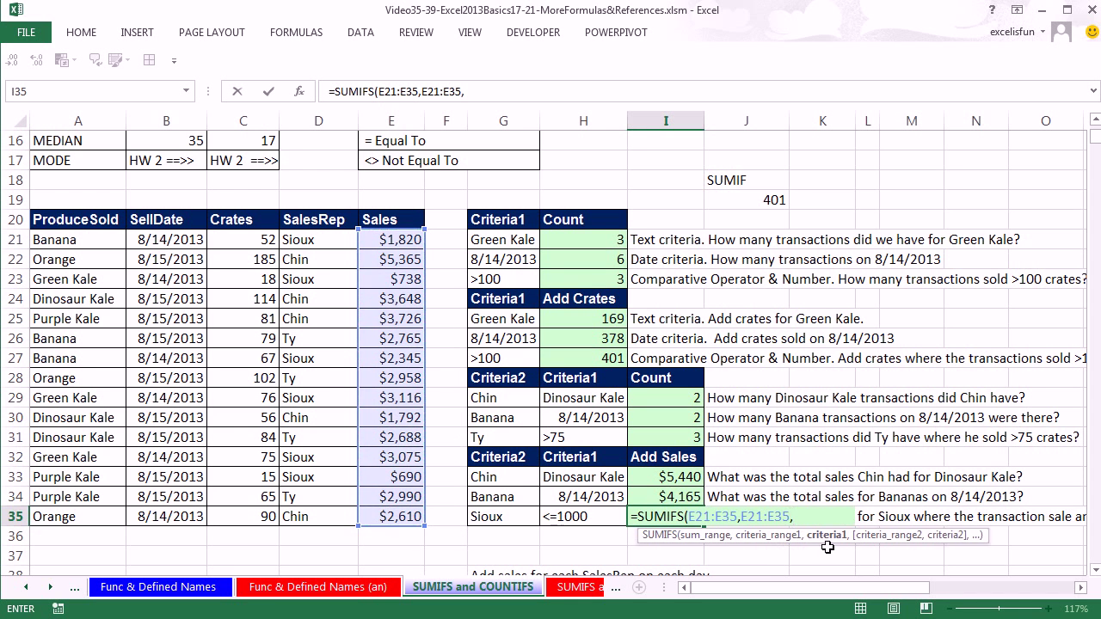
left_click(600, 515)
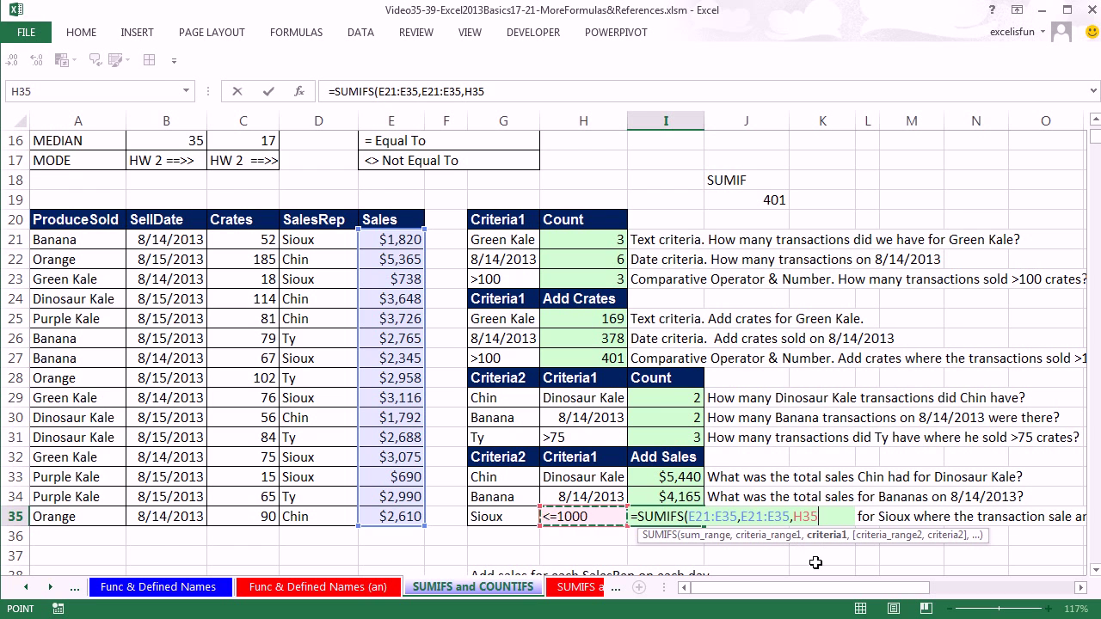
type(",")
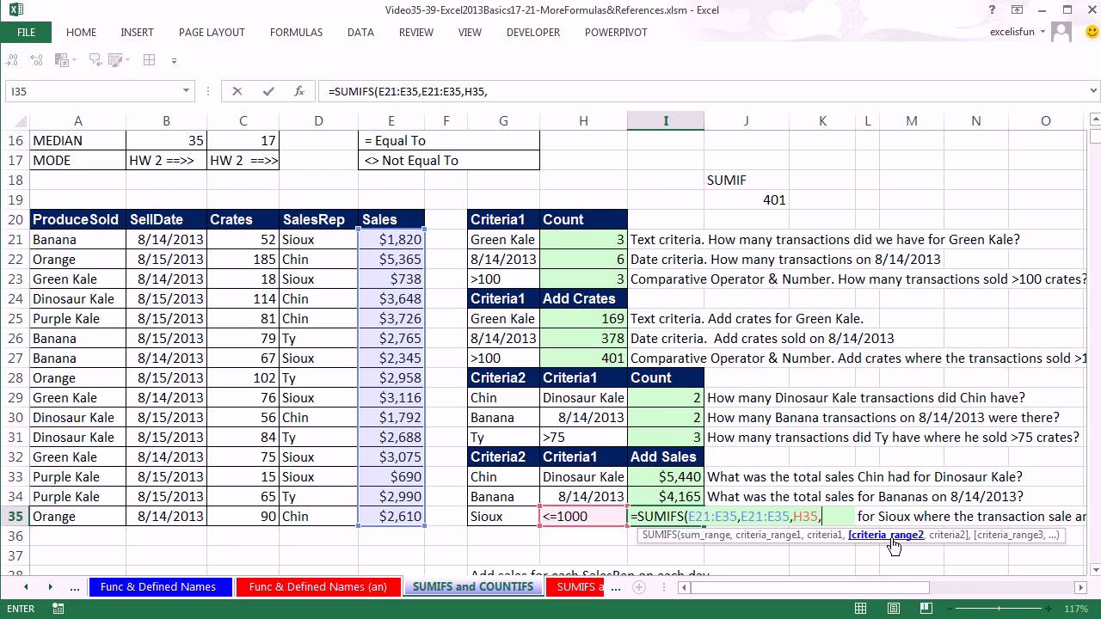
left_click_drag(849, 540, 767, 546)
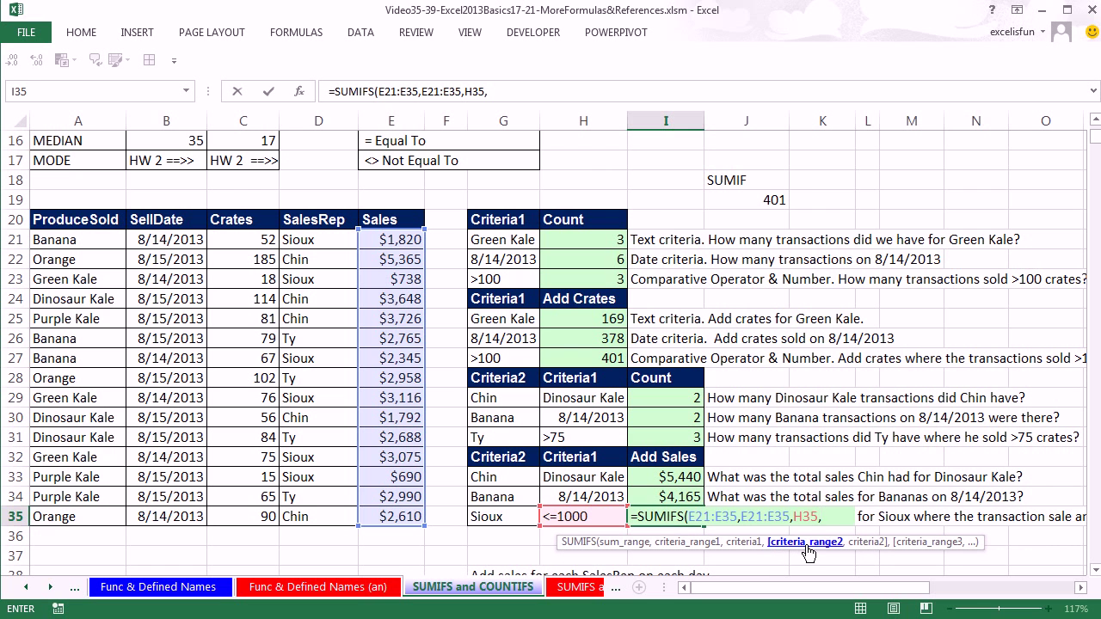
left_click_drag(327, 240, 331, 514)
type(",")
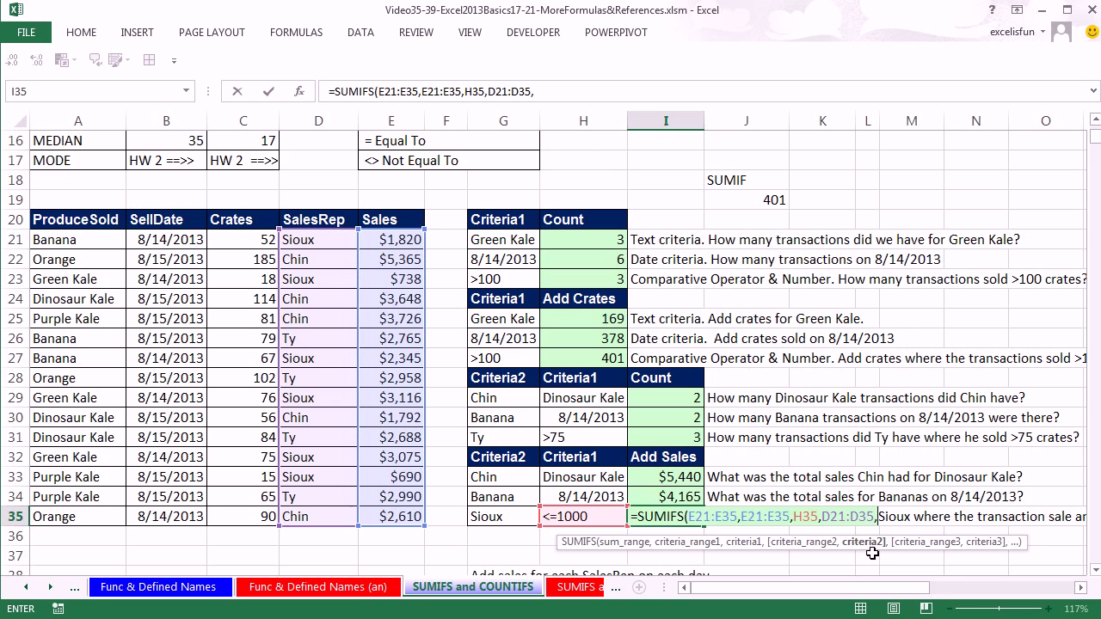
left_click(520, 516)
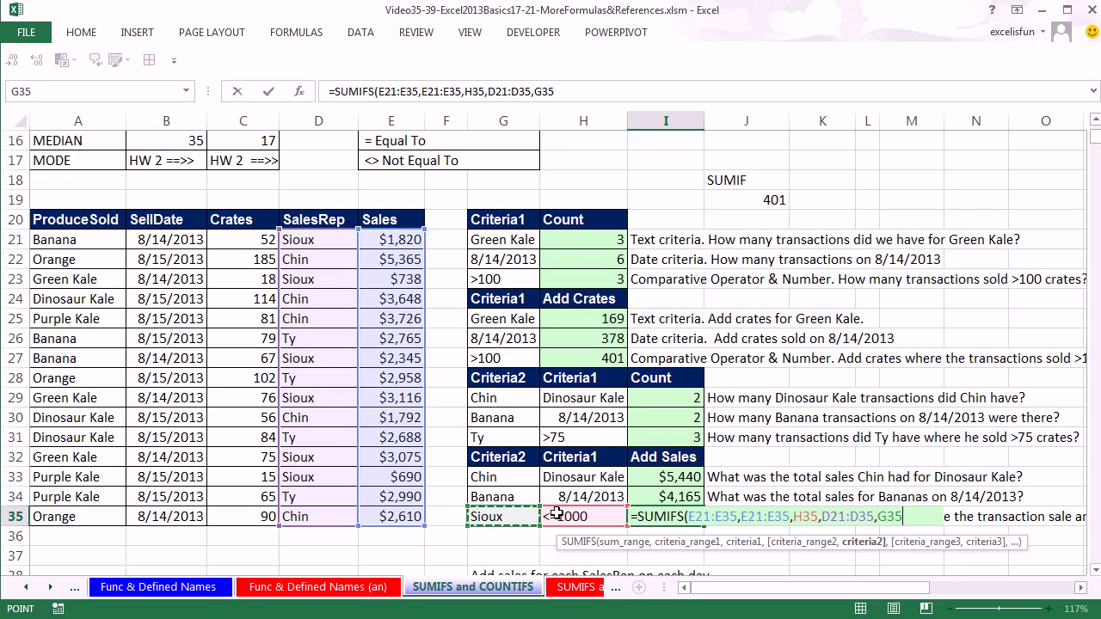
key("ctrl+Return")
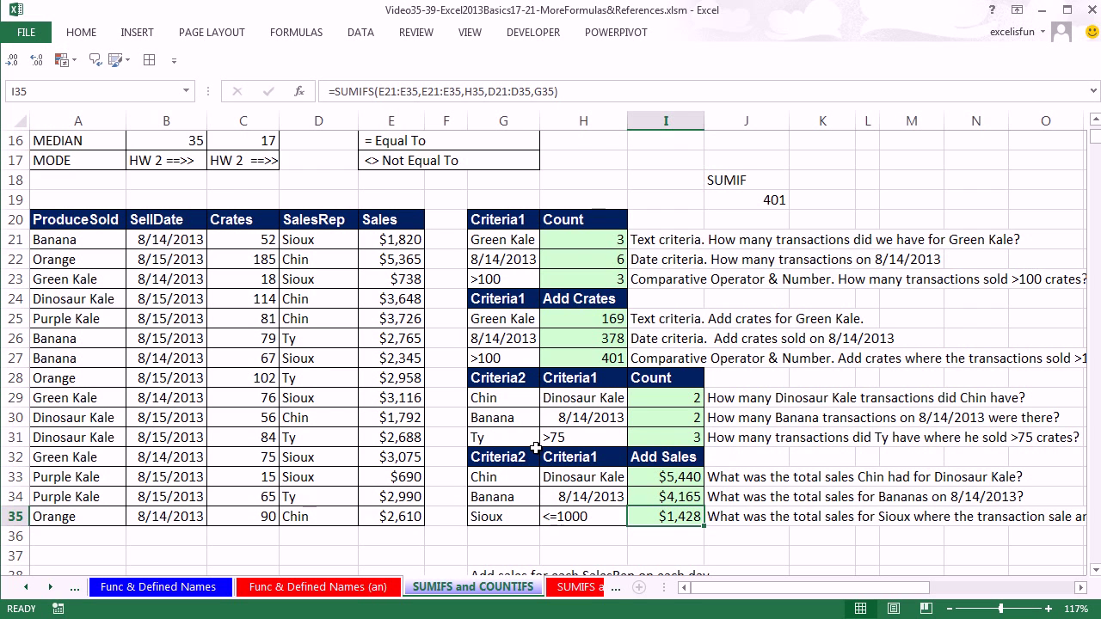
- Check the I35 total against the combined sales in E23 and E33
left_click(384, 277)
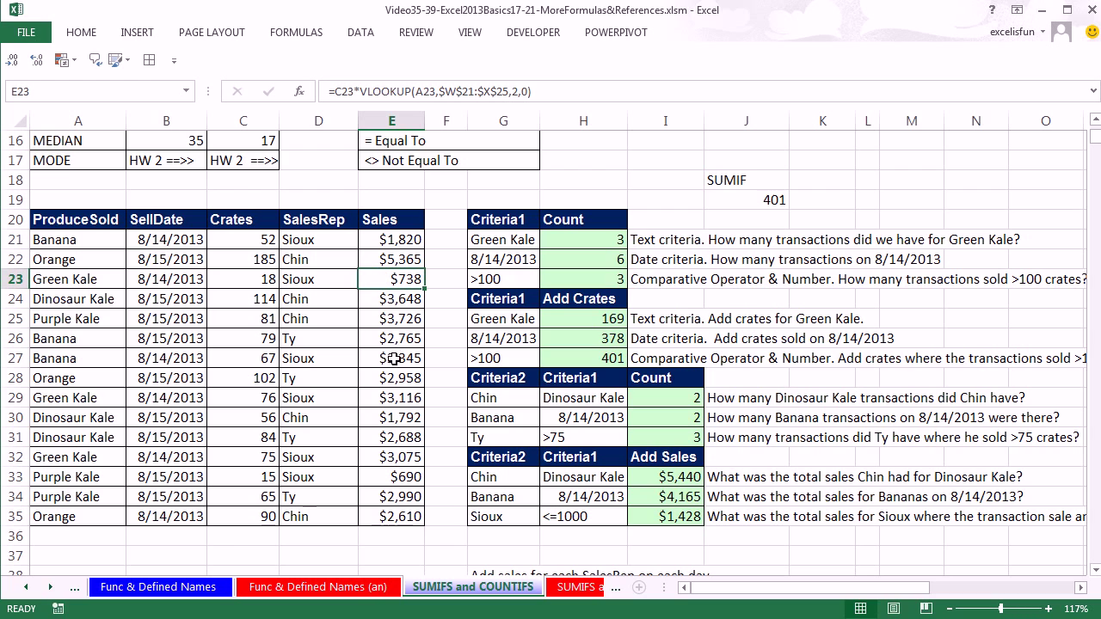
left_click(391, 472, "ctrl")
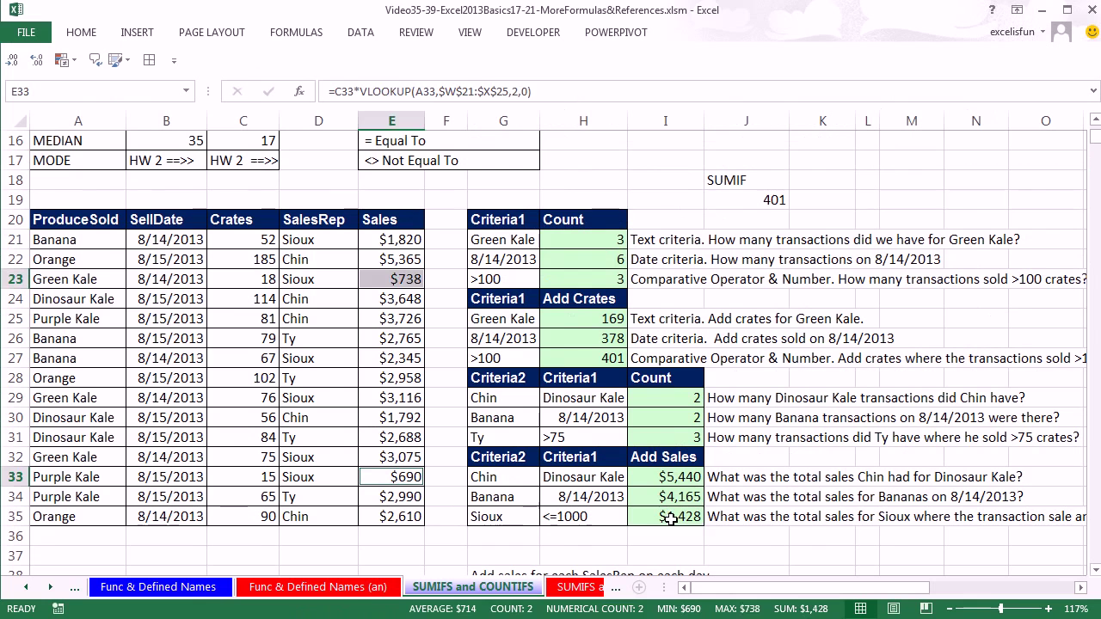
left_click(533, 482)
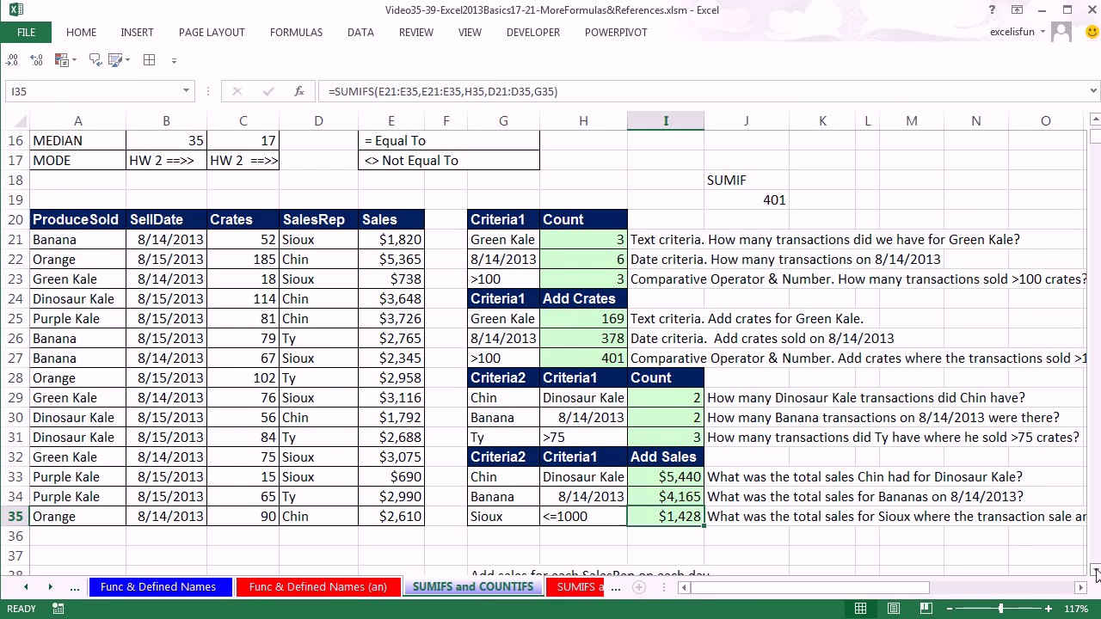
- Examine the SellDate and SalesRep criteria in G40:H45 and the matching data columns for adding sales per rep per day, ending on cell I40
scroll(1096, 572, "down", 3)
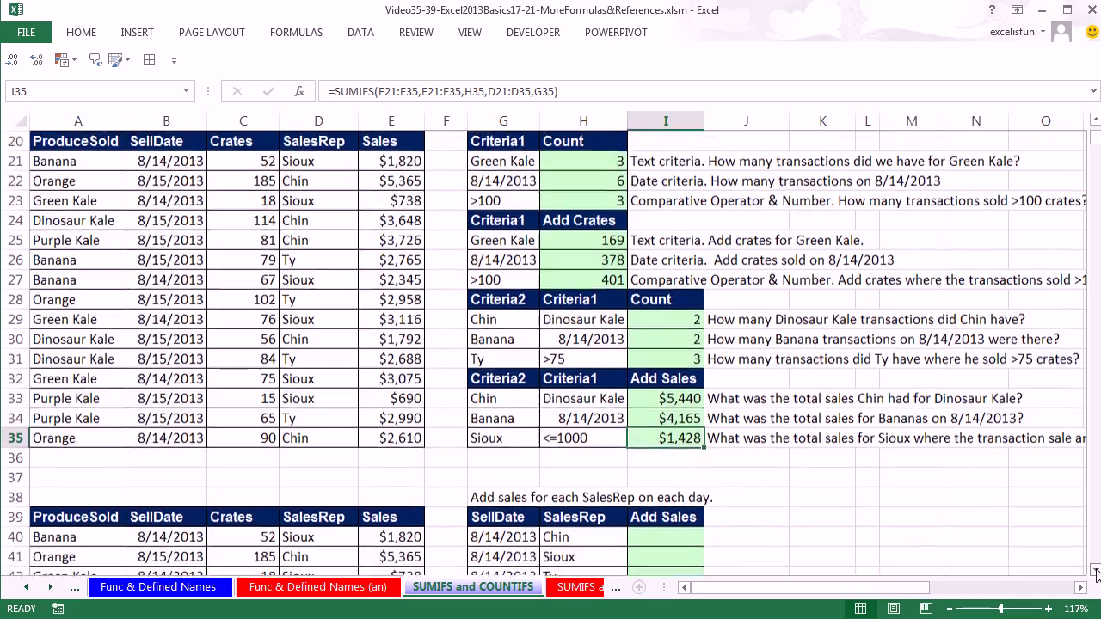
scroll(1096, 572, "down", 3)
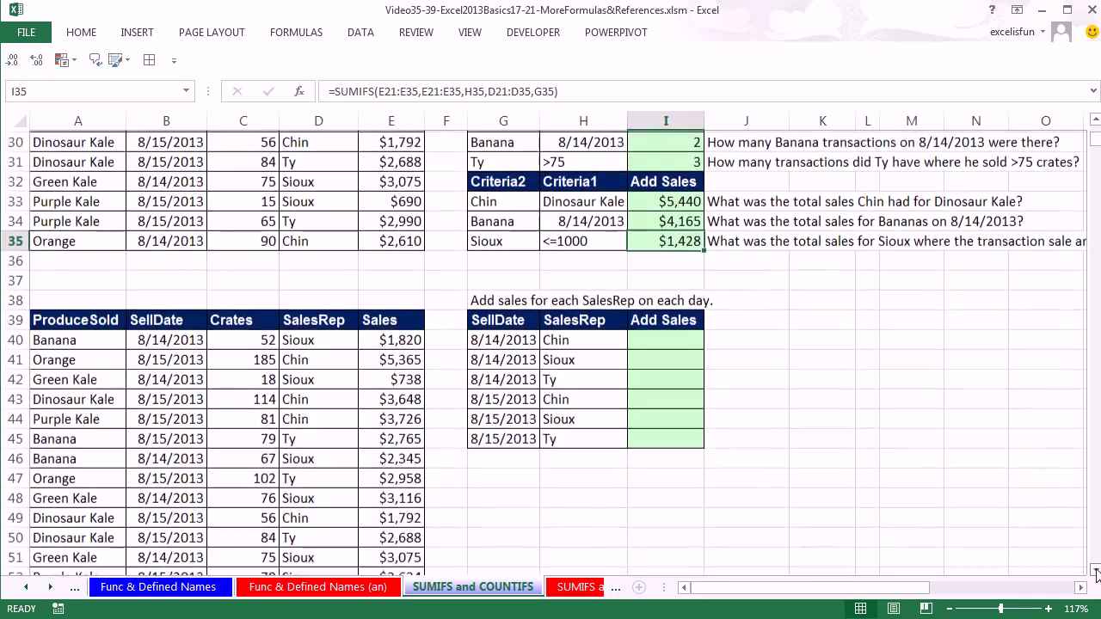
scroll(1096, 572, "down", 1)
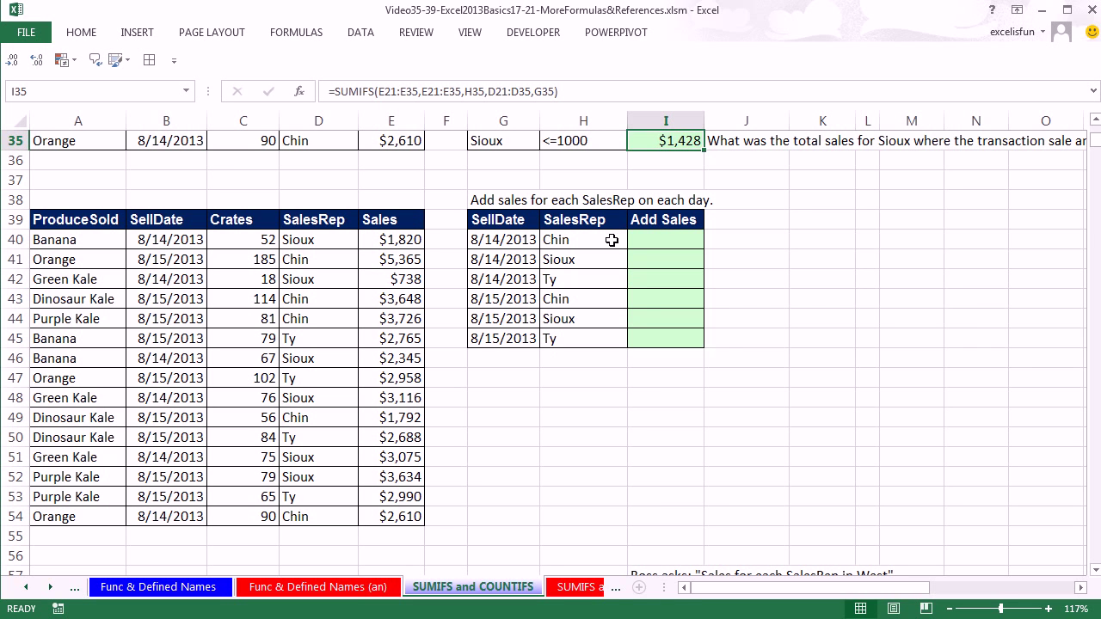
left_click(516, 241)
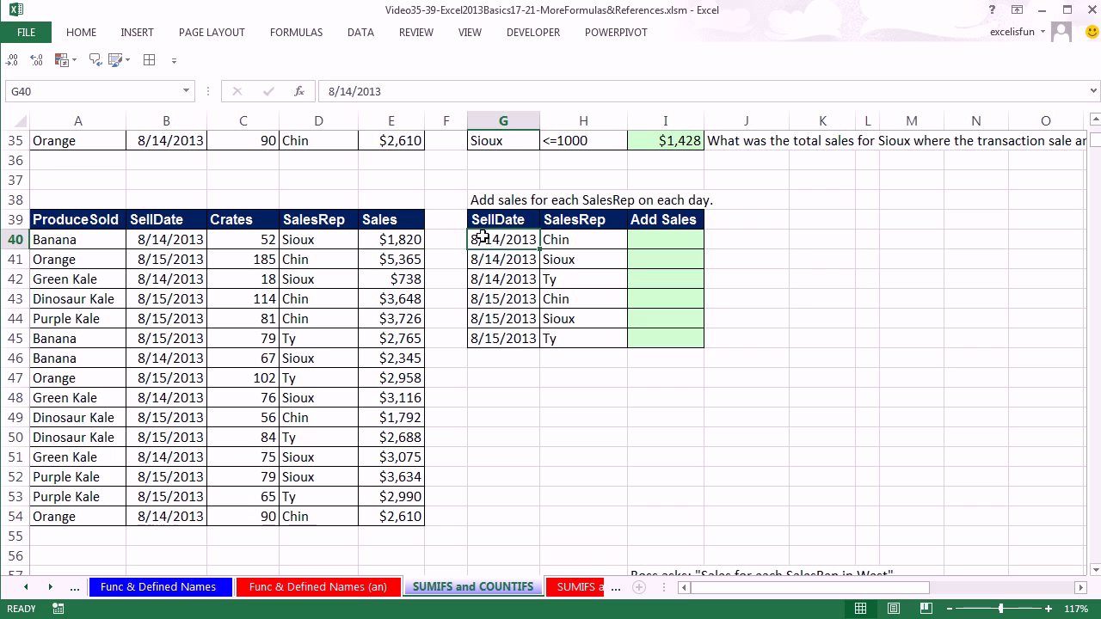
left_click_drag(303, 237, 312, 514)
left_click(567, 239)
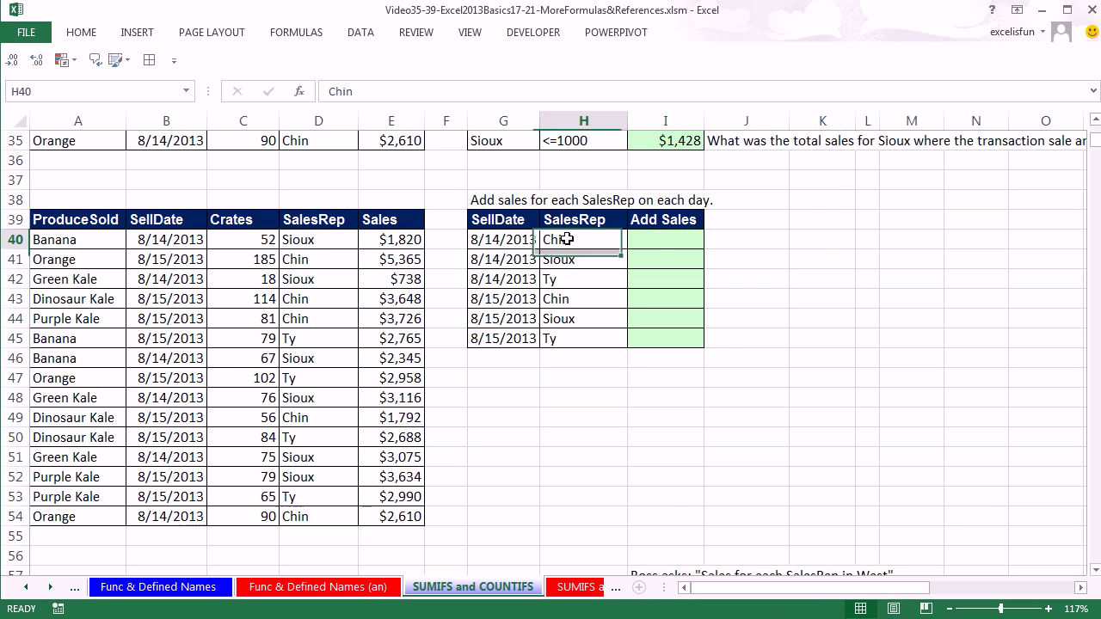
left_click(663, 240)
left_click_drag(517, 238, 514, 277)
left_click_drag(565, 239, 506, 337)
left_click_drag(565, 299, 571, 337)
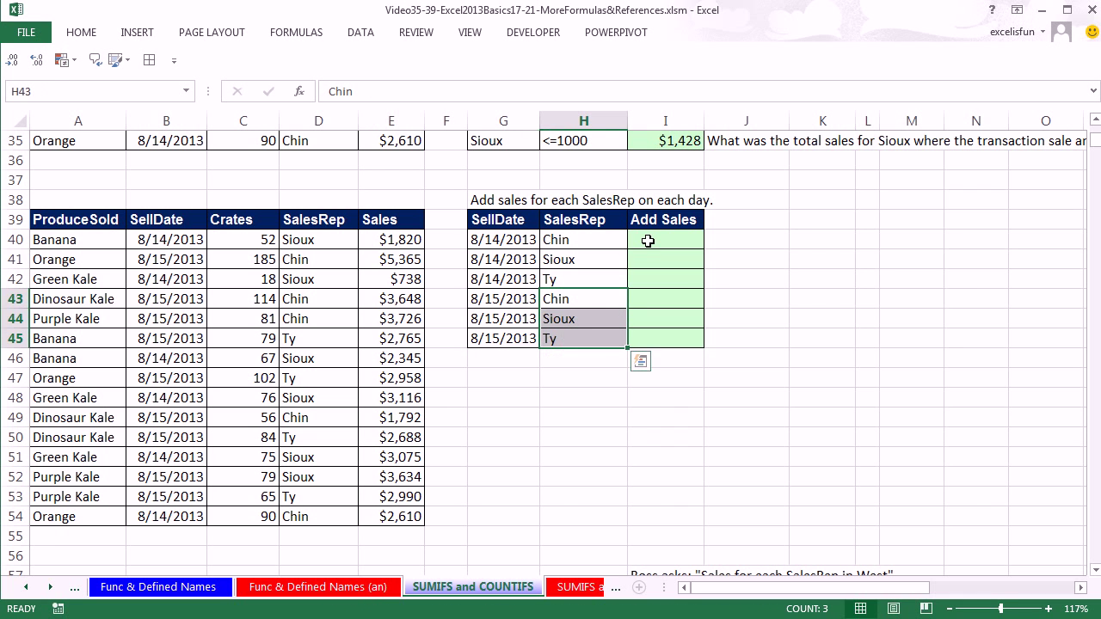
left_click(644, 240)
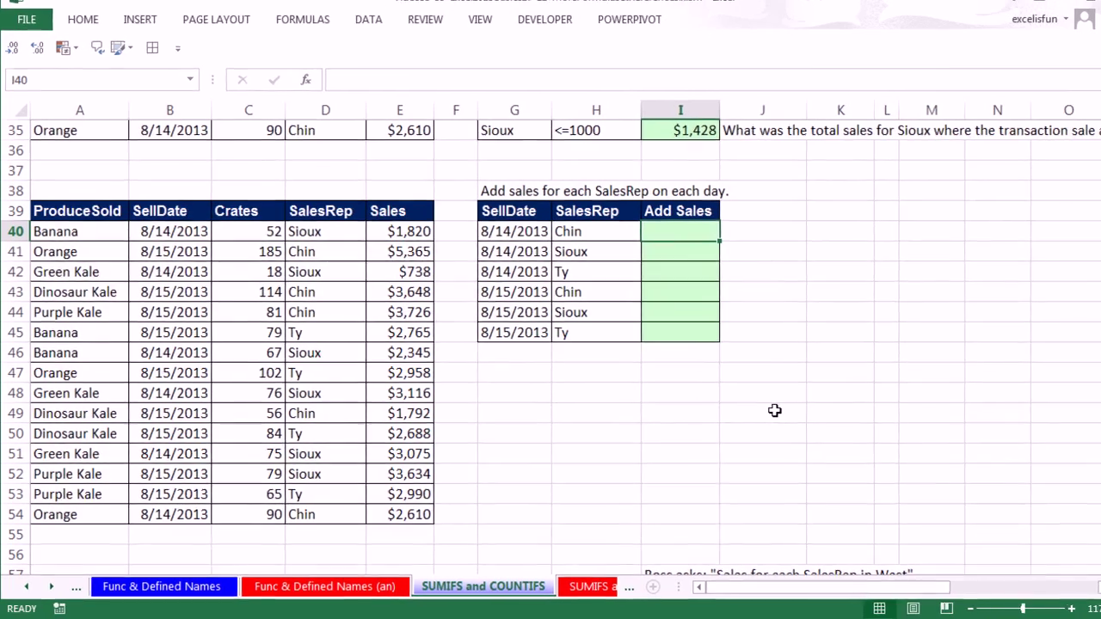
- Start a SUMIFS formula in I40 with the Sales column locked as the sum range, $E$40:$E$54
type("=sumifs")
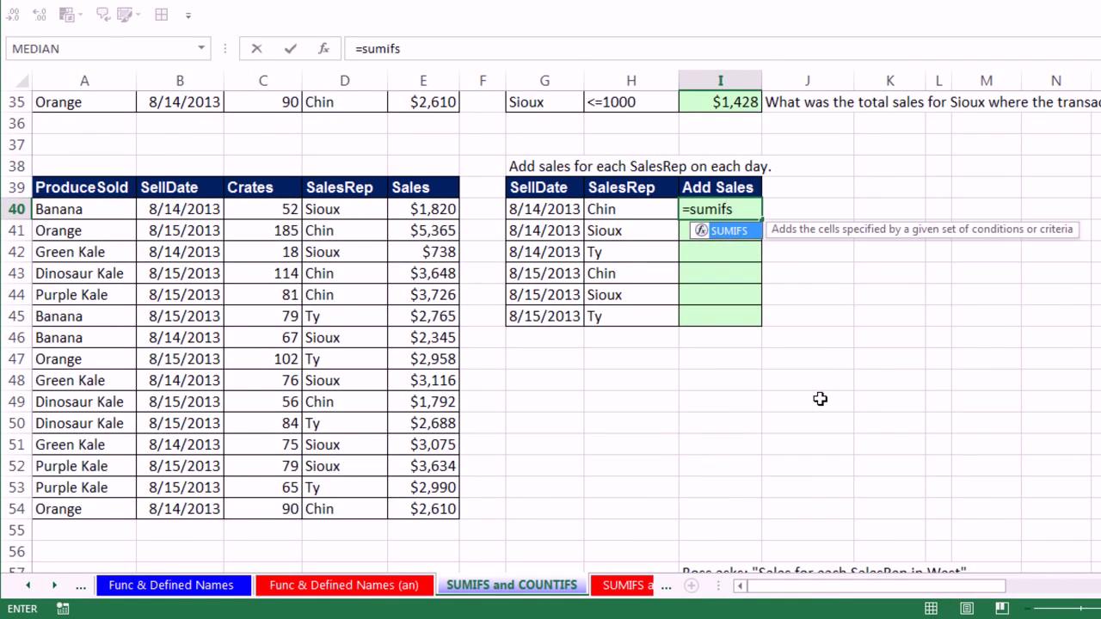
key("Tab")
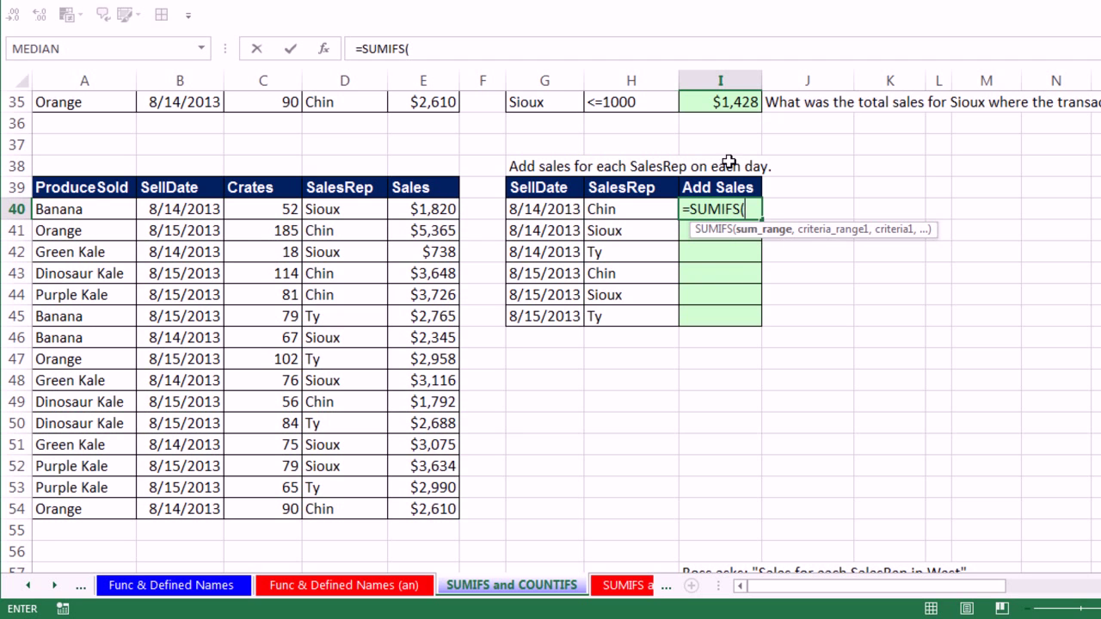
left_click(428, 210)
left_click_drag(427, 222, 422, 509)
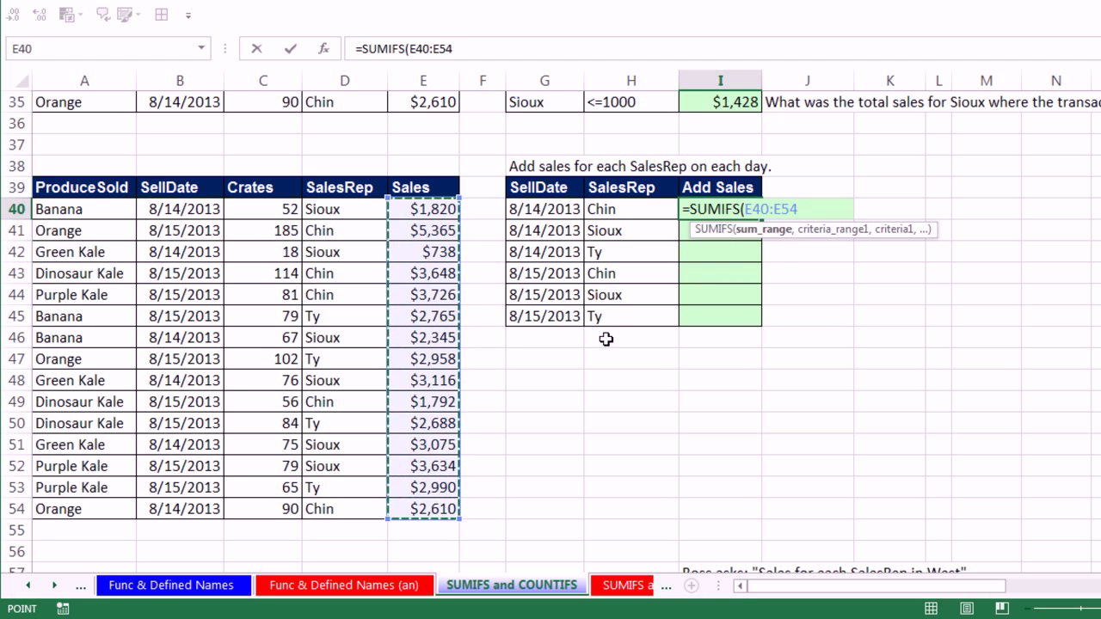
key("F4")
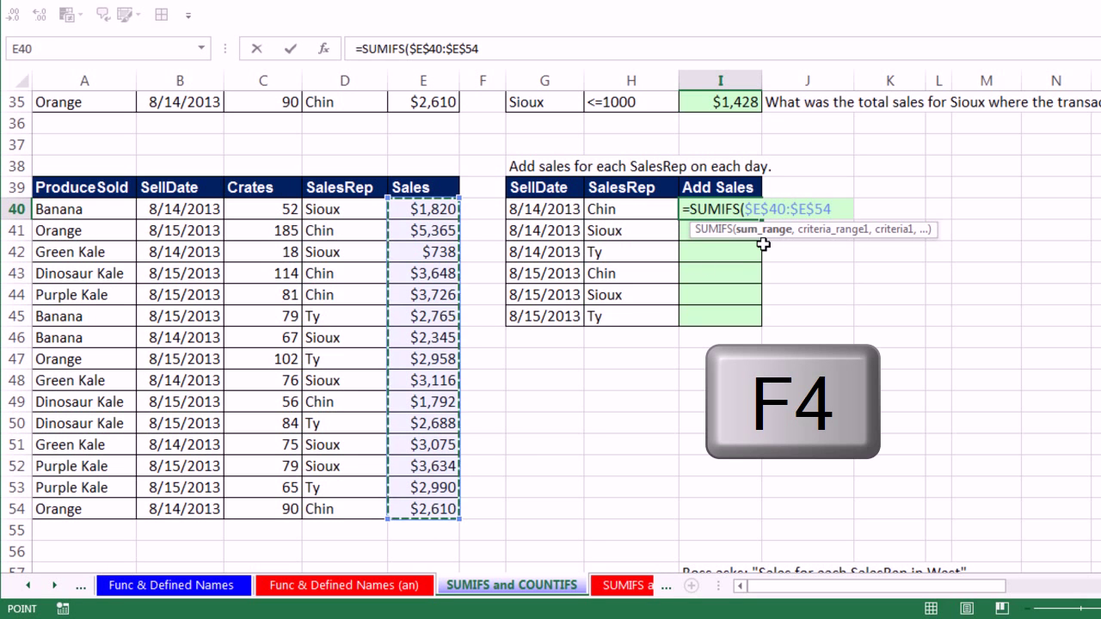
type(",")
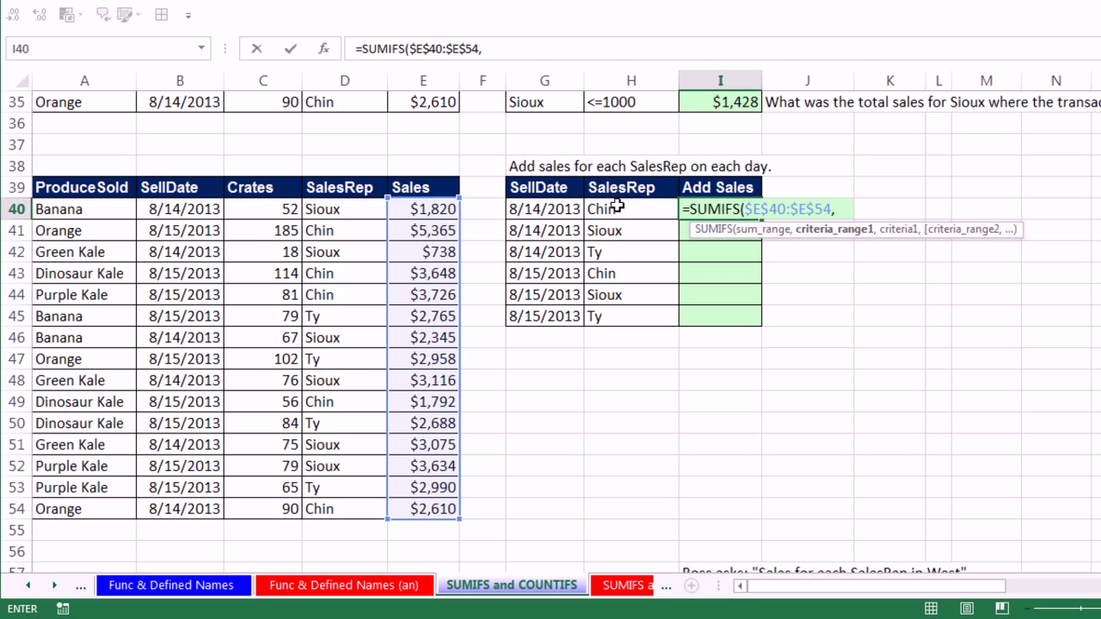
- Add the SellDate column as the first criteria range, $B$40:$B$54, with the relative reference G40 as its criterion
left_click_drag(193, 204, 211, 508)
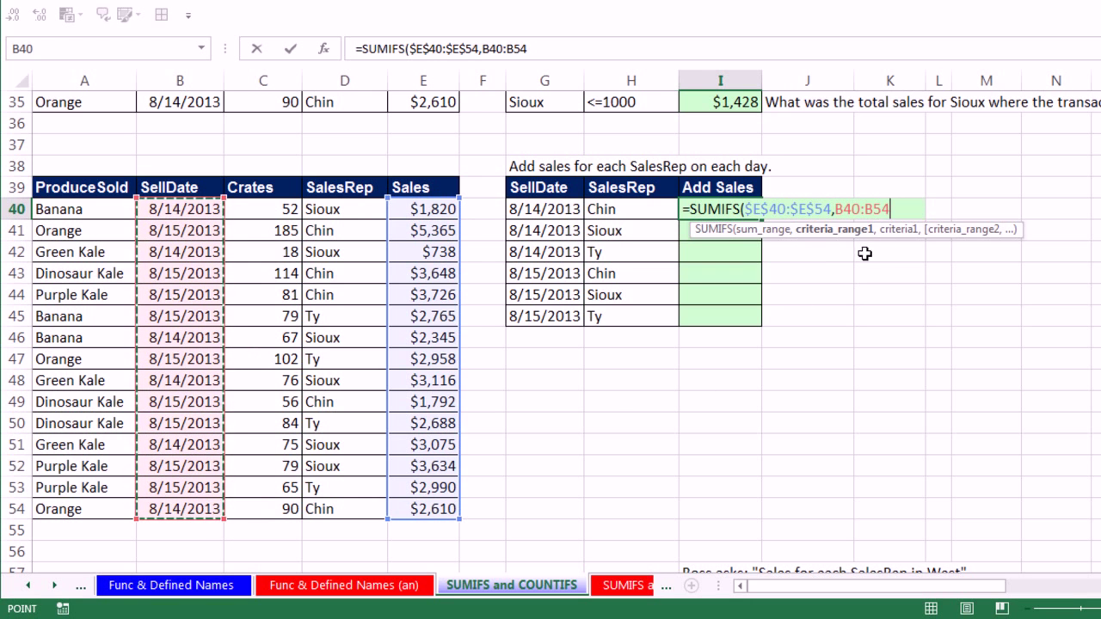
key("F4")
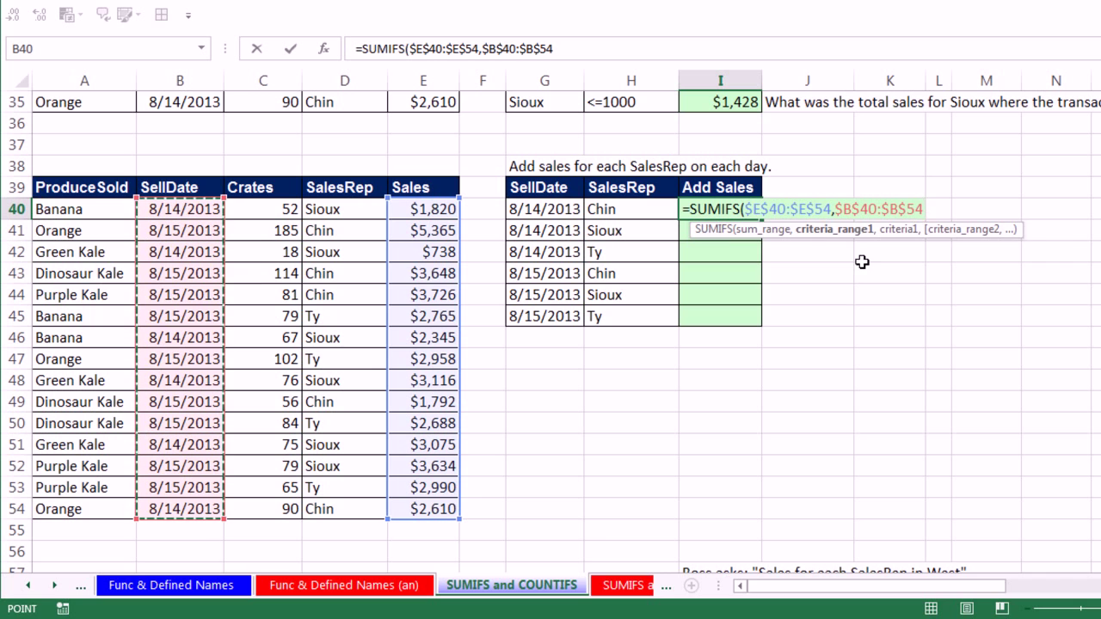
type(",")
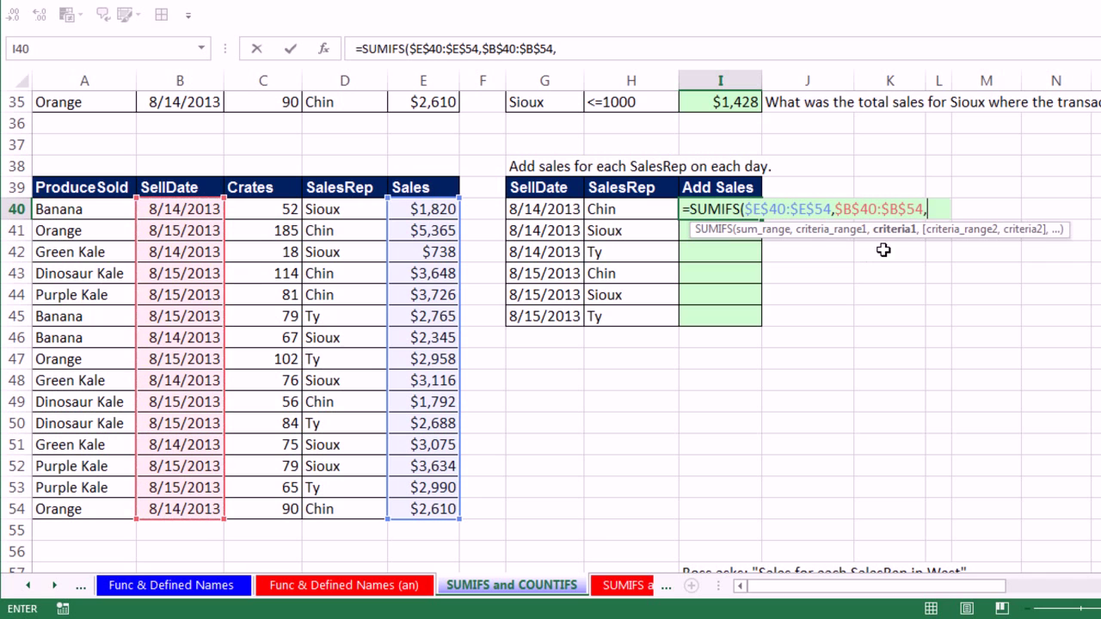
left_click(559, 212)
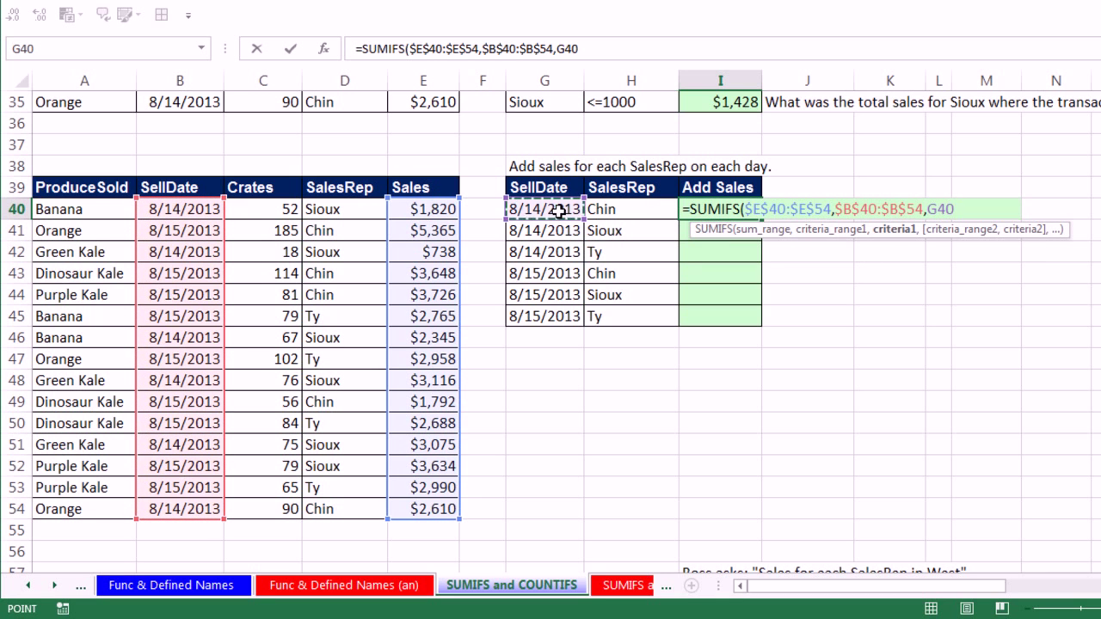
type(",")
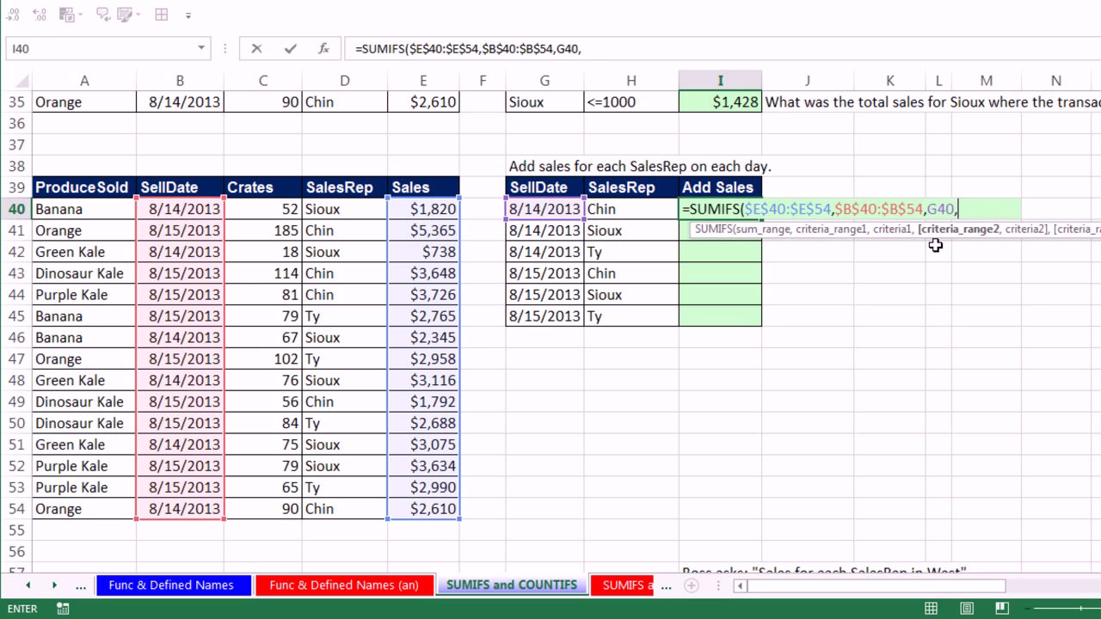
- Add the SalesRep range $D$40:$D$54 with criterion H40 and enter the I40 formula, keeping the cell selected
left_click_drag(339, 209, 346, 510)
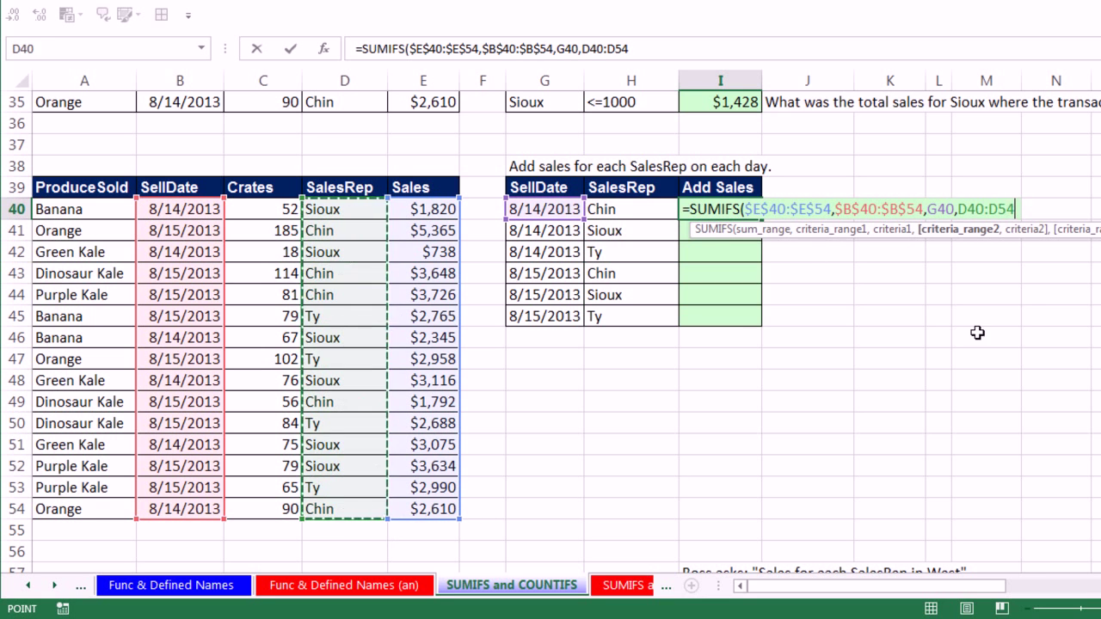
key("F4")
type(",")
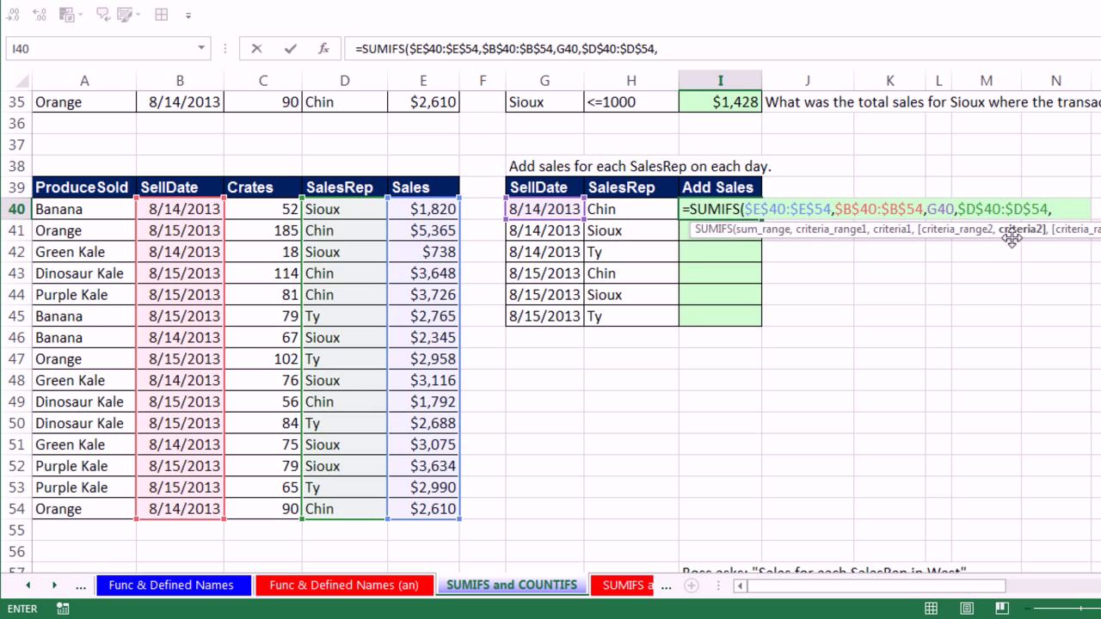
left_click(618, 213)
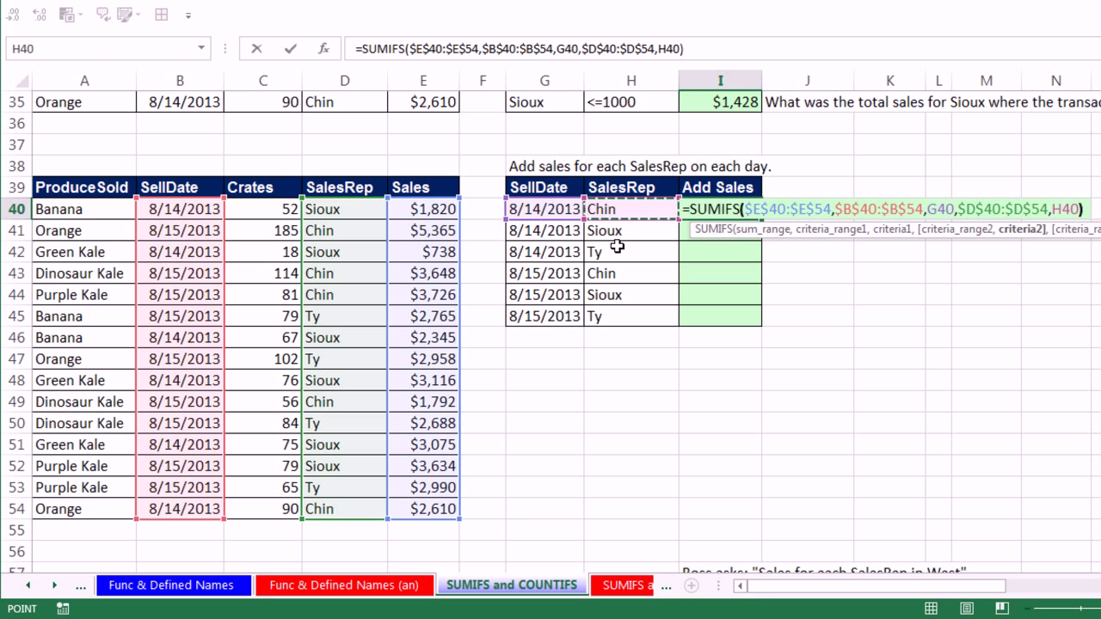
type(")")
key("ctrl+Return")
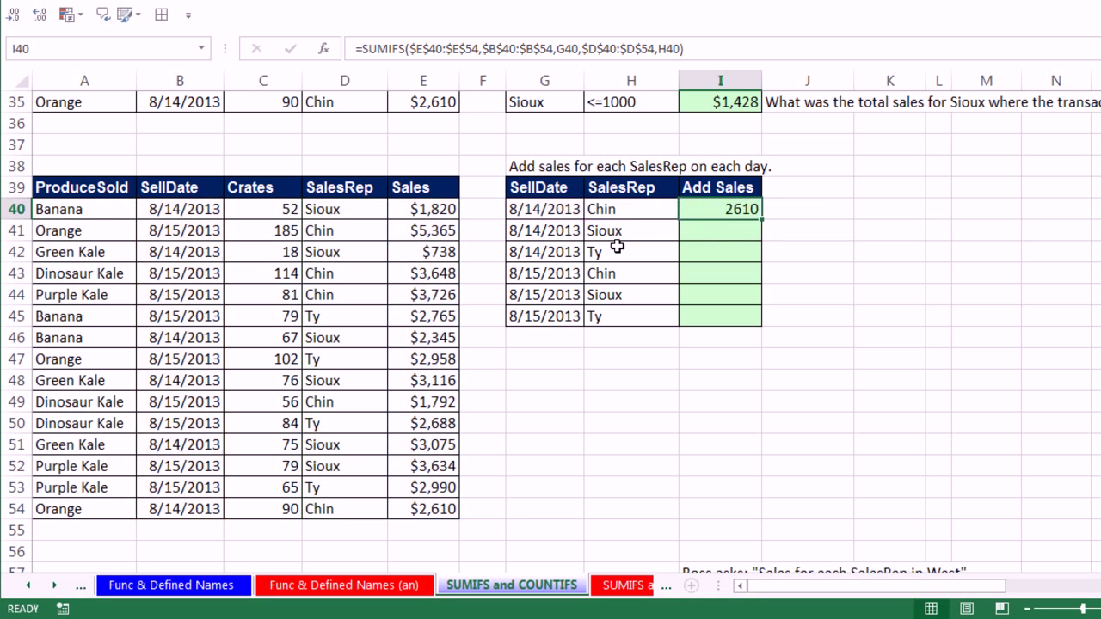
- Fill the I40 formula down to I45 and check the cell references in the last row, ending on I42
double_click(762, 220)
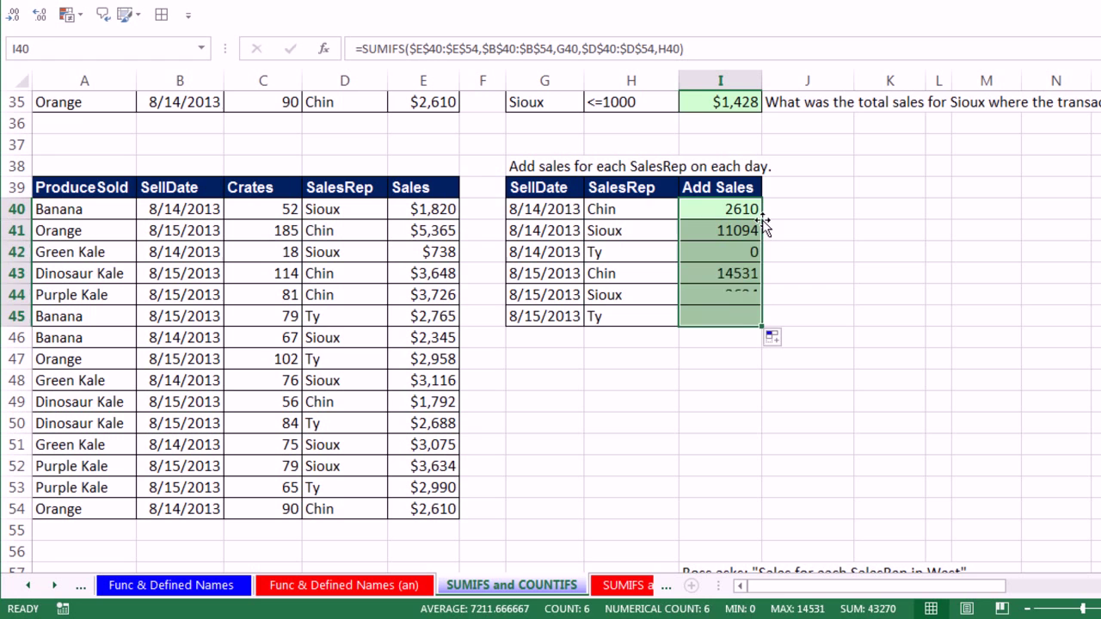
left_click(703, 312)
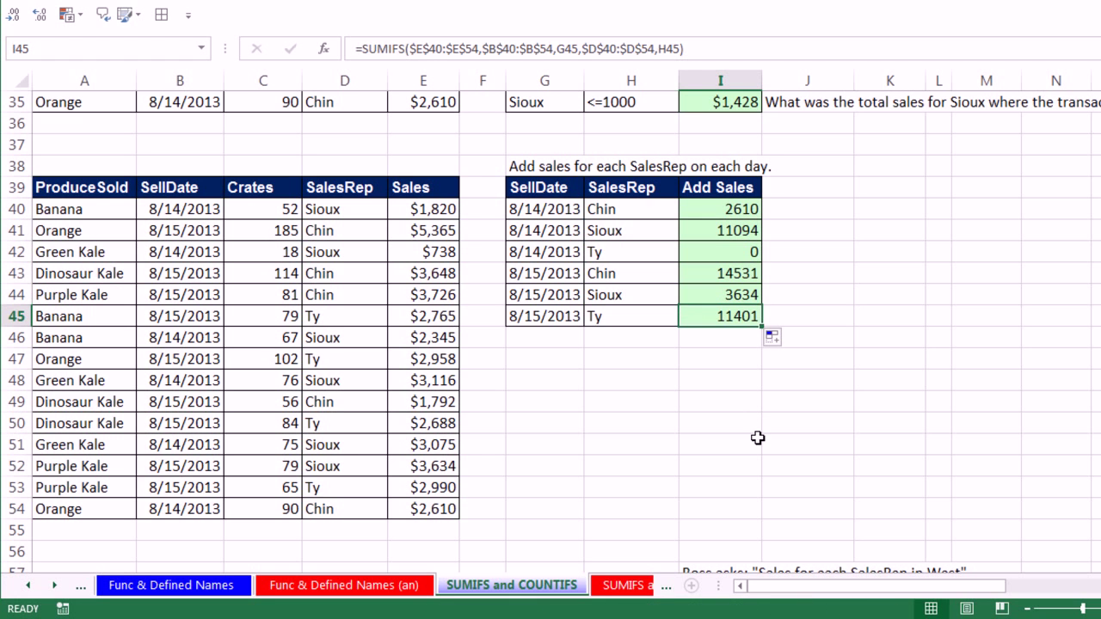
key("F2")
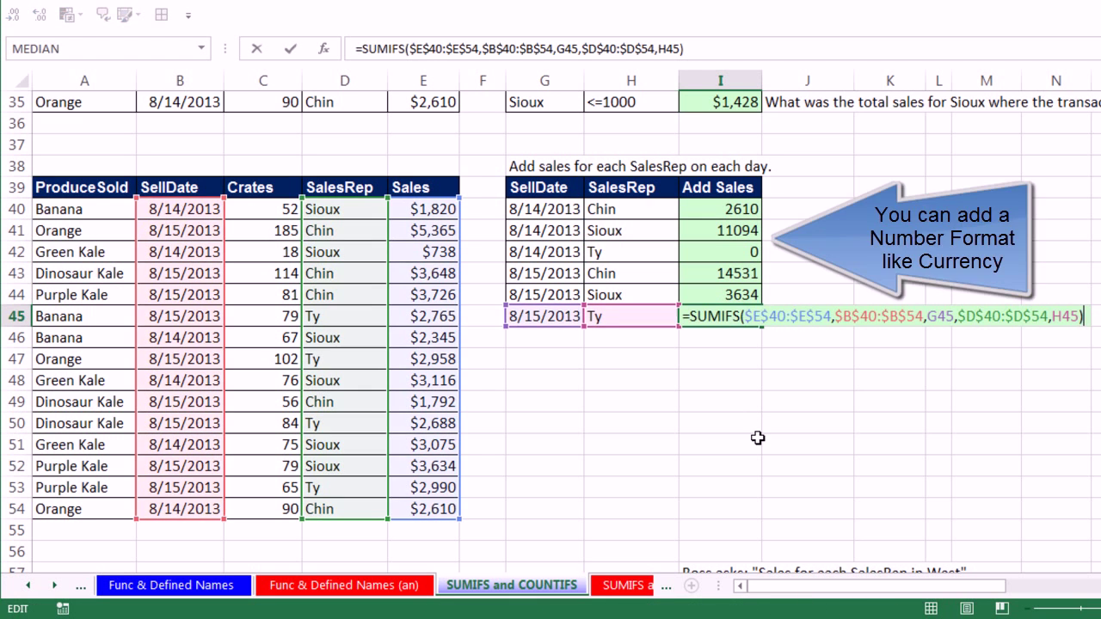
left_click(728, 252)
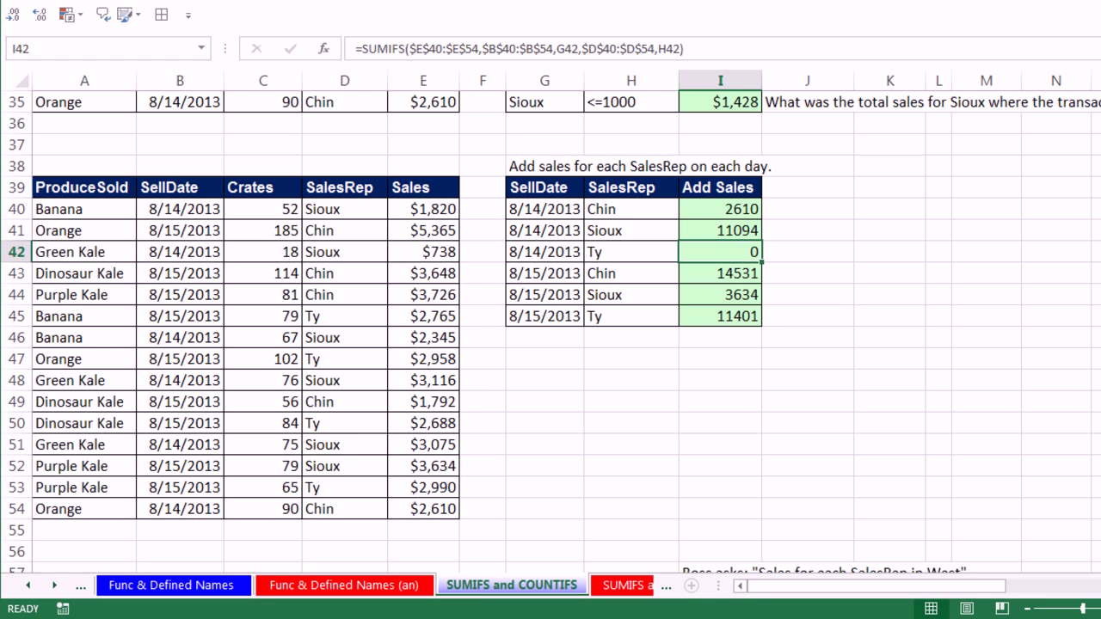
- Widen the COGS column F of the table starting in row 58 so that its values fit
scroll(551, 332, "down", 3)
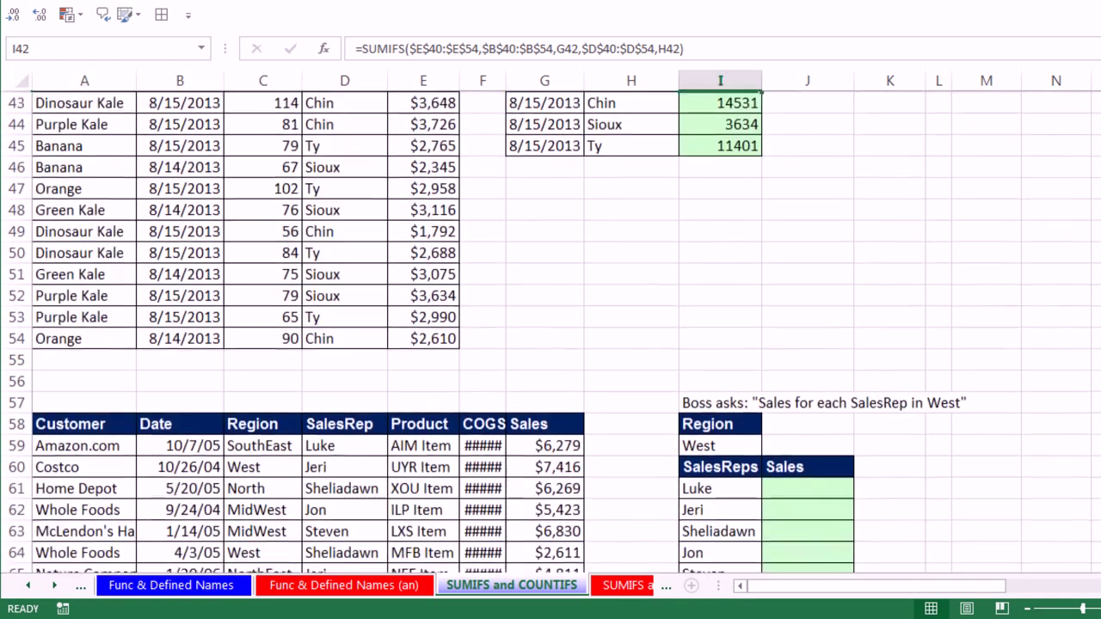
scroll(550, 332, "down", 3)
scroll(550, 332, "down", 2)
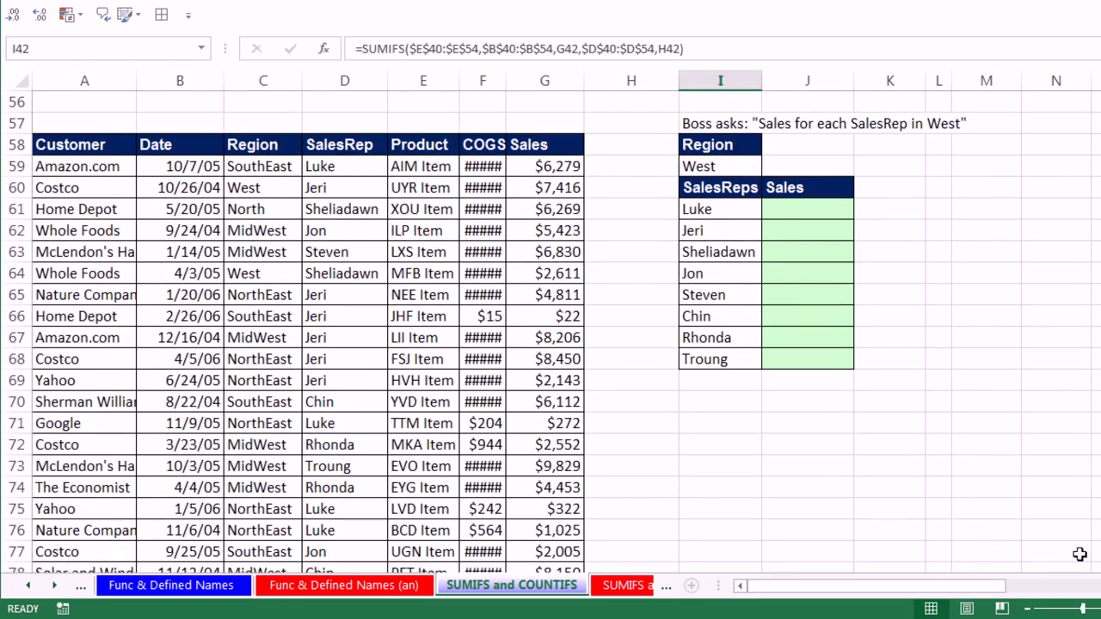
left_click_drag(505, 81, 526, 84)
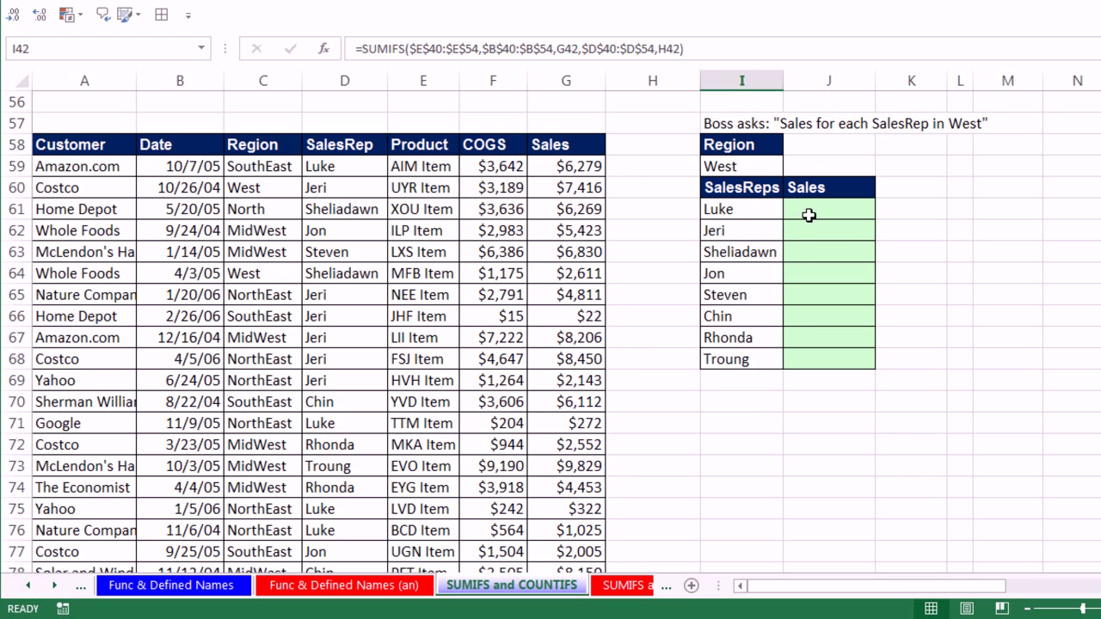
- Start a SUMIFS formula in J61 with the whole Sales column locked as the sum range, $G$59:$G$2057
left_click(805, 210)
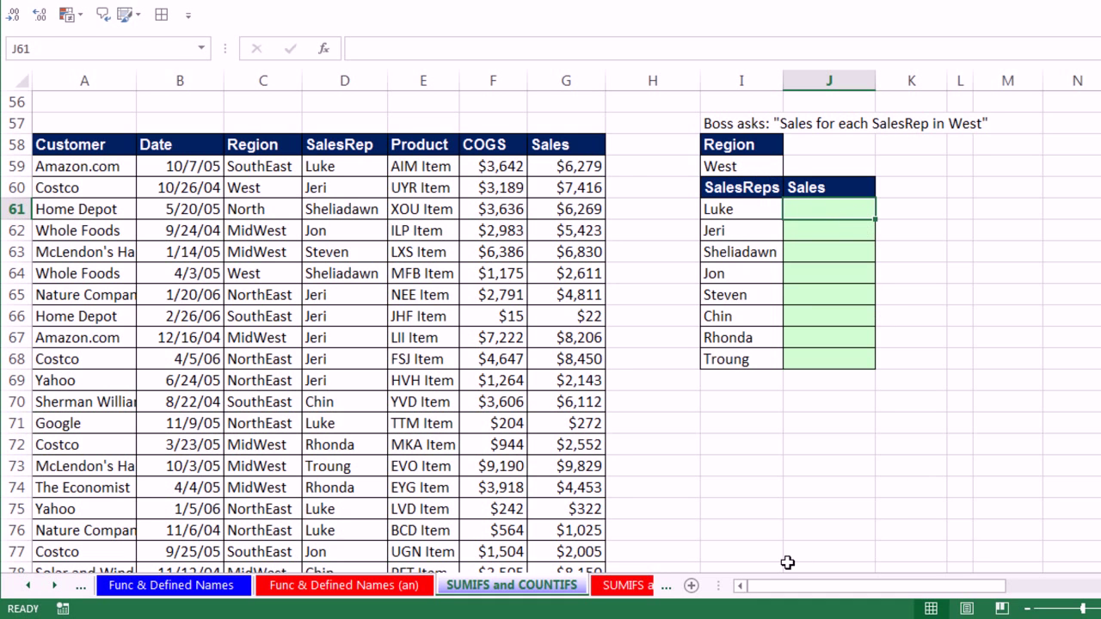
type("=sumifs")
key("Tab")
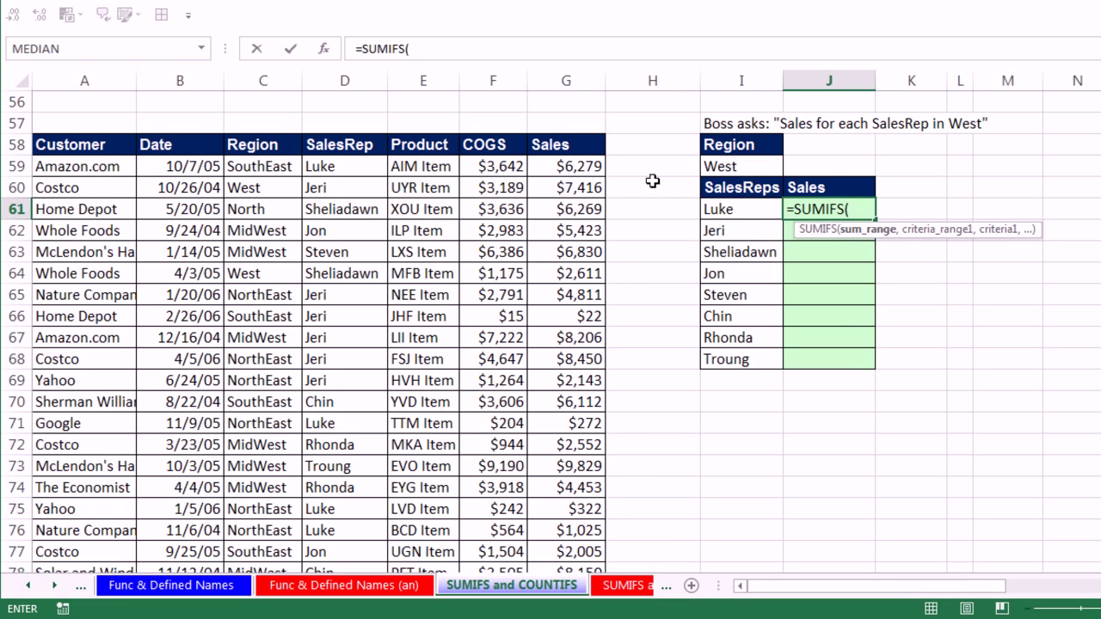
left_click(581, 167)
key("ctrl+shift+Down")
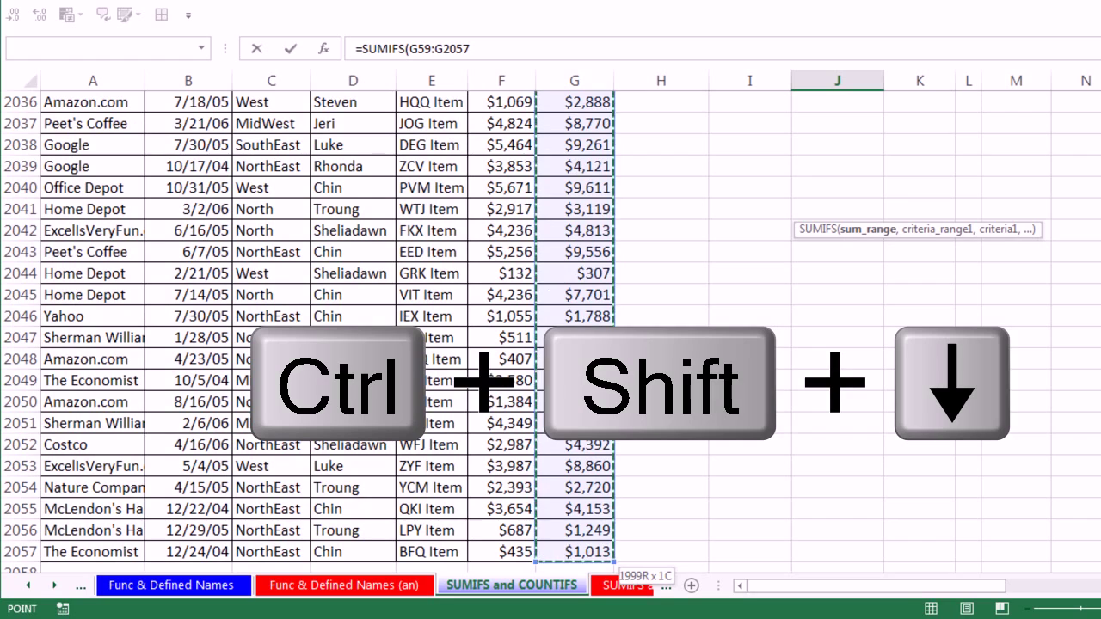
key("F4")
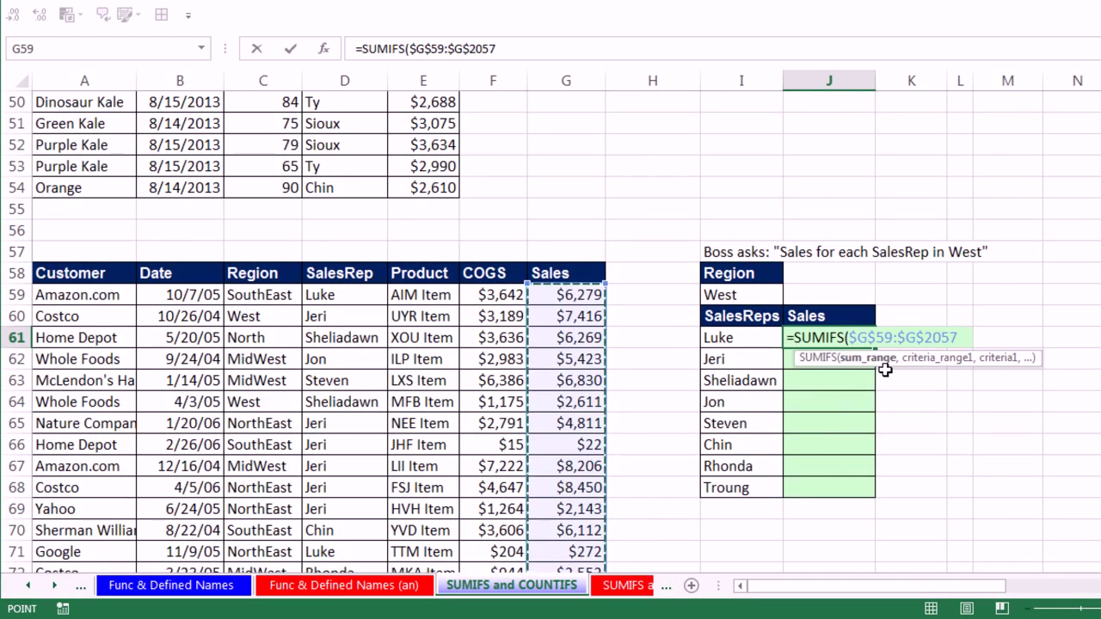
type(",")
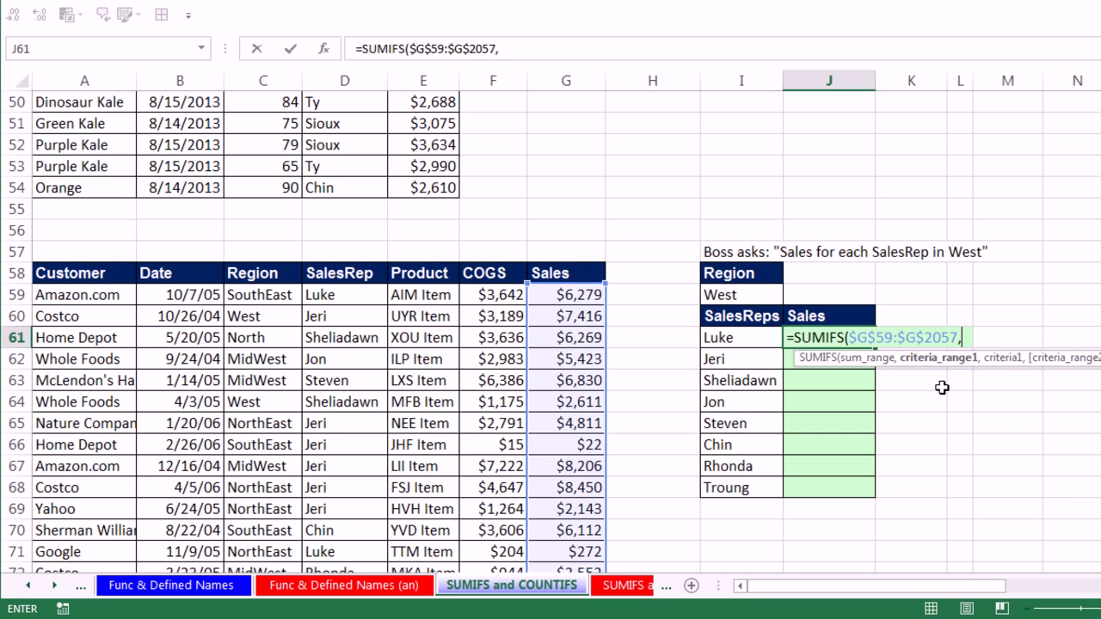
- Add the Region column as the first criteria range, $C$59:$C$2057, with the locked West cell $I$59 as its criterion
left_click(275, 295)
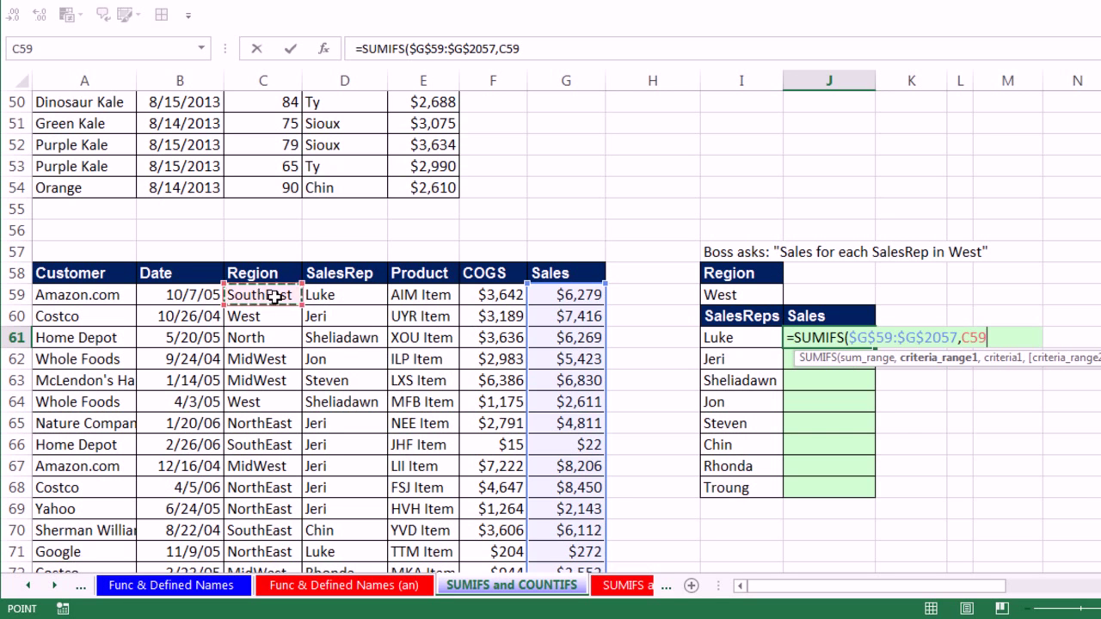
key("ctrl+shift+Down")
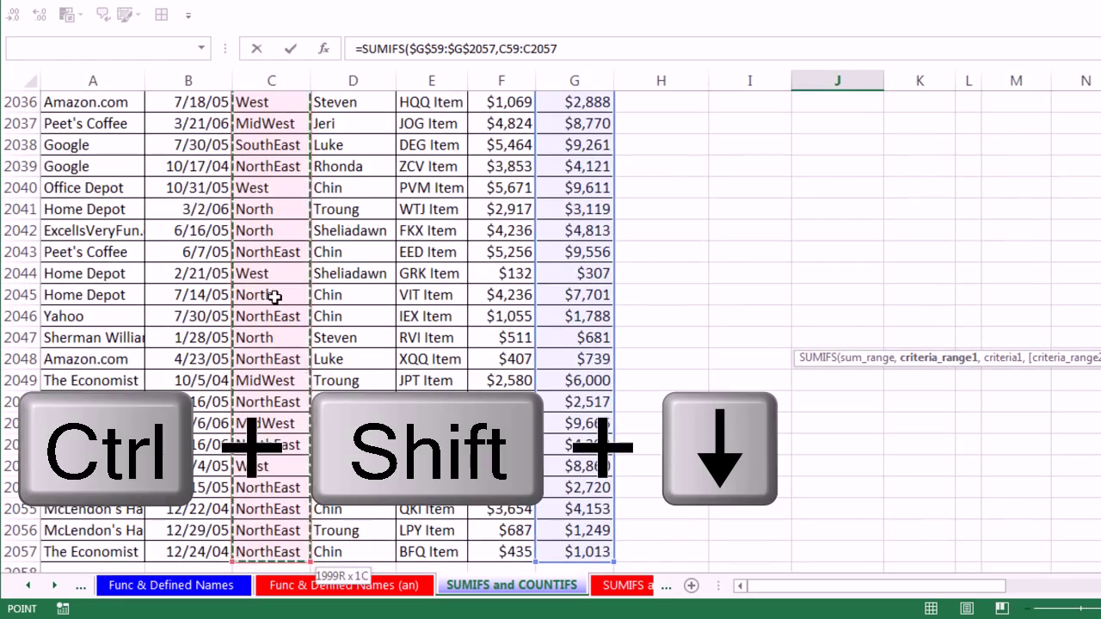
key("F4")
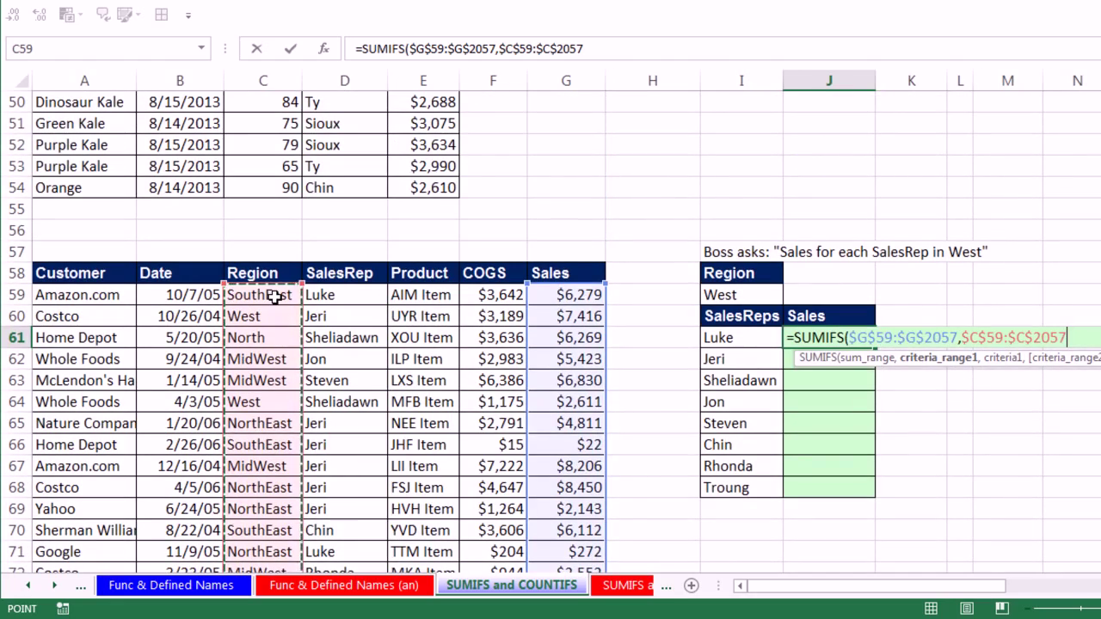
type(",")
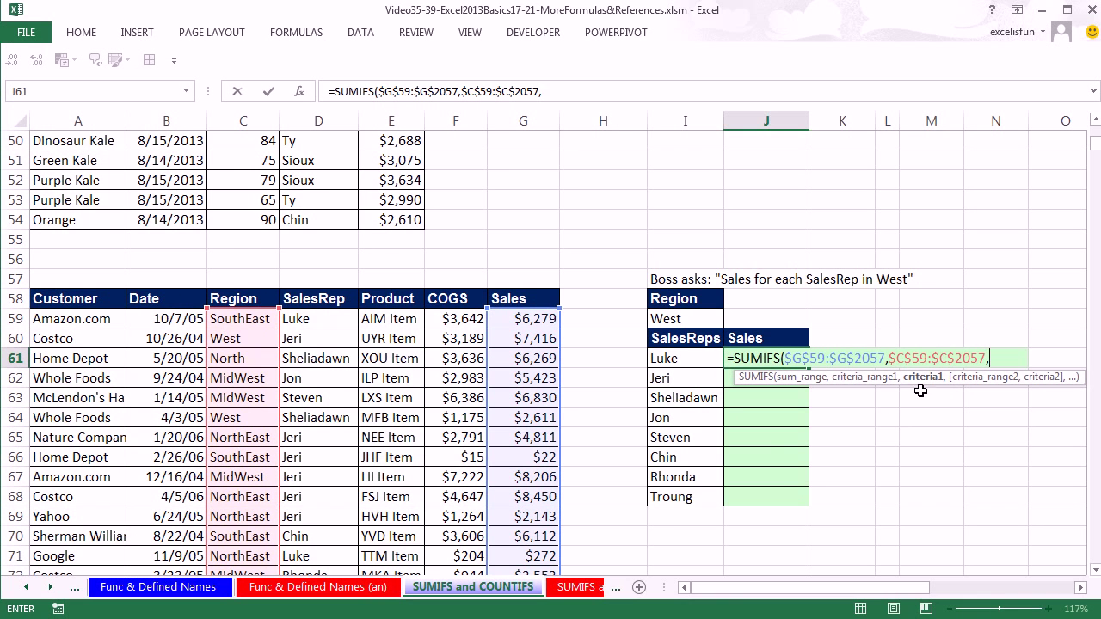
left_click(669, 317)
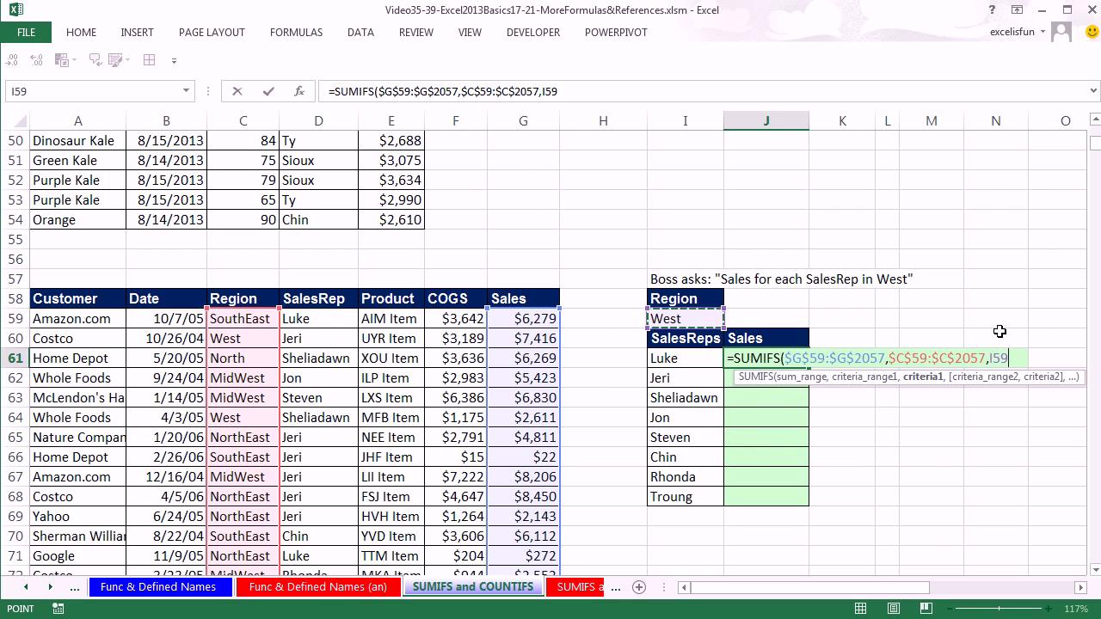
key("F4")
type(",")
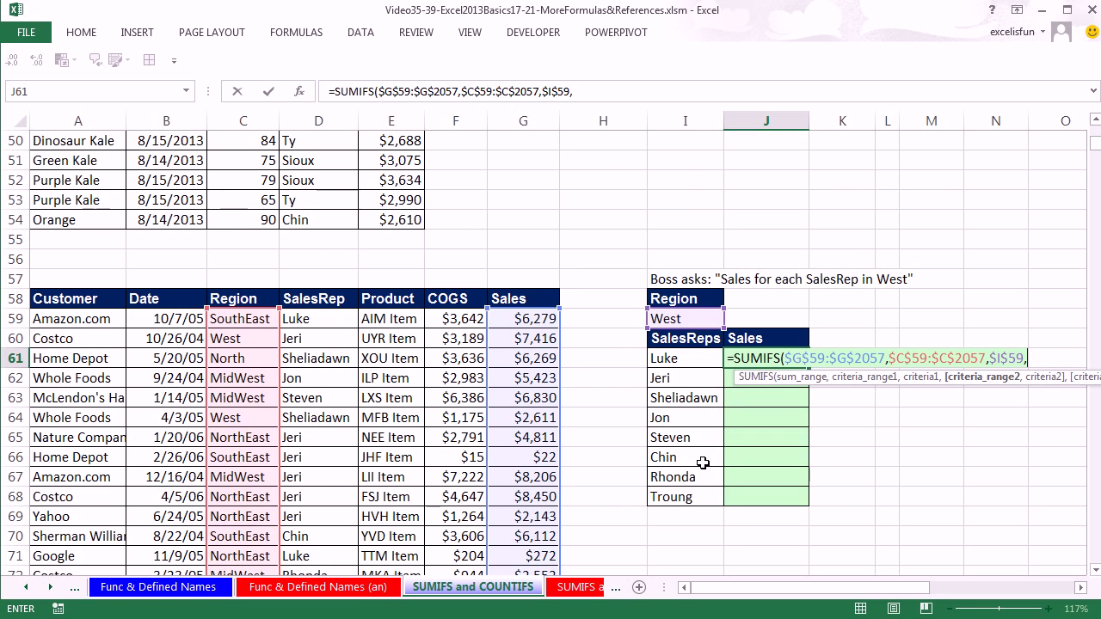
- Add the SalesRep column as the second criteria range, $D$59:$D$2057, with relative cell I61 as its criterion, and enter the J61 formula
left_click(323, 318)
key("ctrl+shift+Down")
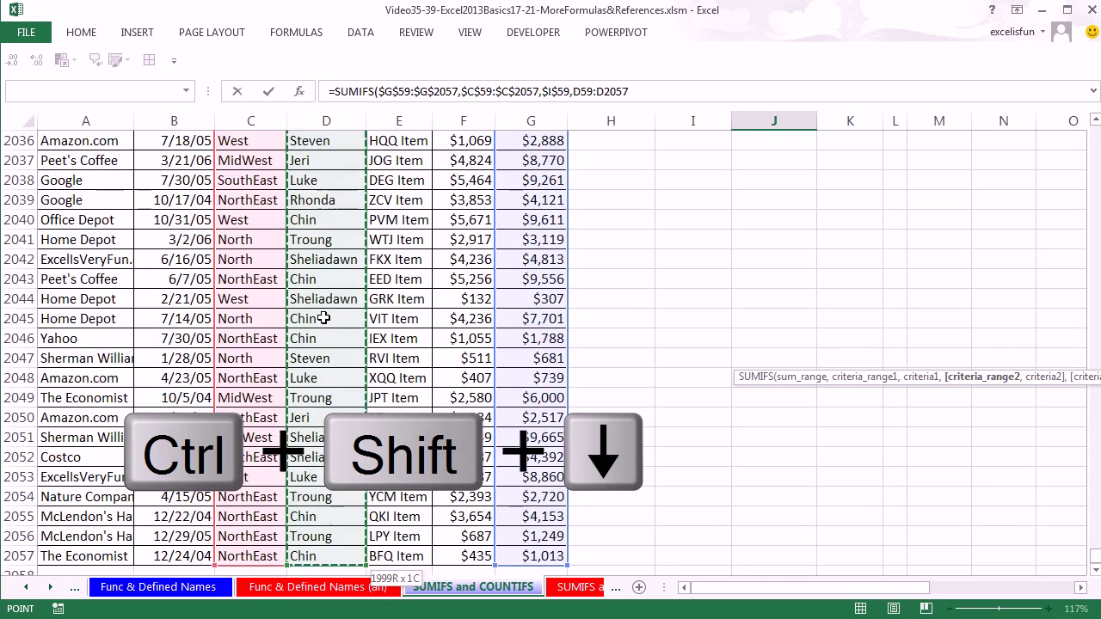
key("F4")
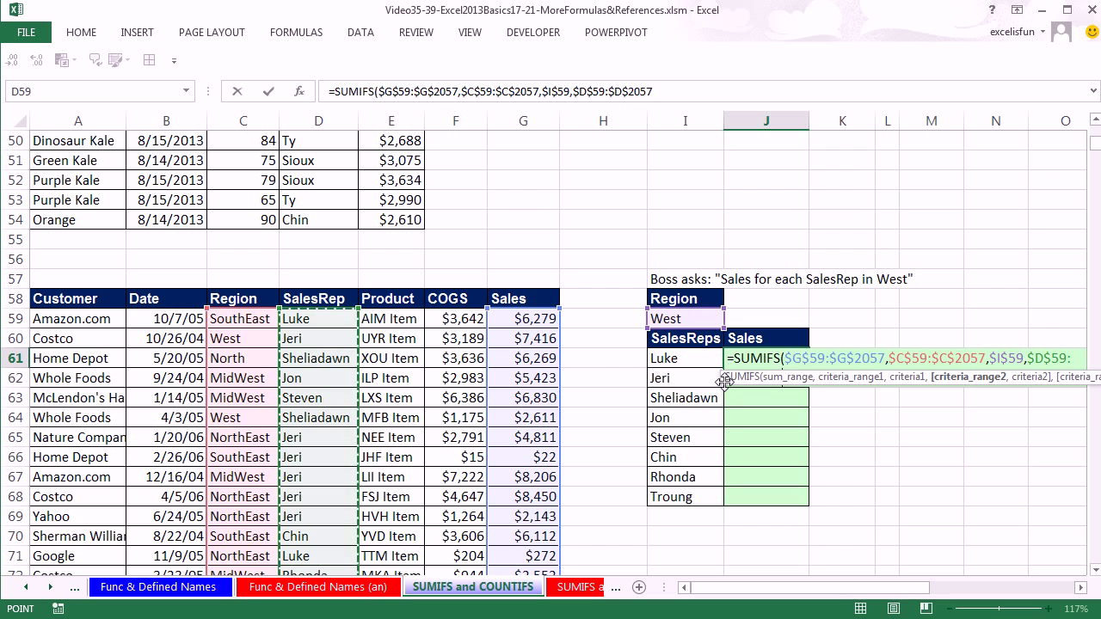
left_click_drag(624, 410, 614, 410)
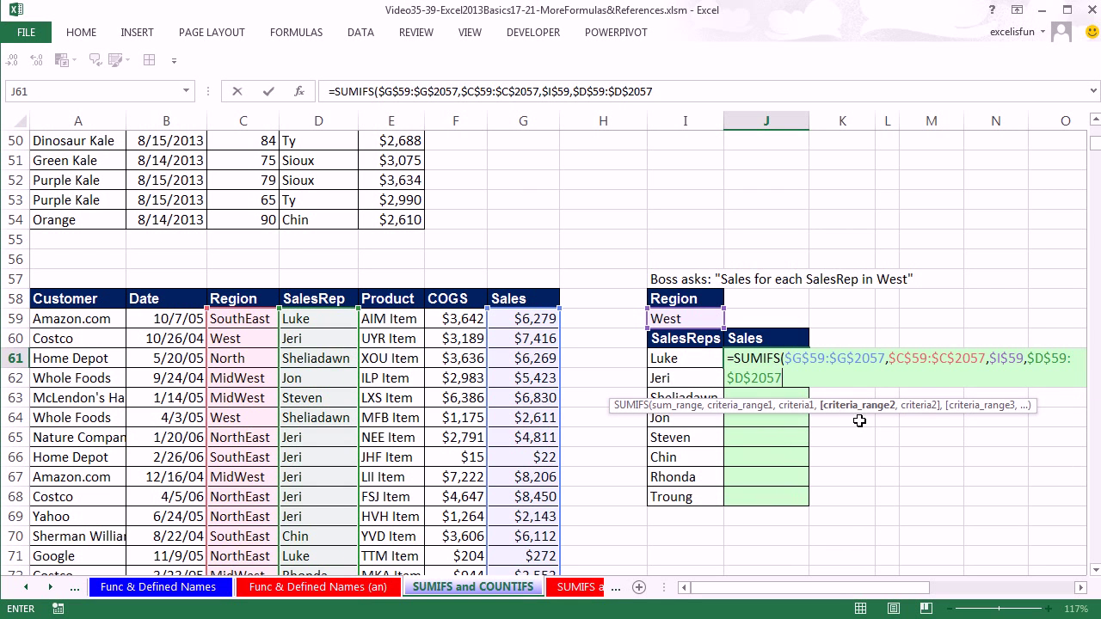
type(",")
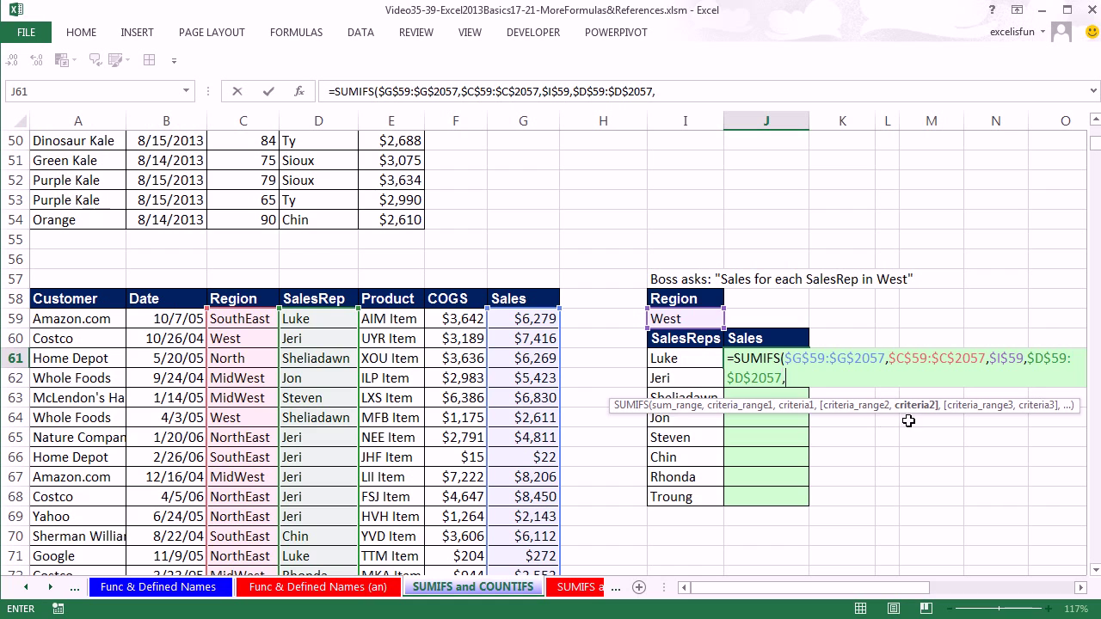
left_click(690, 359)
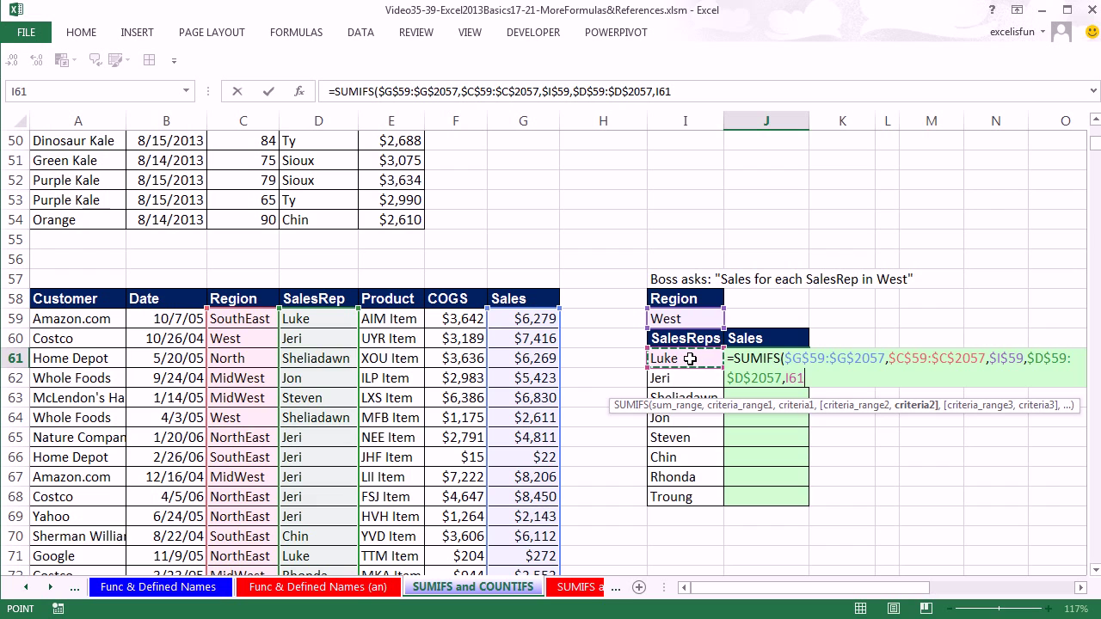
type(")")
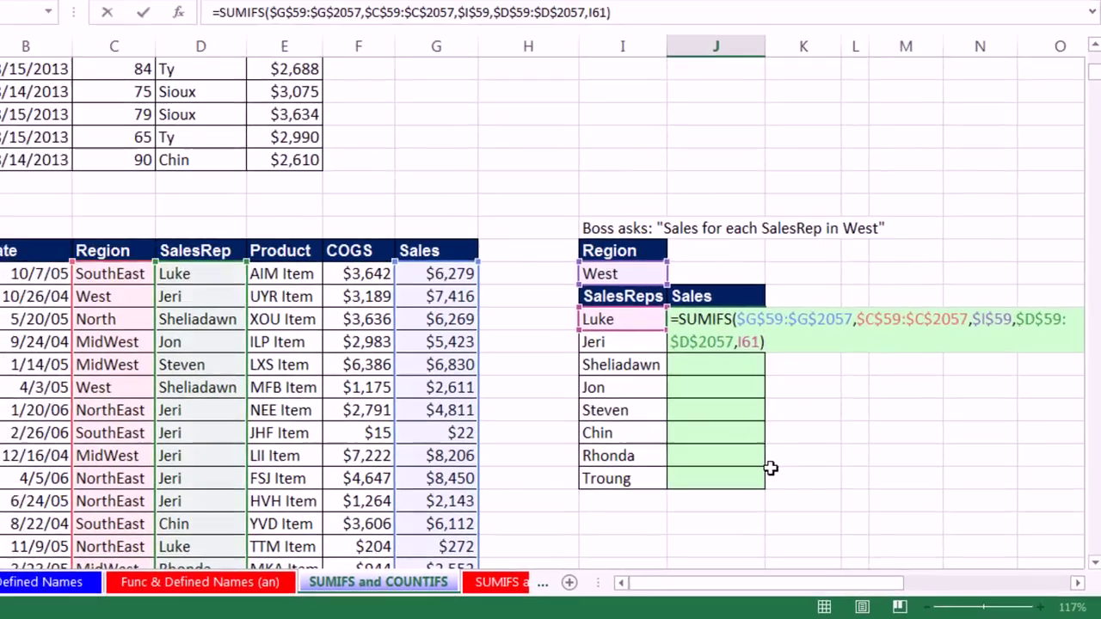
key("ctrl+Return")
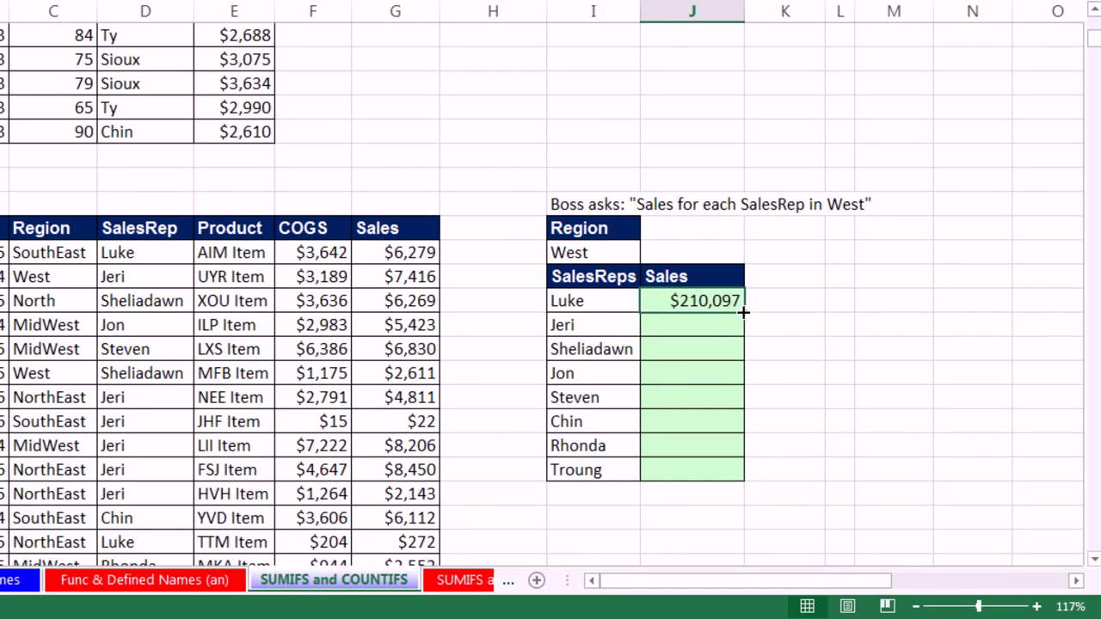
- Fill the J61 SUMIFS formula down to J68 and check the cell references in the last row
double_click(742, 311)
left_click(705, 462)
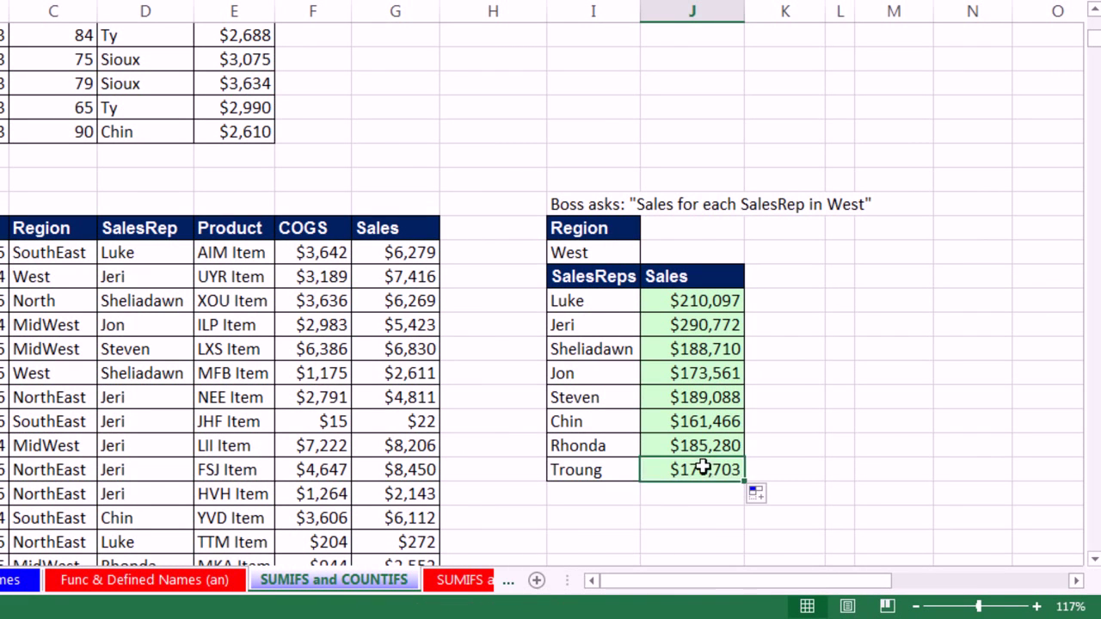
key("F2")
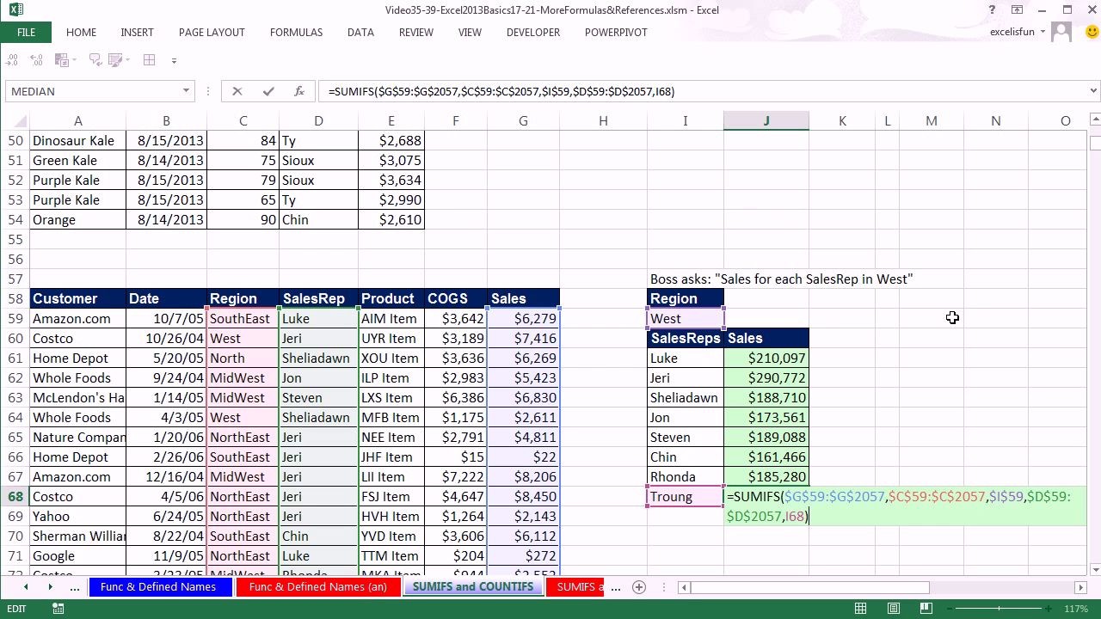
key("Return")
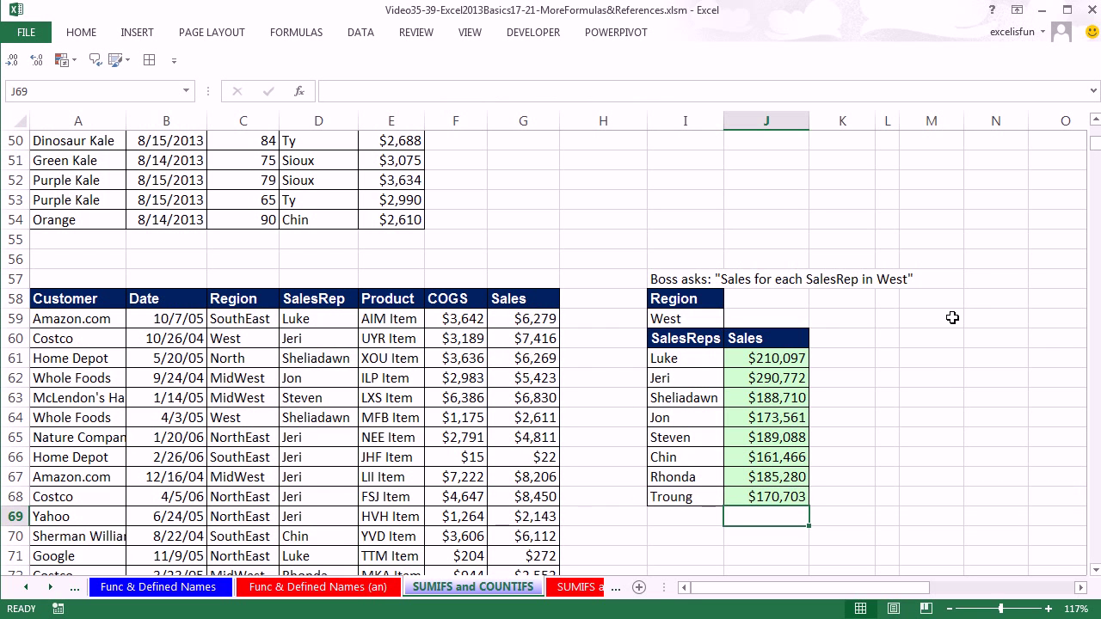
- Test the SUMIFS formulas by changing the region criterion in I59 to North, and undo that change
left_click(773, 357)
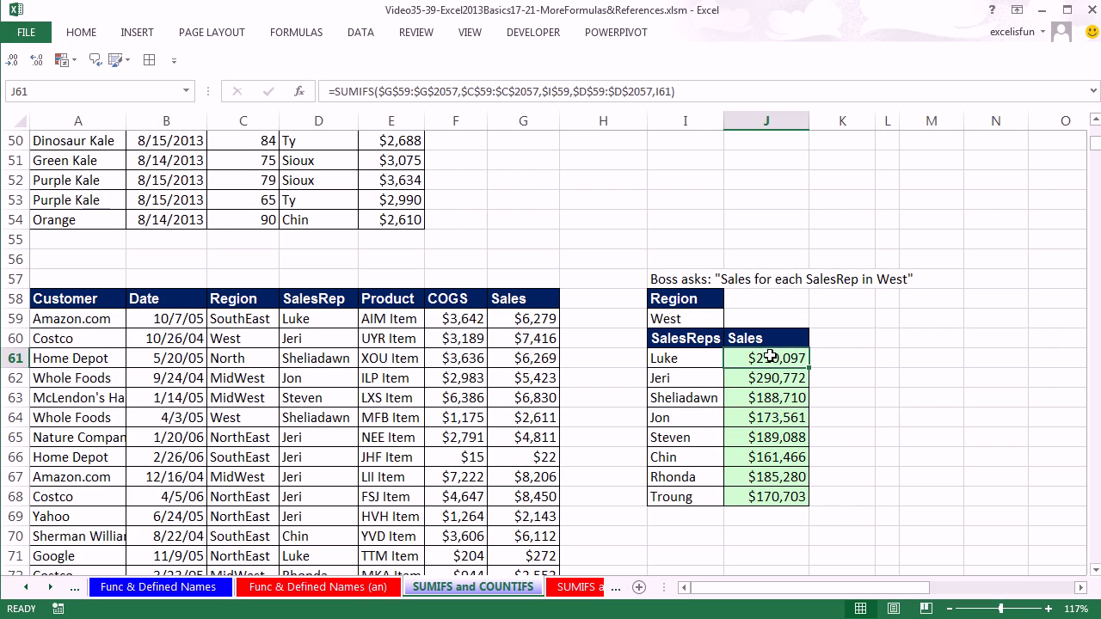
left_click(697, 322)
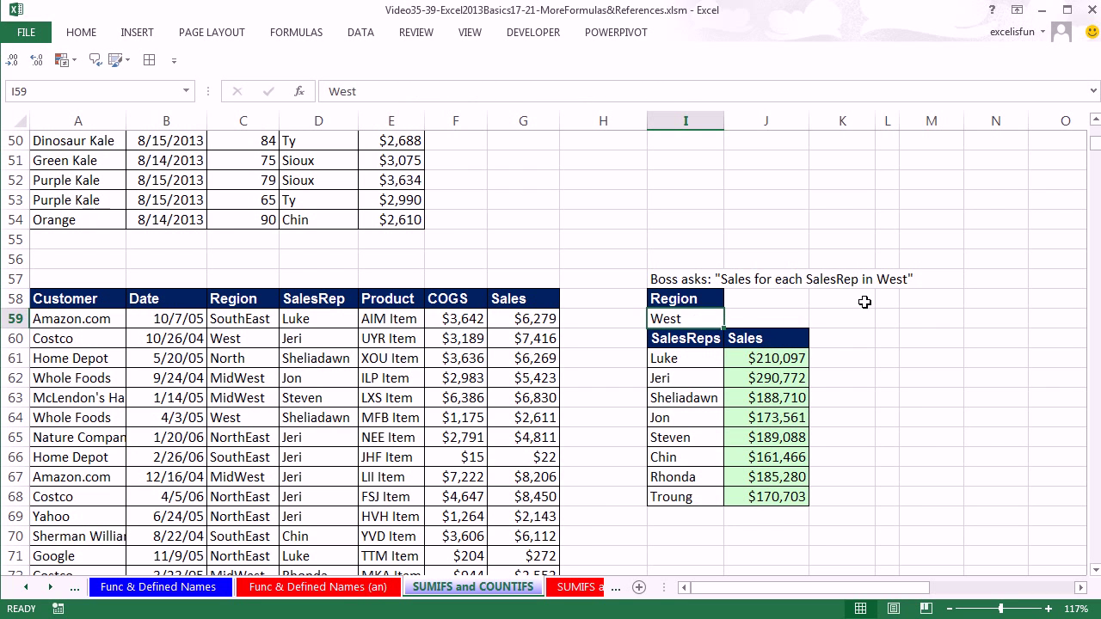
type("North")
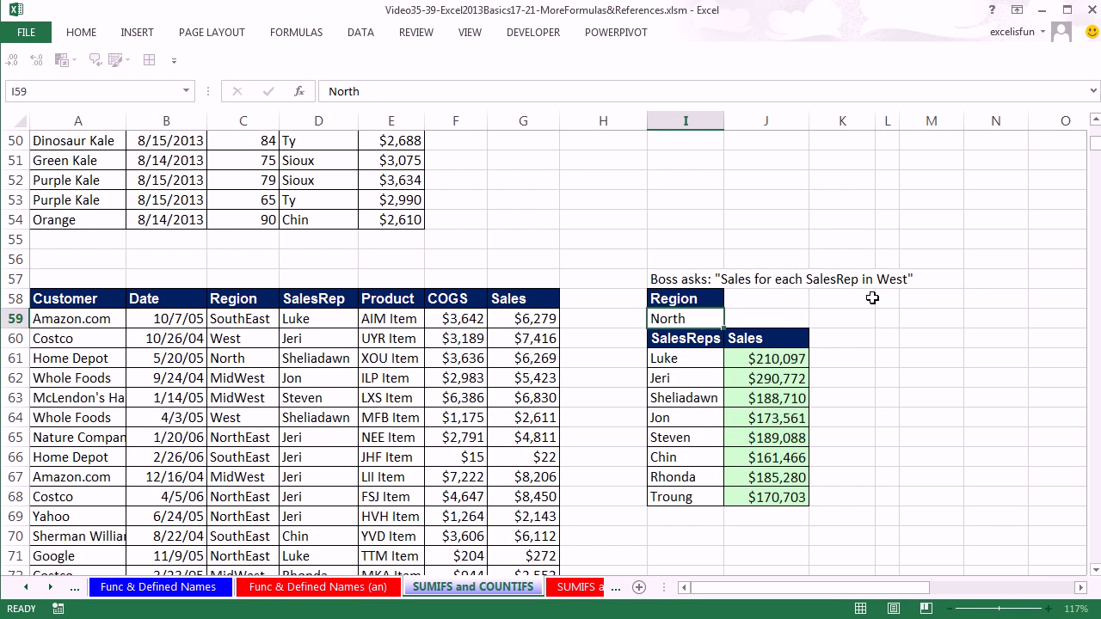
key("Return")
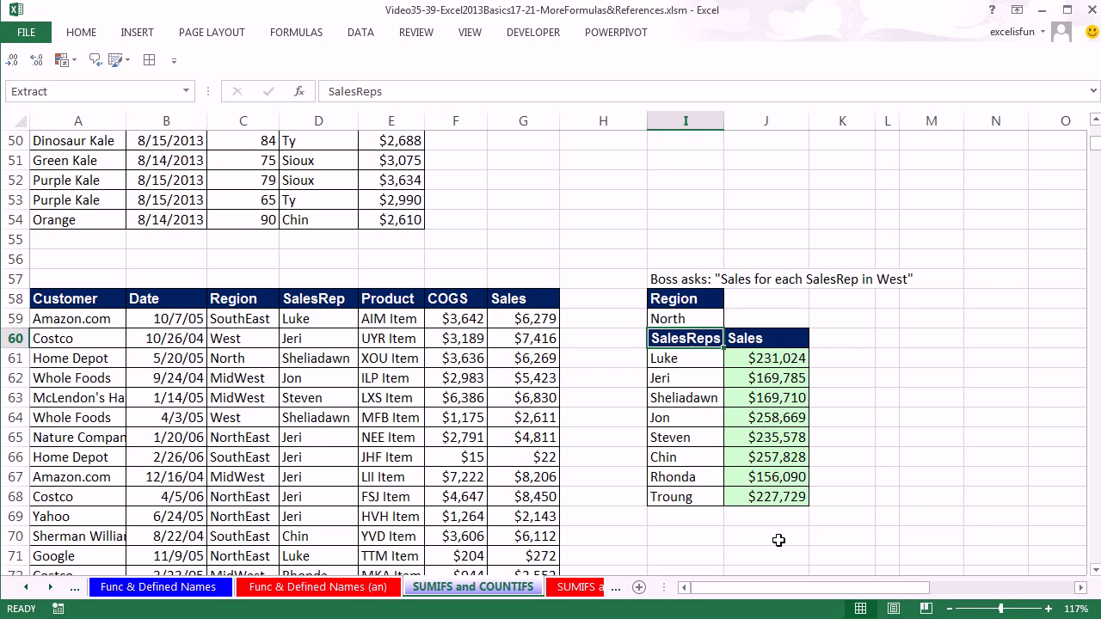
left_click(675, 318)
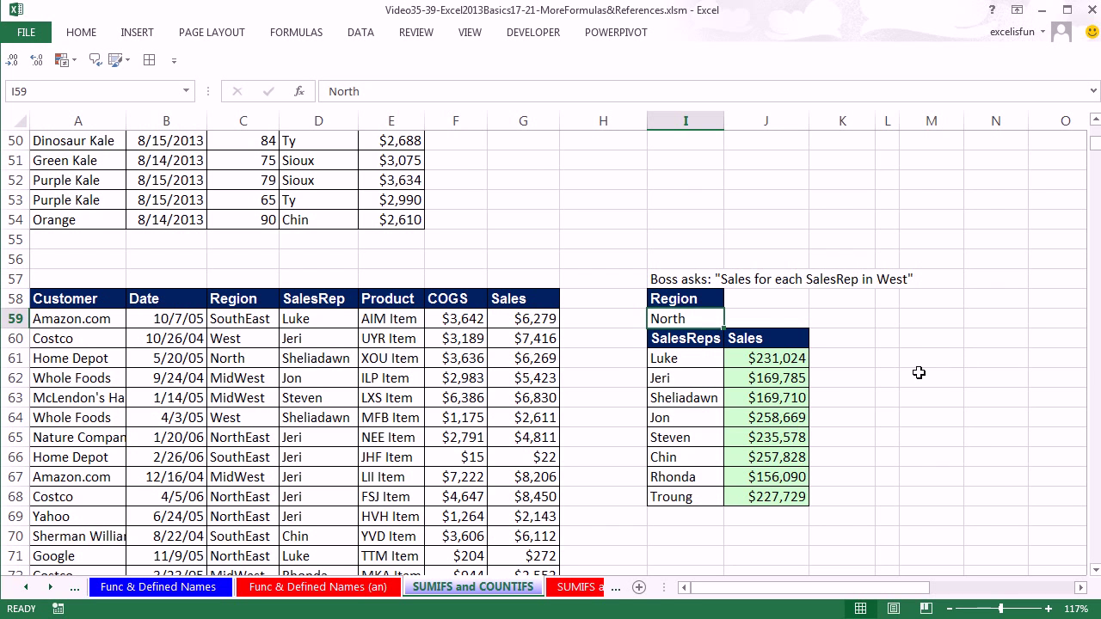
key("ctrl+z")
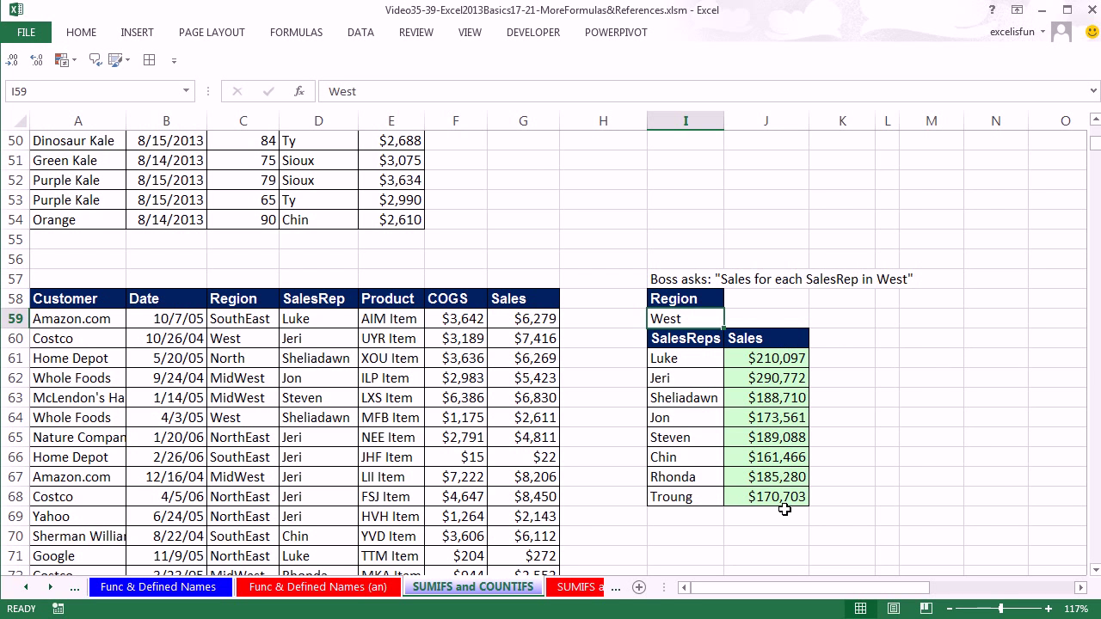
left_click(846, 524)
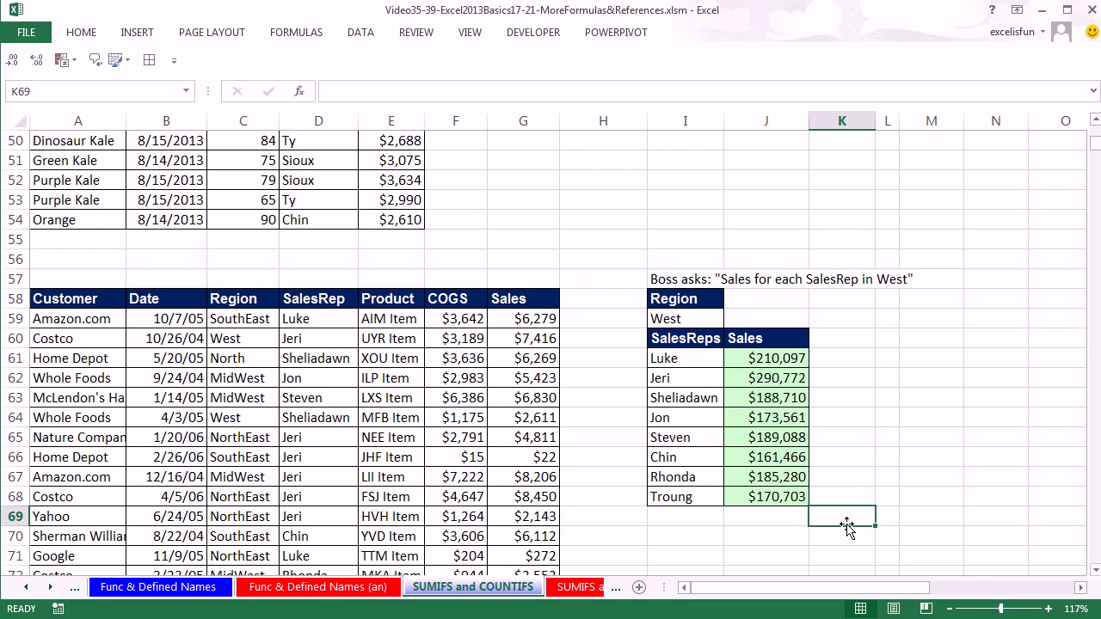